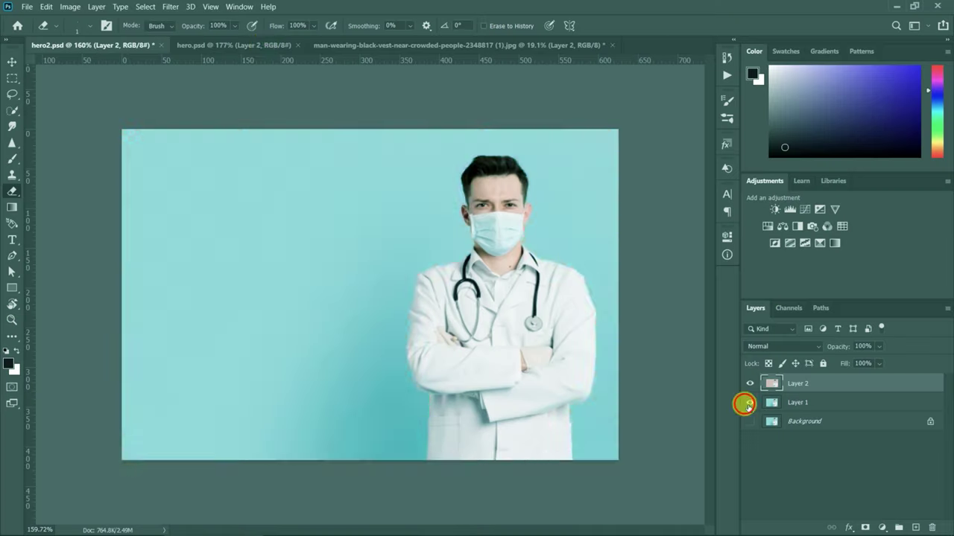
Step: Hide Layer 1, review the hero2.psd and hero.psd cut-outs, then open a new document
click(749, 402)
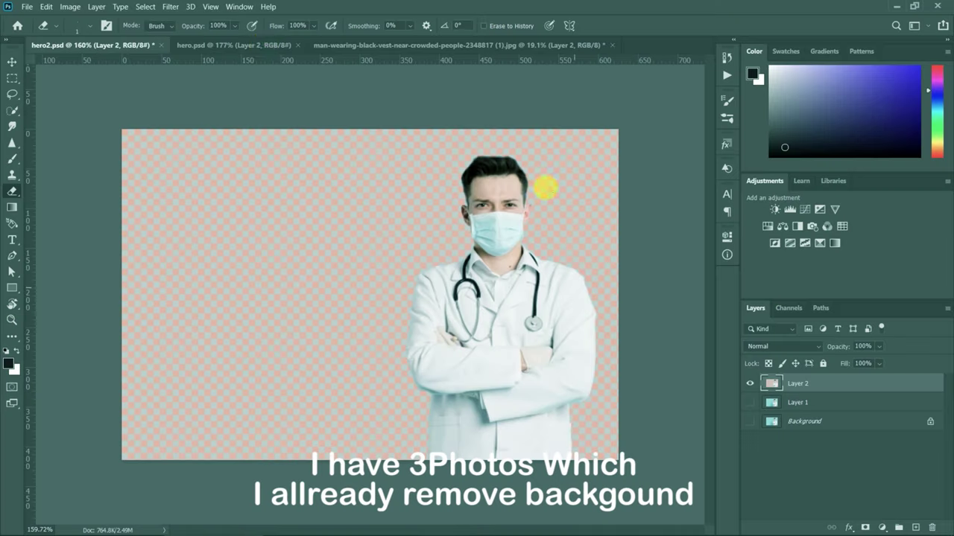
click(263, 47)
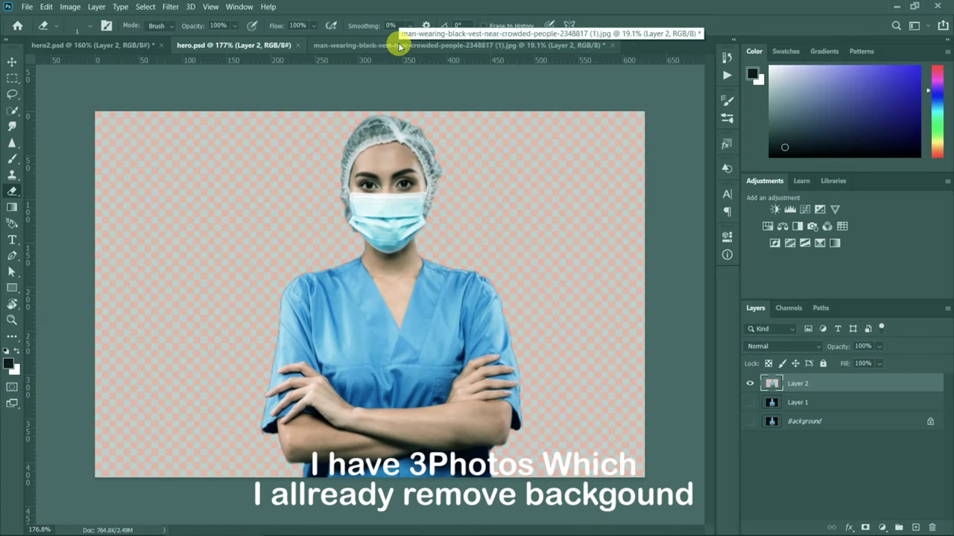
click(400, 47)
right_click(131, 45)
click(260, 216)
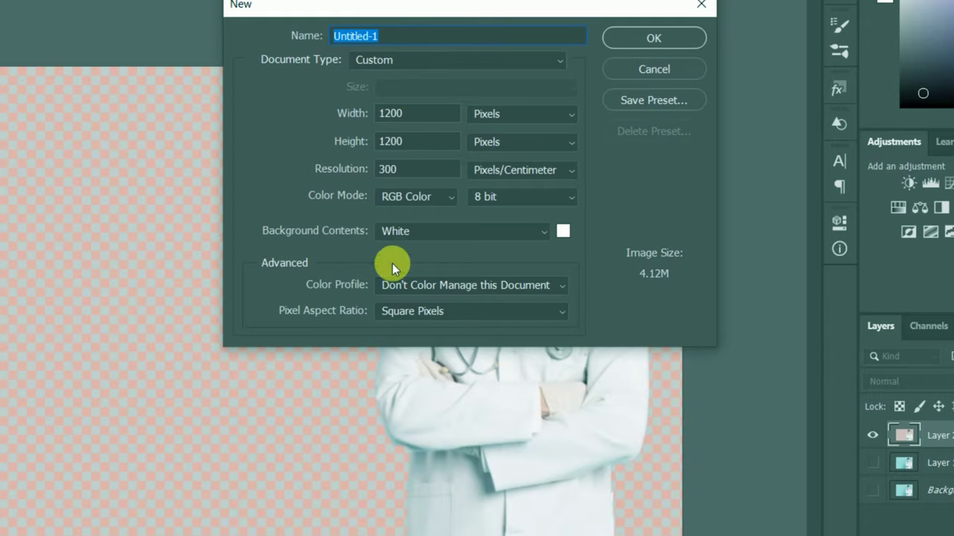
Step: Create the 1200×1200 px document with a cyan #38e7f2 background
click(561, 234)
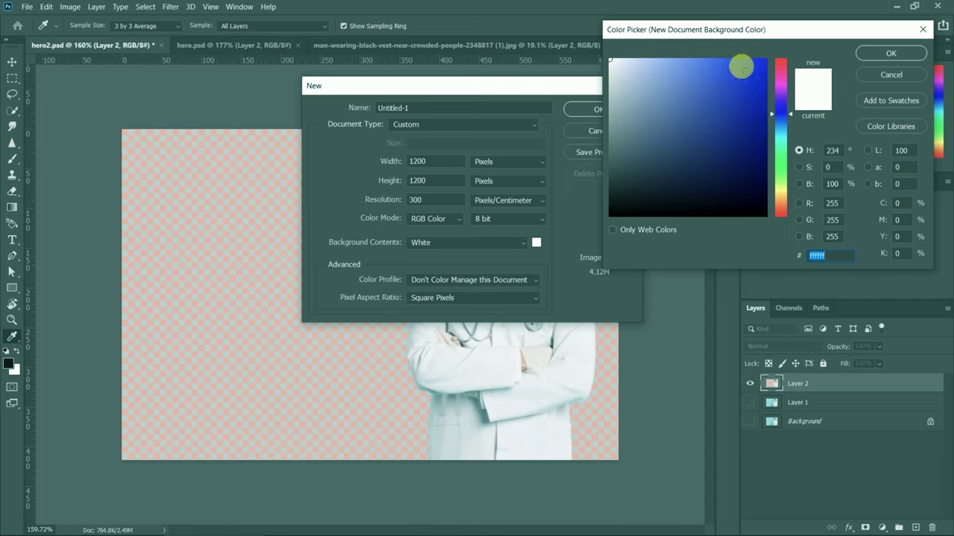
click(730, 67)
drag(781, 114, 785, 138)
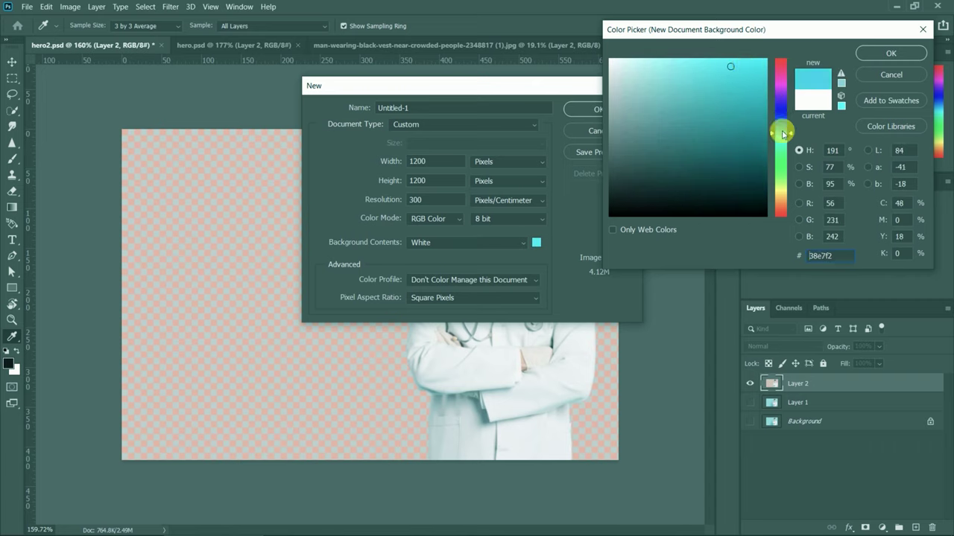
click(891, 53)
Step: Place the doctor cut-out into Untitled-1 as Layer 1
mouse_move(579, 216)
mouse_down()
mouse_move(622, 51)
mouse_move(517, 227)
mouse_up()
right_click(787, 390)
click(803, 390)
right_click(805, 390)
Step: Convert the doctor to a smart object, bring in the nurse as a smart object, and enlarge her
click(648, 187)
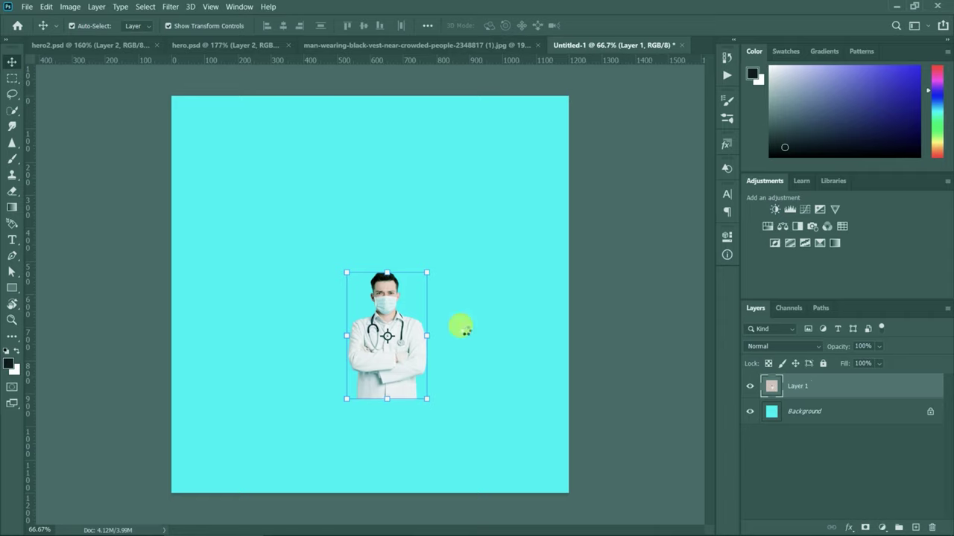
click(221, 39)
drag(564, 347, 443, 341)
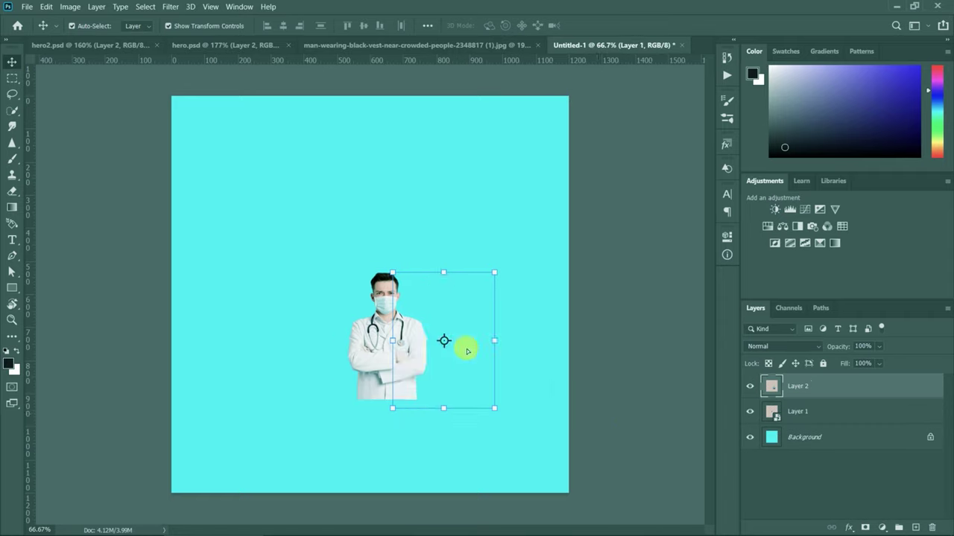
right_click(470, 345)
click(783, 387)
right_click(783, 387)
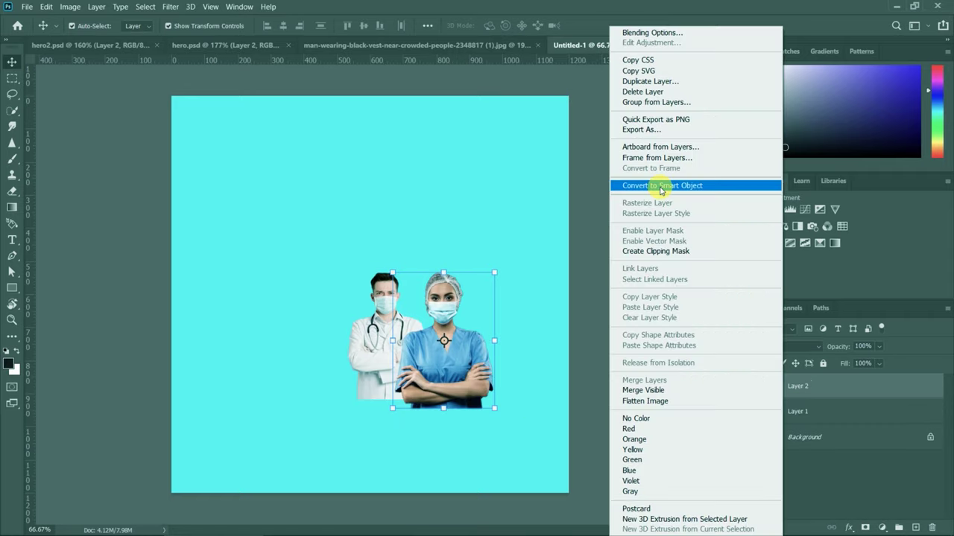
click(660, 185)
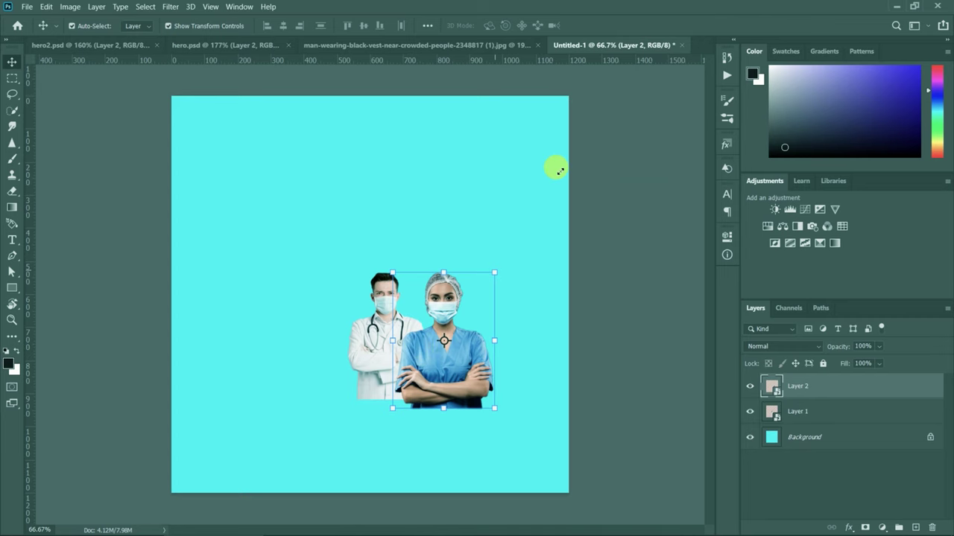
drag(560, 170, 557, 102)
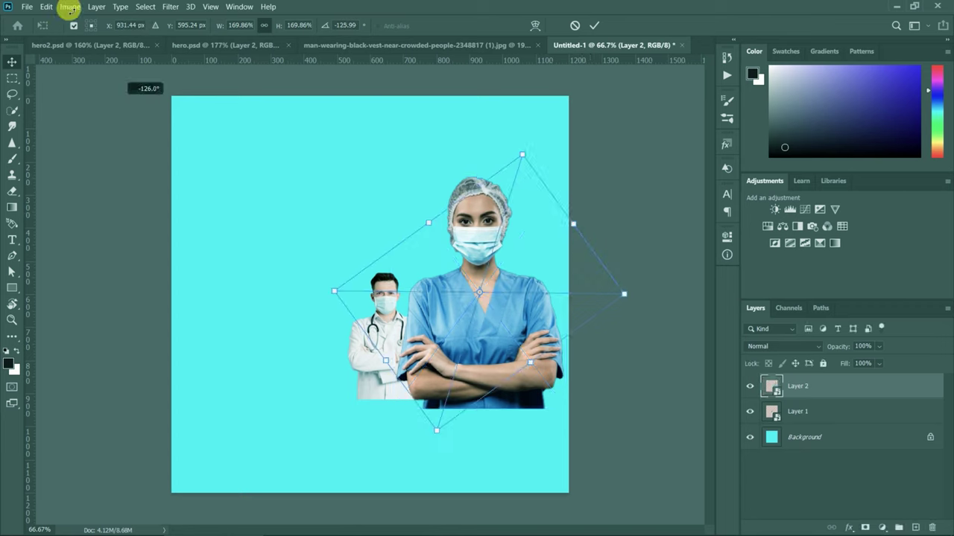
drag(122, 111, 571, 34)
key(ctrl+z)
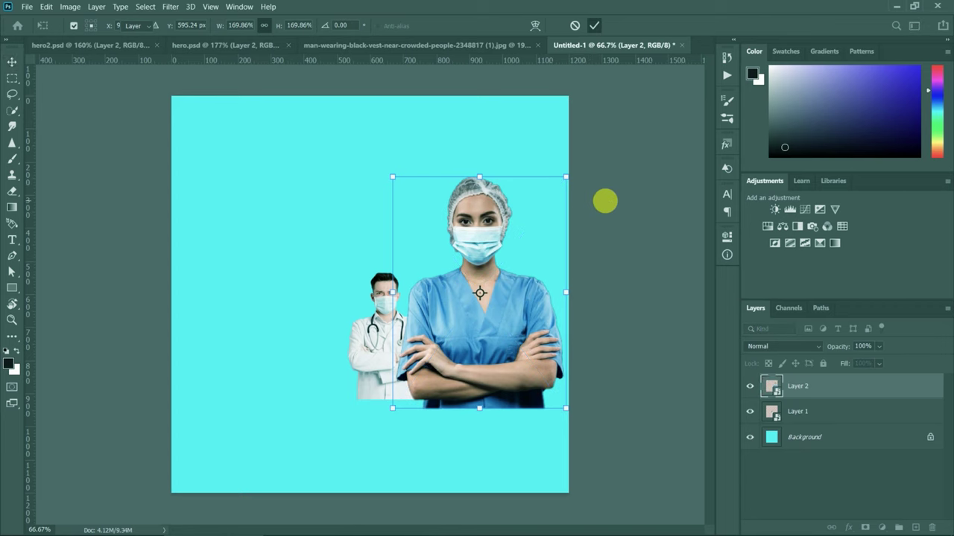
Step: Scale the doctor to about 193%, reposition him, and rename the layers n and d
click(771, 411)
key(ctrl+t)
drag(346, 273, 293, 187)
drag(380, 339, 427, 339)
drag(470, 399, 494, 431)
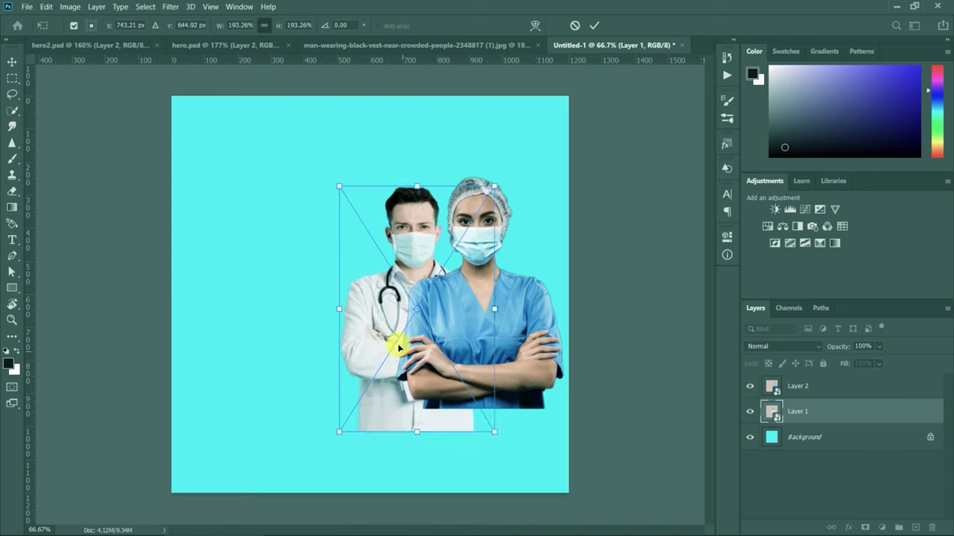
drag(412, 336, 412, 326)
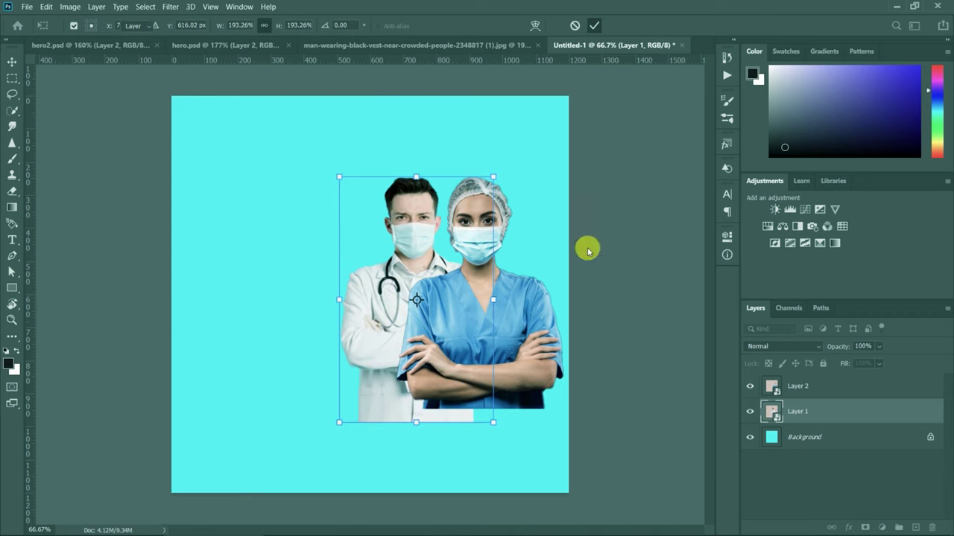
key(Return)
click(806, 393)
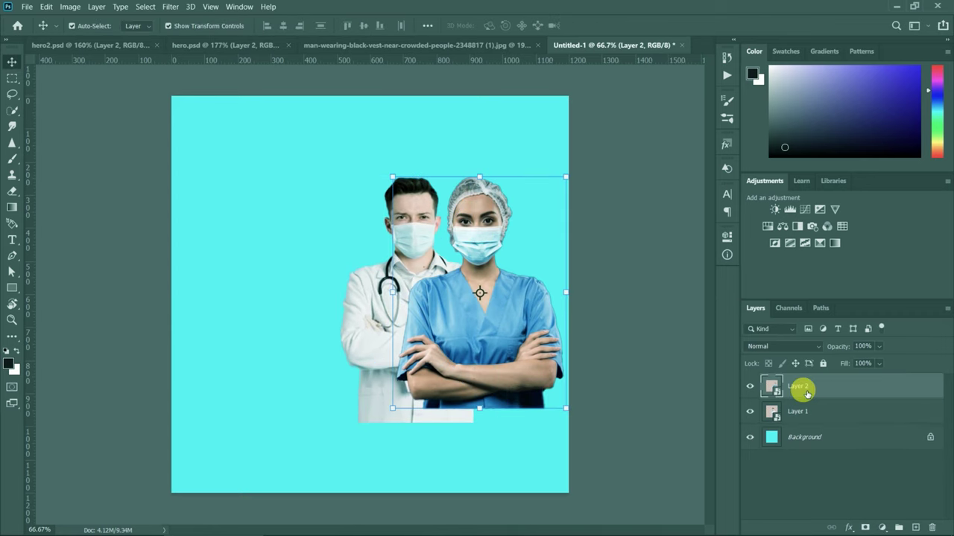
text(n)
key(Return)
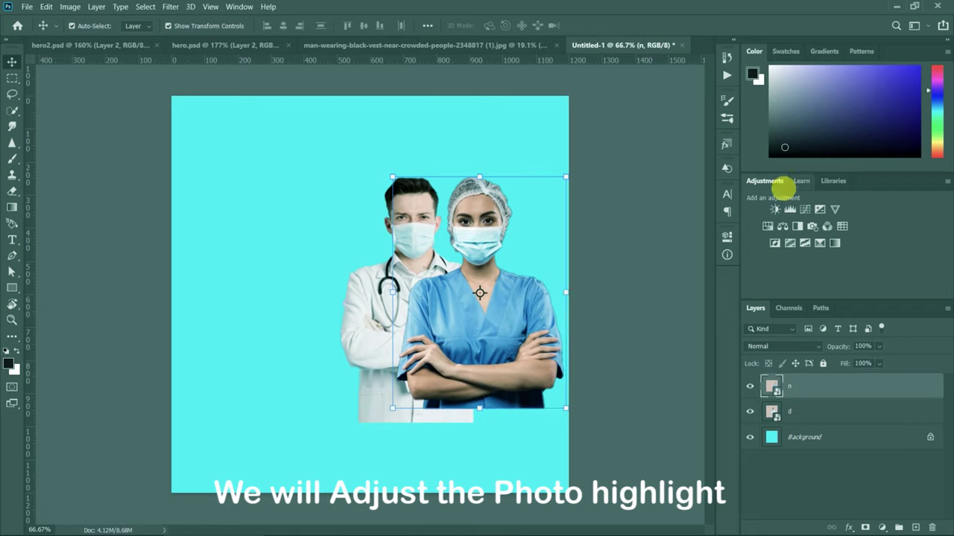
Step: Add a Brightness/Contrast adjustment clipped to layer n and nudge both sliders
click(727, 236)
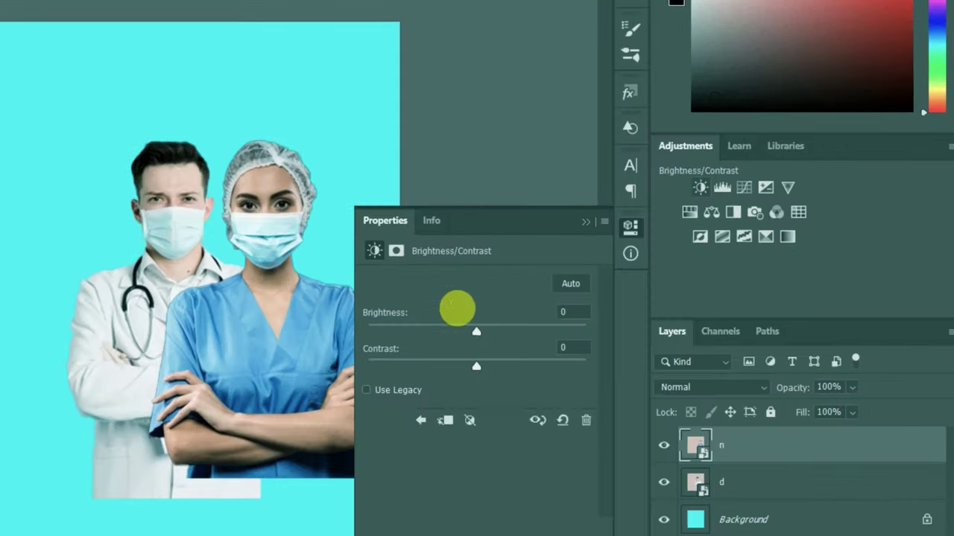
mouse_move(476, 331)
mouse_down()
mouse_move(503, 341)
mouse_move(519, 333)
mouse_up()
drag(477, 366, 433, 366)
Step: Move the nurse down slightly and stretch her taller
click(585, 224)
mouse_move(283, 344)
mouse_down()
mouse_move(285, 378)
mouse_move(281, 359)
mouse_up()
key(ctrl+t)
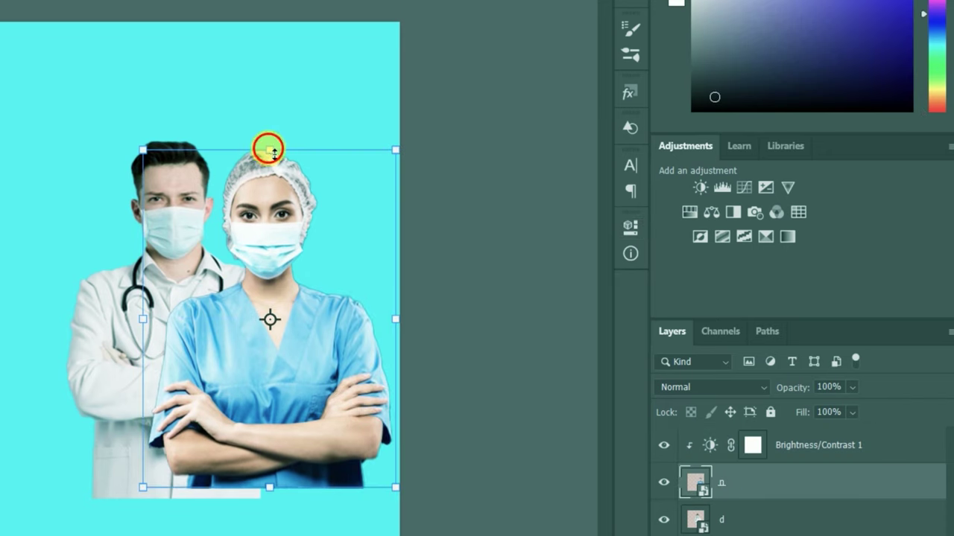
drag(275, 146, 276, 143)
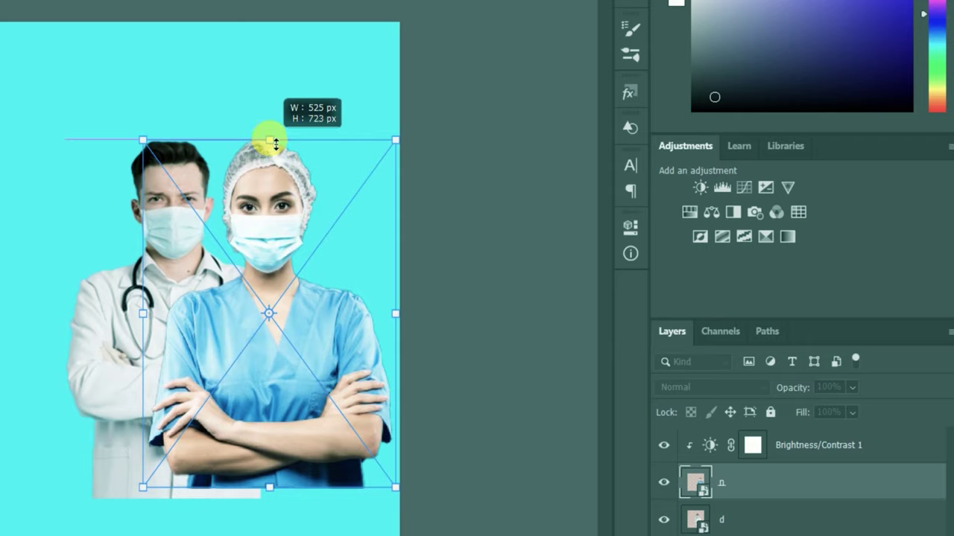
click(121, 361)
key(ctrl+t)
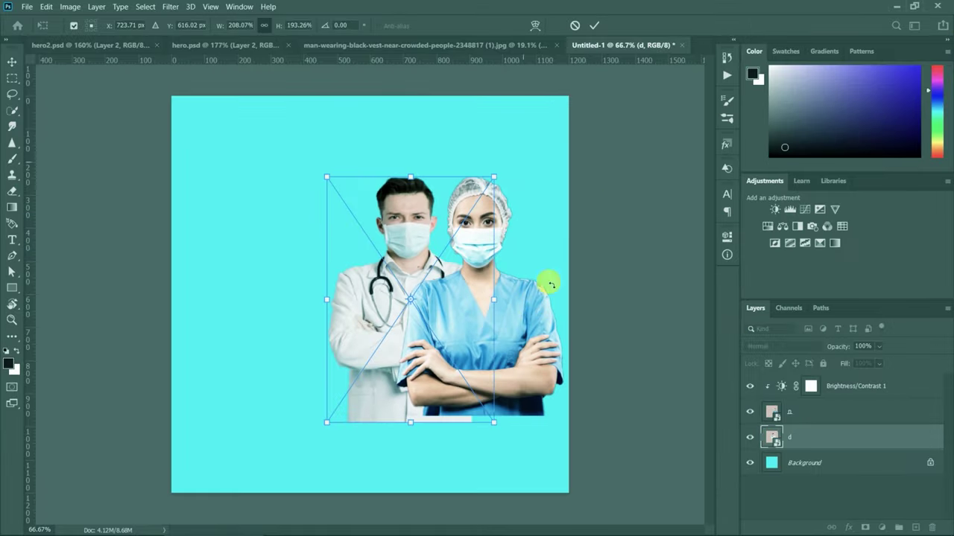
key(Return)
Step: Shift the nurse about 143 px left and rescale her centred in front of the doctor
mouse_move(533, 328)
mouse_down()
mouse_move(465, 328)
mouse_move(453, 312)
mouse_up()
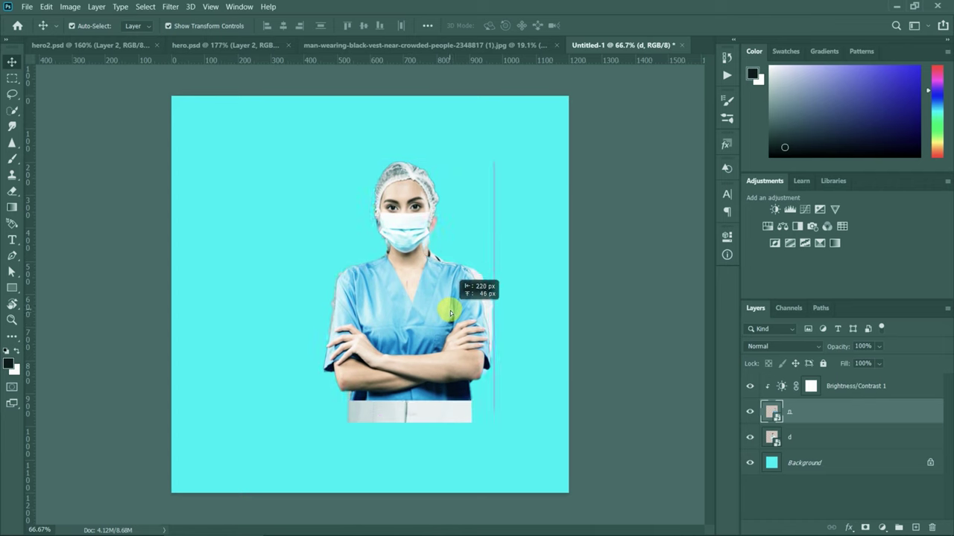
key(ctrl+t)
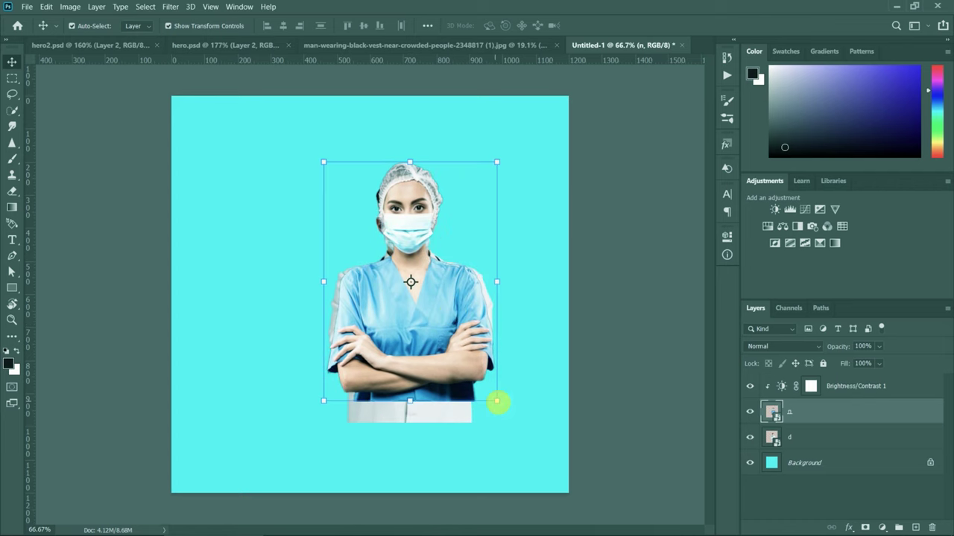
drag(499, 406, 504, 411)
drag(462, 372, 462, 385)
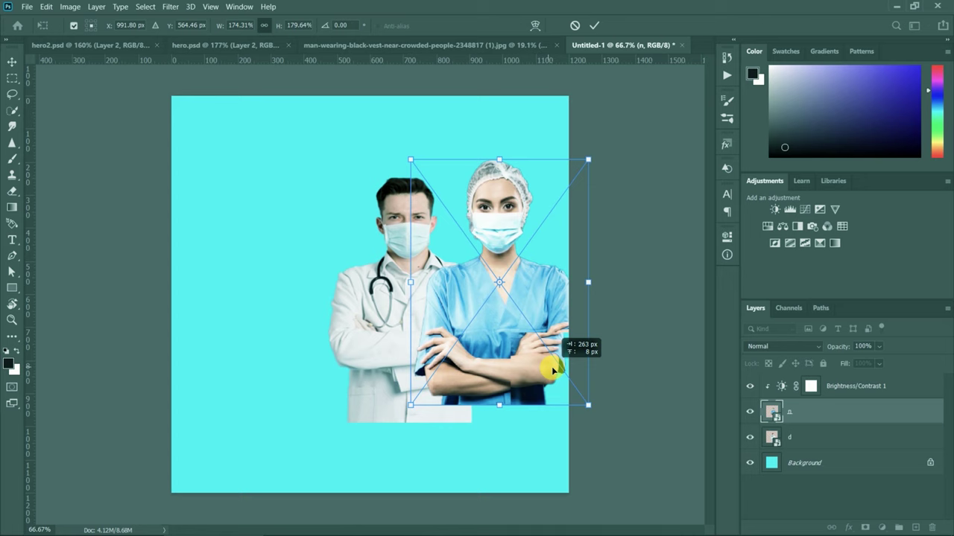
mouse_move(462, 385)
mouse_down()
mouse_move(496, 411)
mouse_move(457, 334)
mouse_up()
click(594, 26)
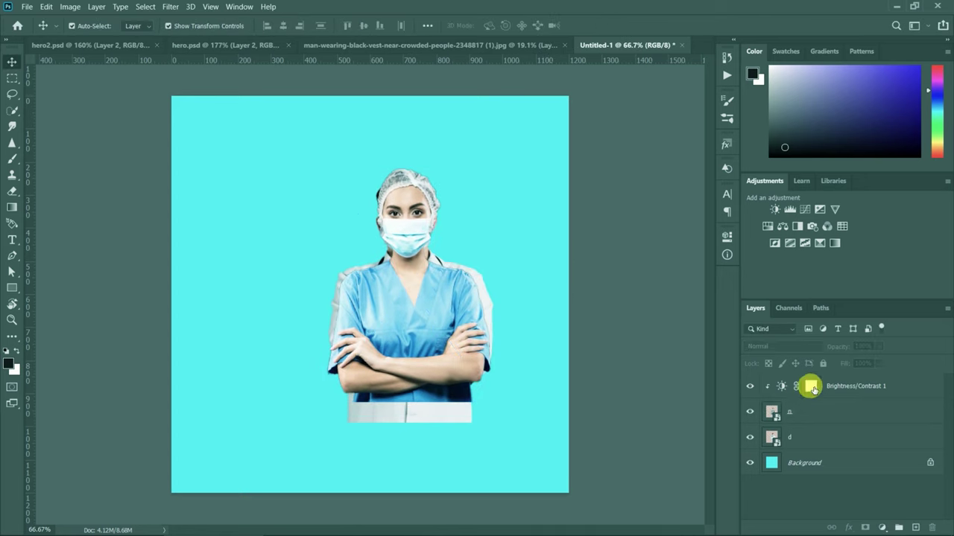
Step: Merge Brightness/Contrast 1 into the nurse layer with Ctrl+E and hide doctor layer d
ctrl+click(850, 386)
ctrl+click(839, 419)
right_click(837, 417)
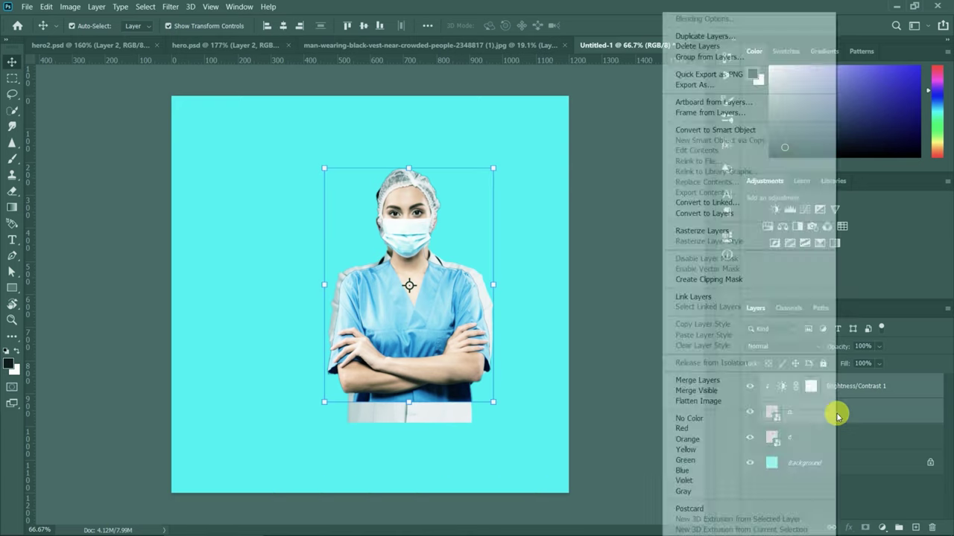
click(657, 379)
key(ctrl+e)
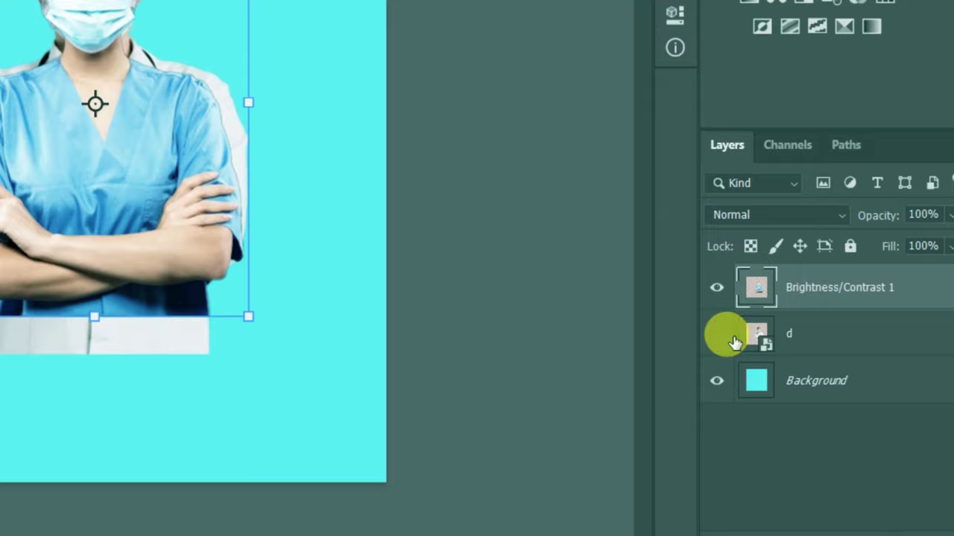
click(725, 337)
right_click(20, 105)
key(Return)
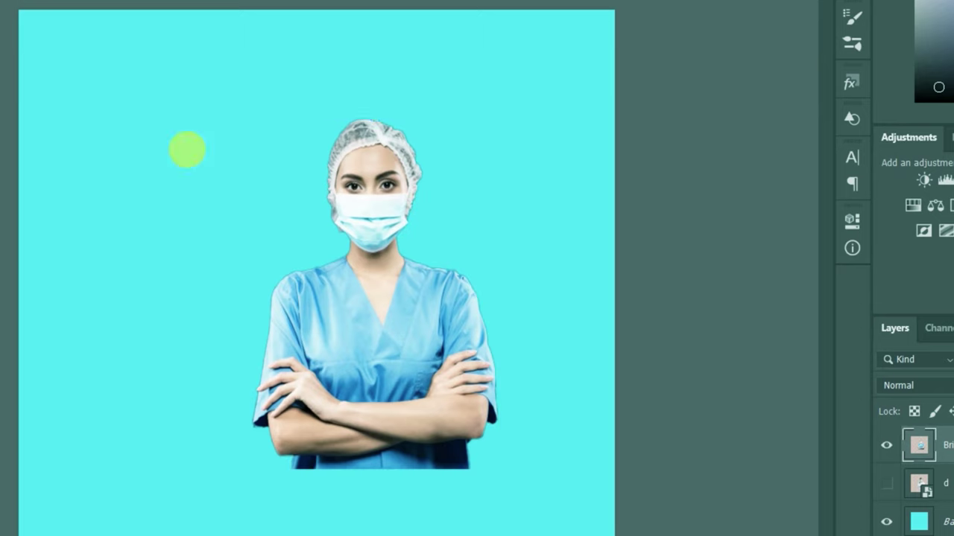
Step: Marquee the nurse's left half and copy it onto a new layer with Ctrl+J
drag(232, 128, 364, 477)
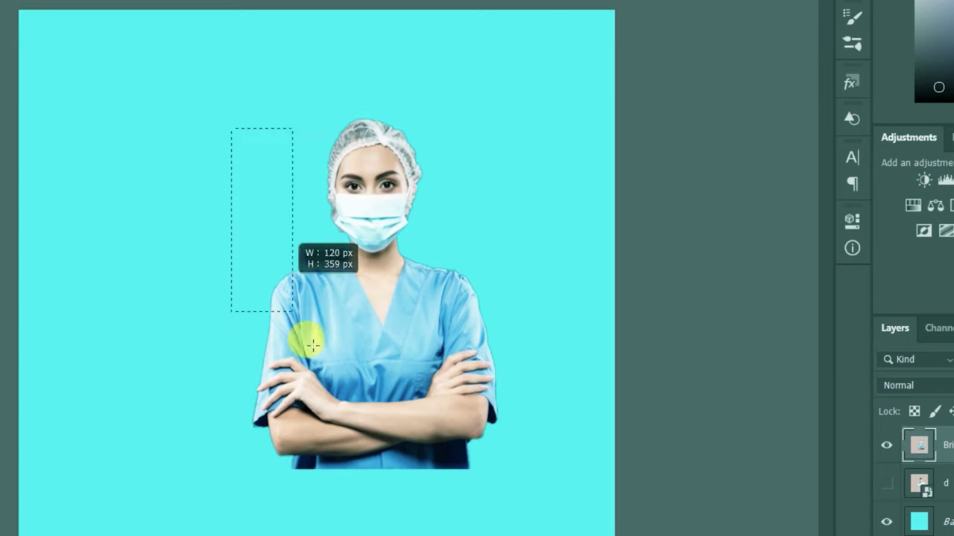
click(251, 98)
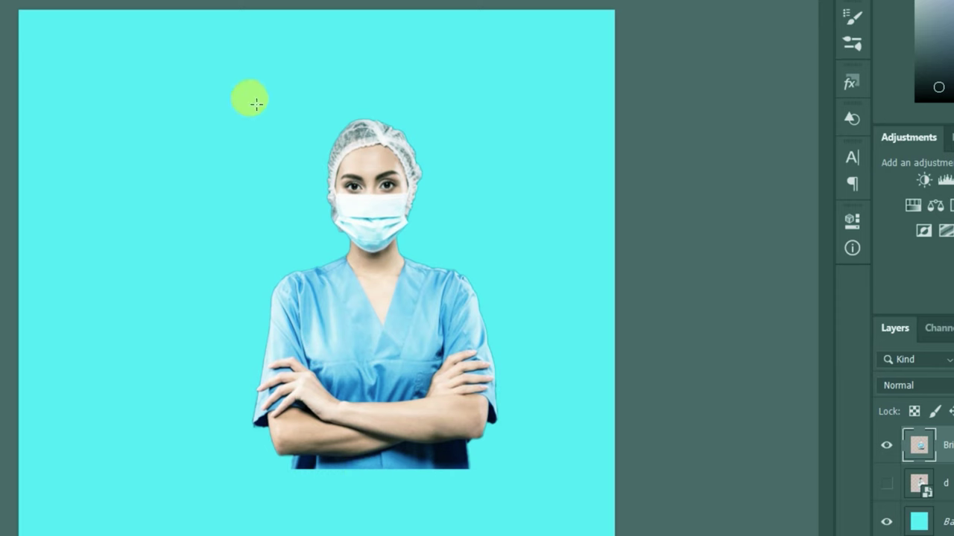
drag(228, 97, 375, 485)
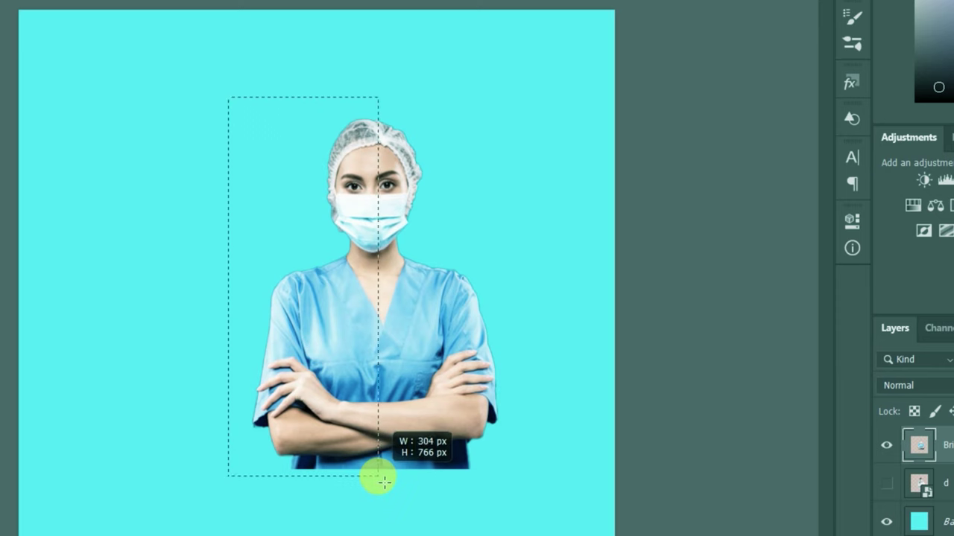
drag(376, 484, 375, 485)
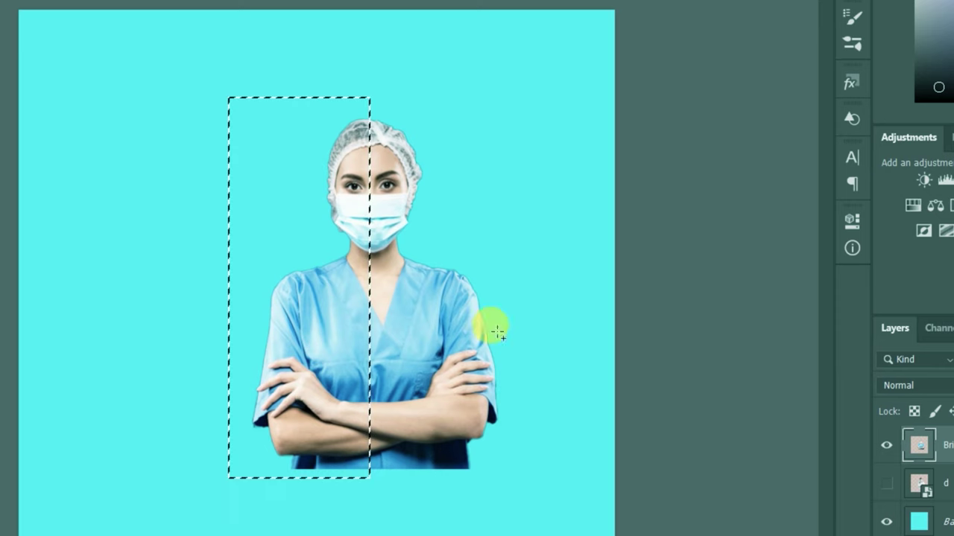
key(ctrl+j)
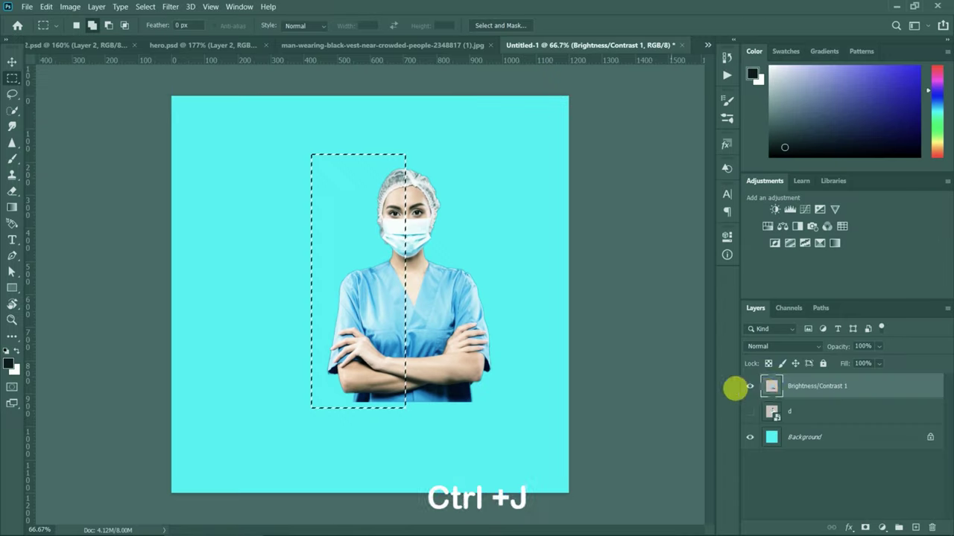
key(ctrl+j)
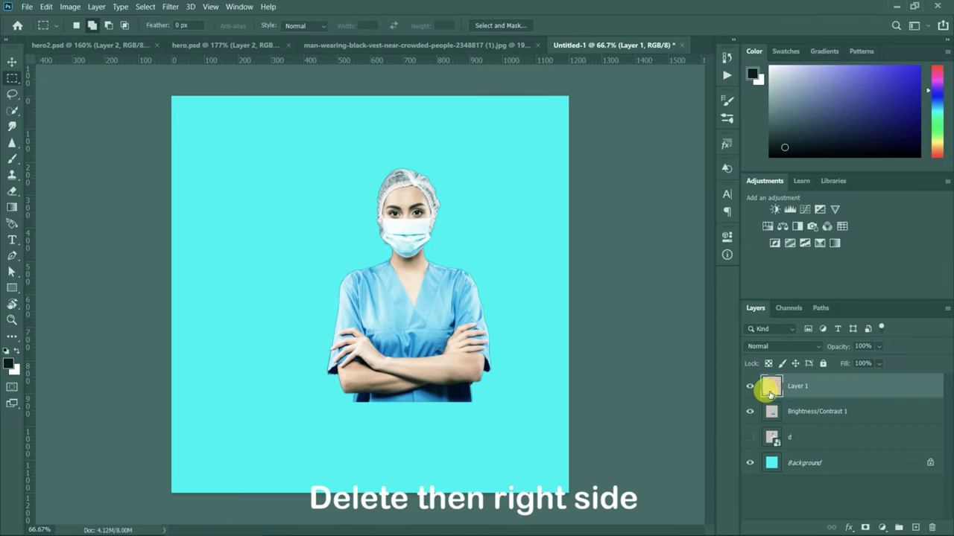
Step: Delete the full nurse layer, leaving only her left half
click(749, 387)
click(750, 386)
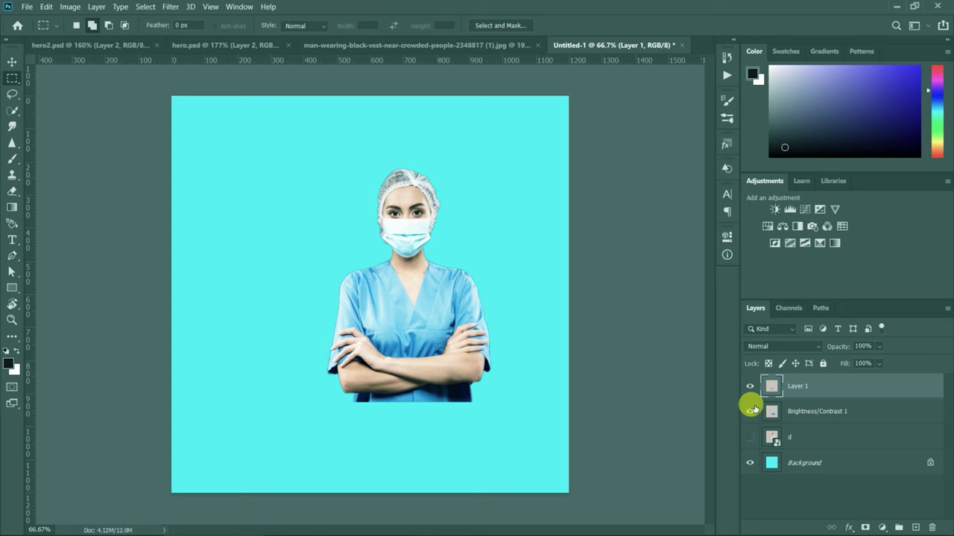
key(Delete)
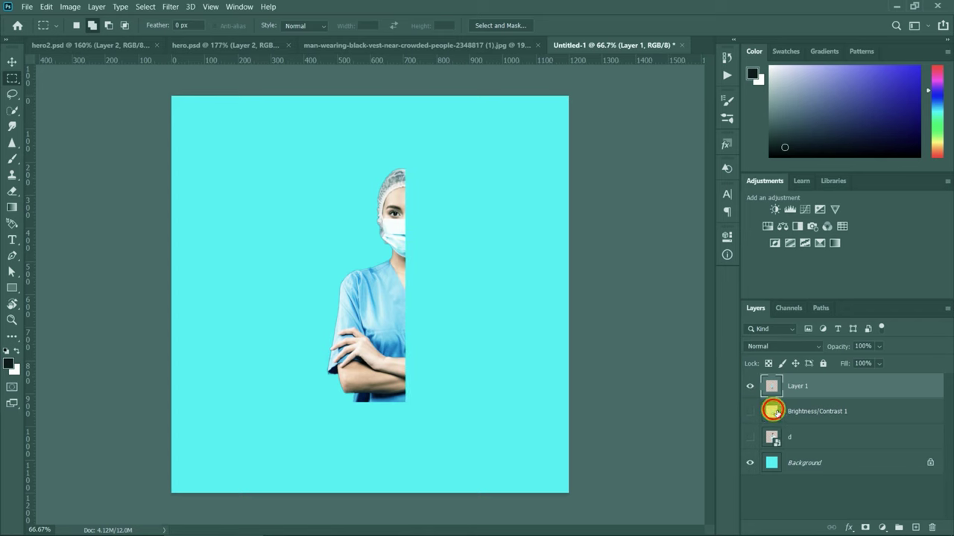
click(774, 412)
key(Delete)
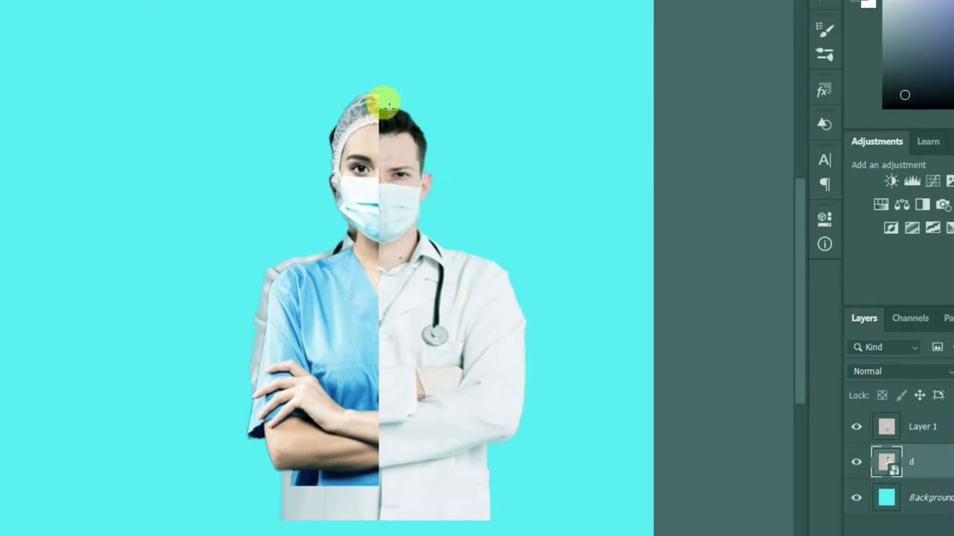
Step: Copy the doctor's right half onto its own layer and delete the original layer d
drag(379, 90, 286, 452)
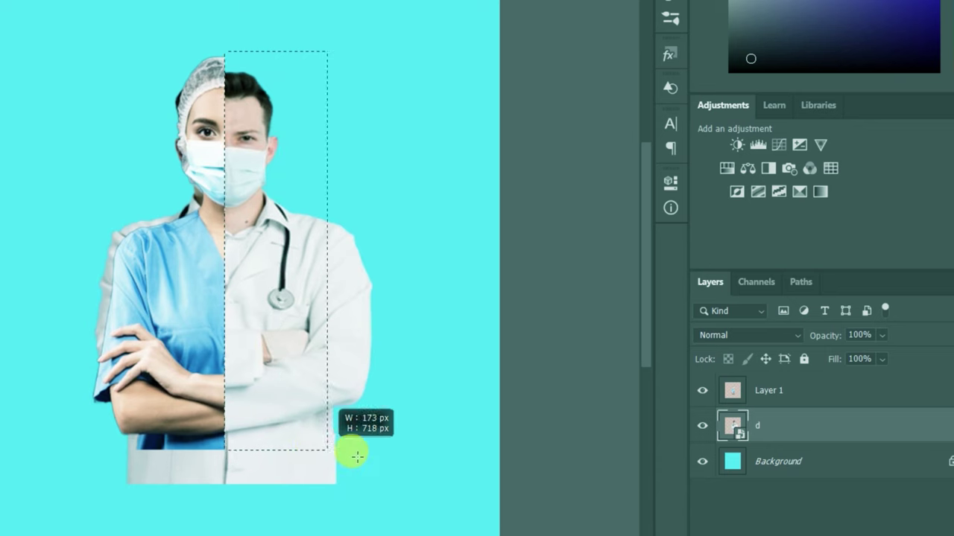
drag(286, 452, 383, 451)
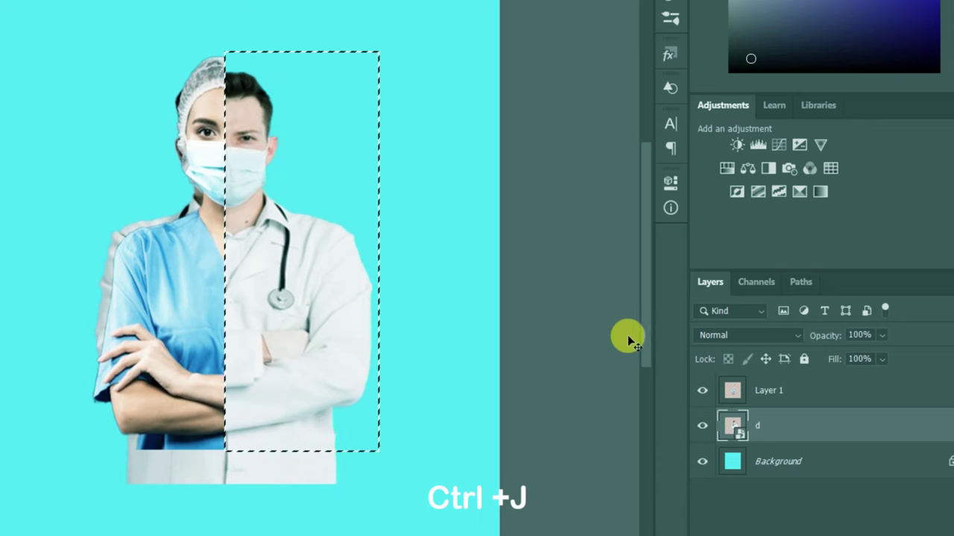
key(ctrl+j)
click(703, 460)
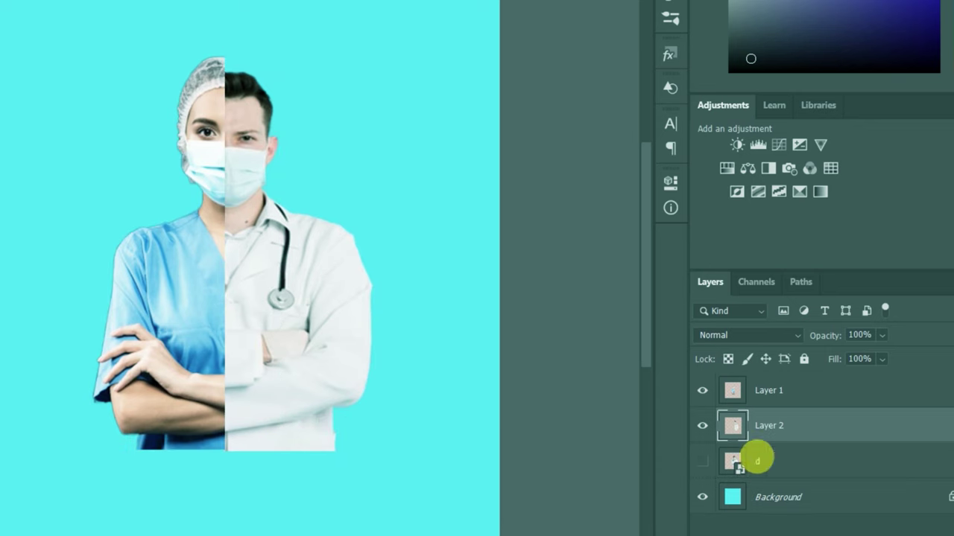
drag(750, 455, 755, 466)
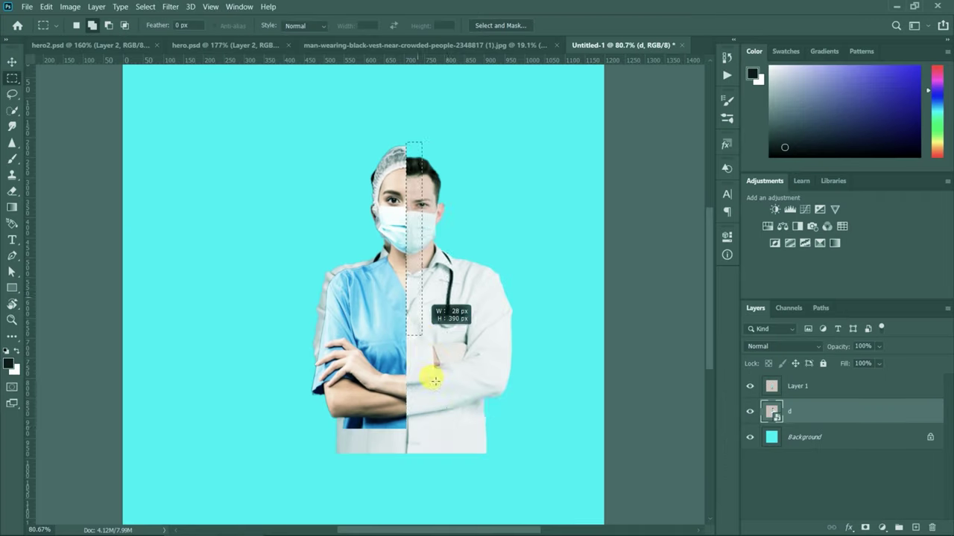
mouse_move(432, 373)
mouse_down()
mouse_move(443, 440)
mouse_move(517, 430)
mouse_up()
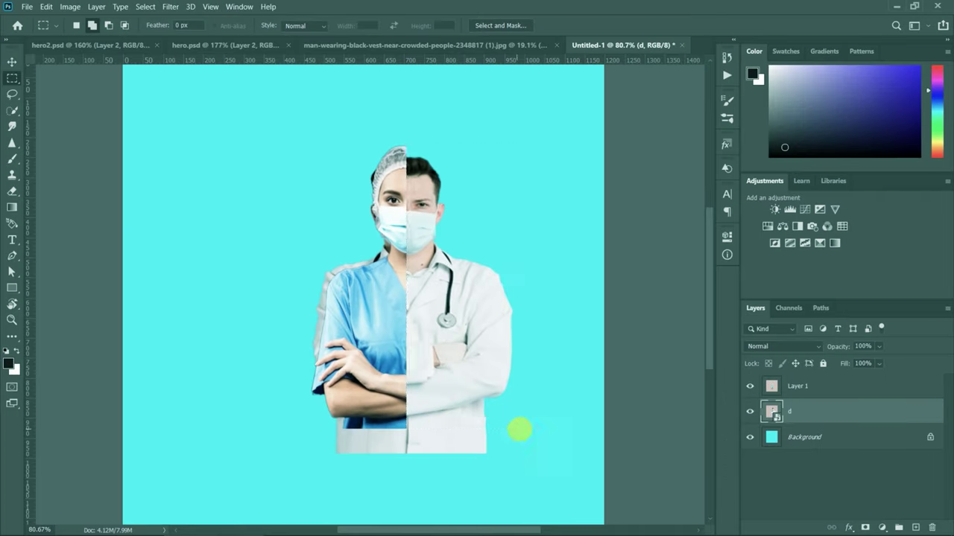
key(ctrl+j)
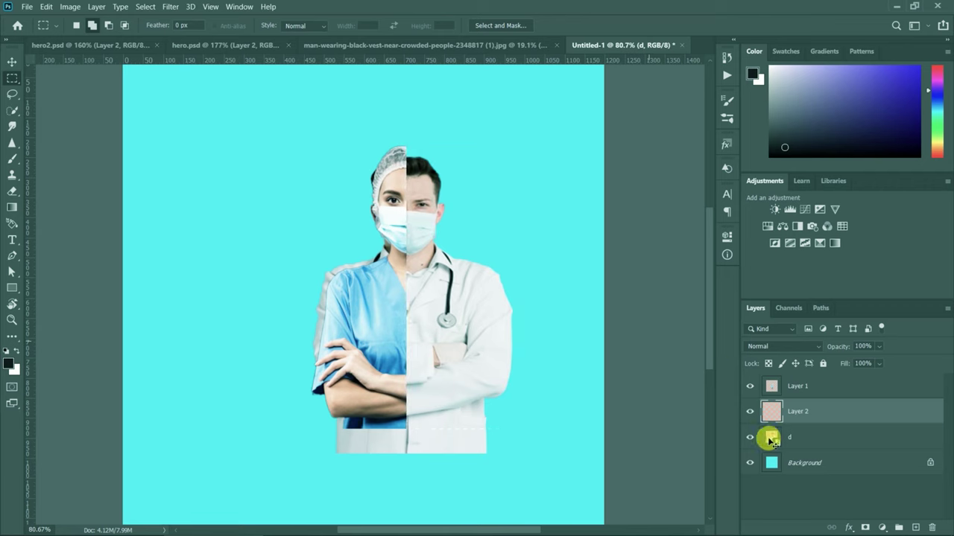
click(750, 438)
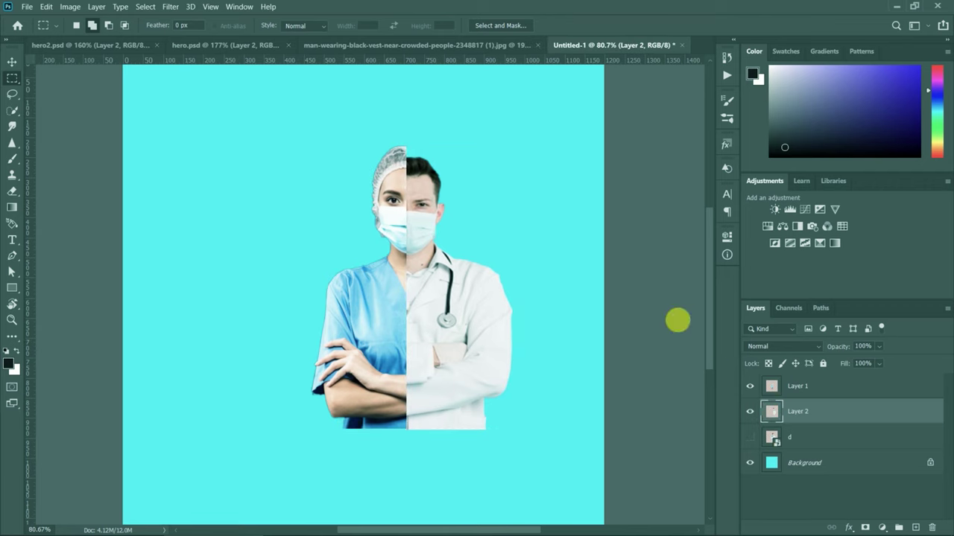
click(788, 438)
key(Delete)
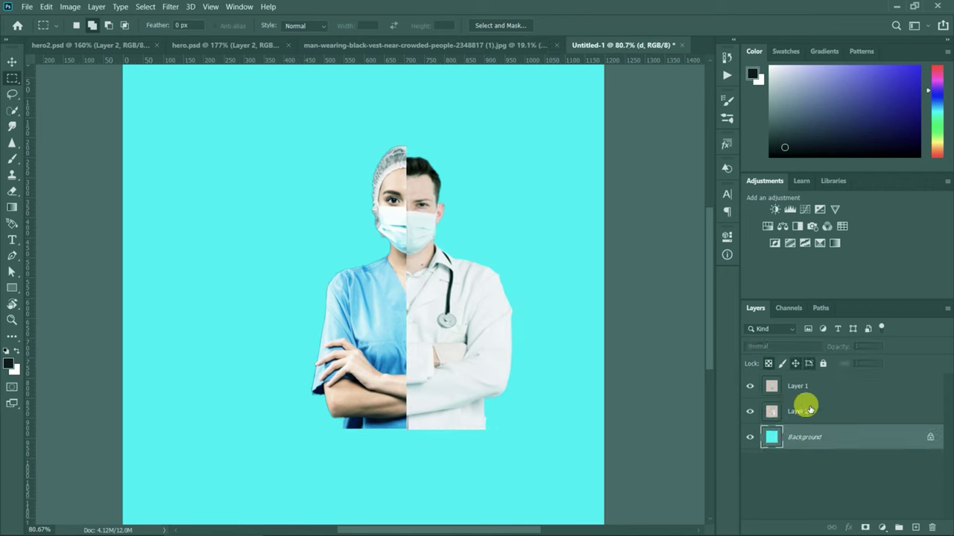
Step: Stretch the doctor half (Layer 2) to 103.65% height and align it with the nurse half
key(v)
click(444, 326)
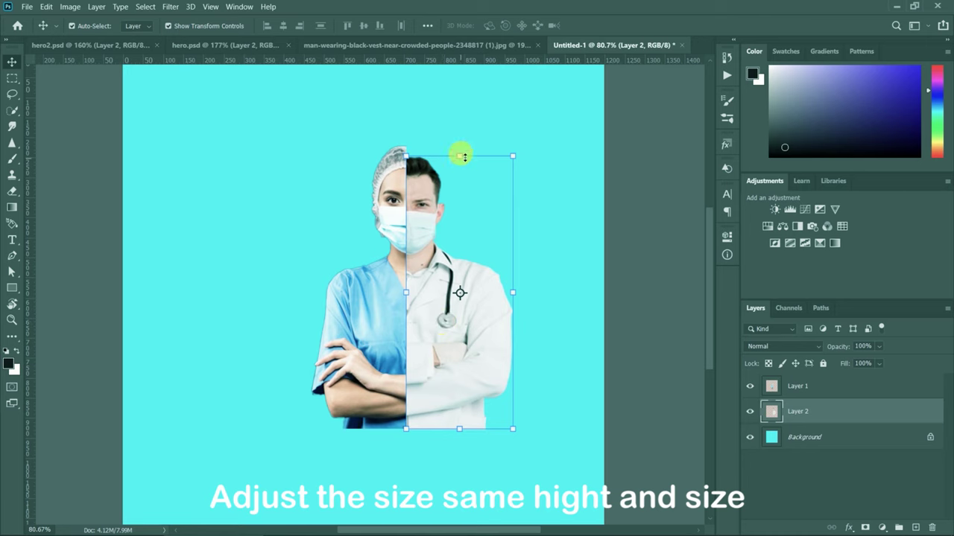
drag(463, 157, 464, 153)
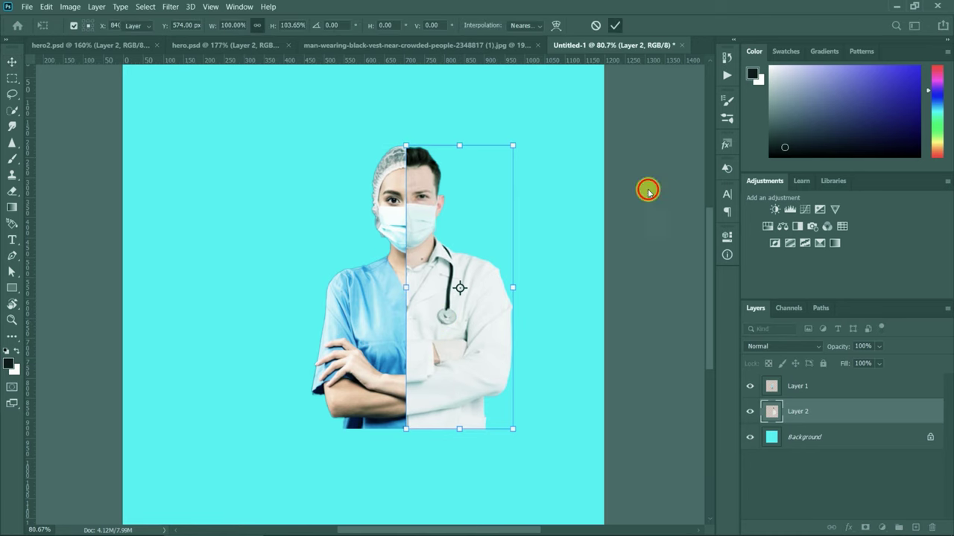
key(Return)
drag(425, 219, 427, 232)
key(ctrl+t)
key(Up)
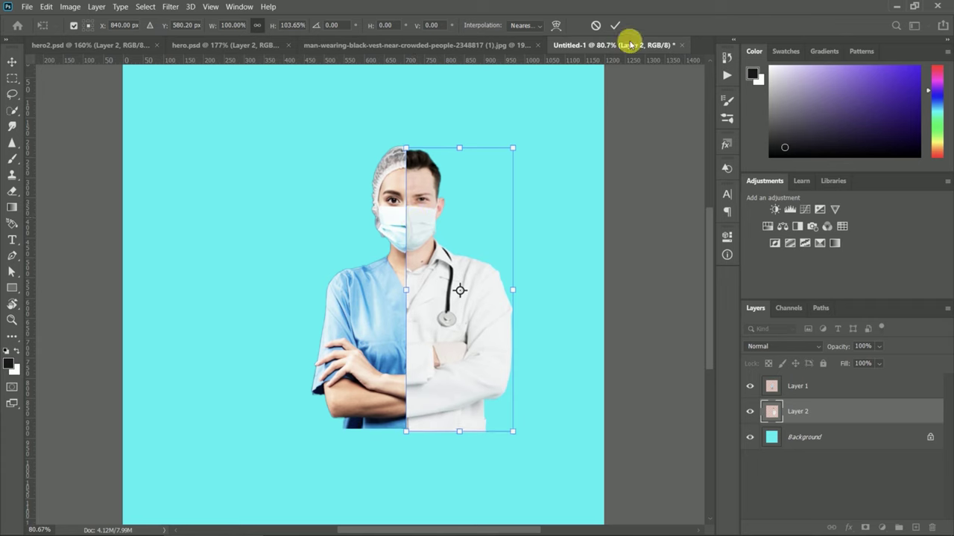
key(Return)
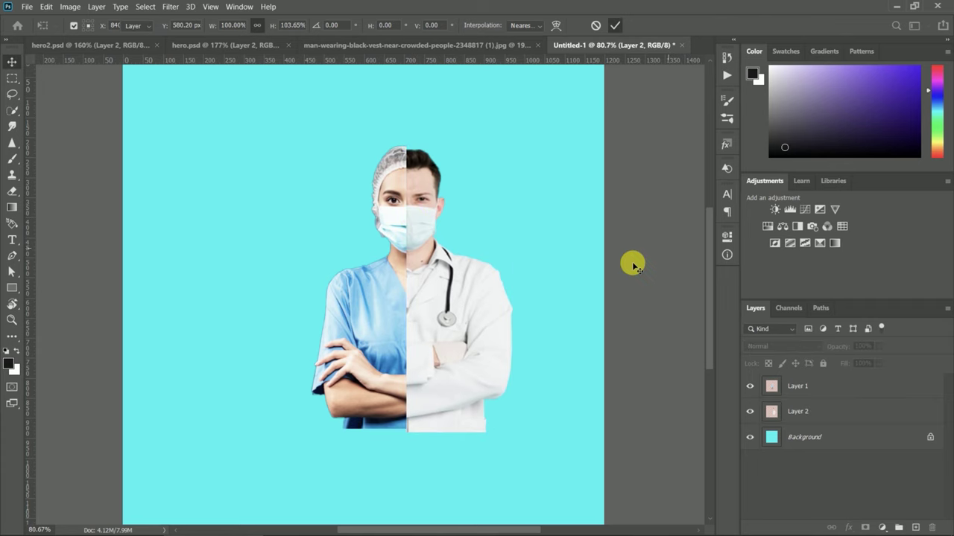
scroll(514, 344, down, 1)
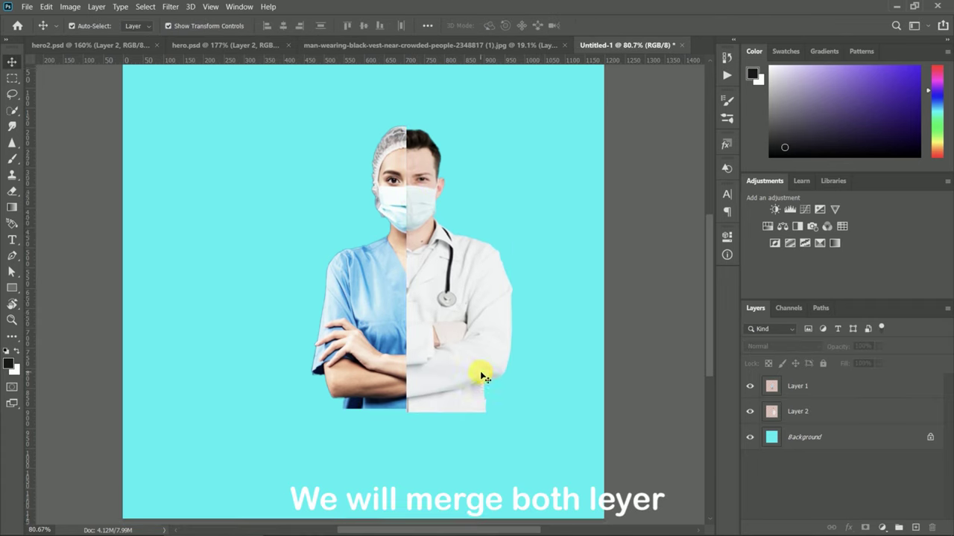
Step: Merge Layer 1 and Layer 2 into one layer named main
scroll(485, 366, down, 1)
drag(296, 113, 509, 400)
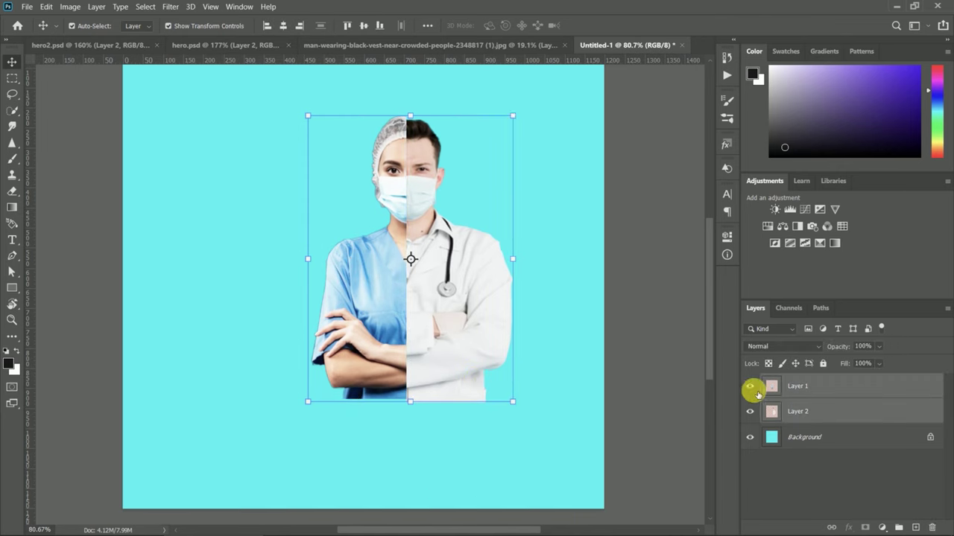
right_click(797, 398)
click(775, 387)
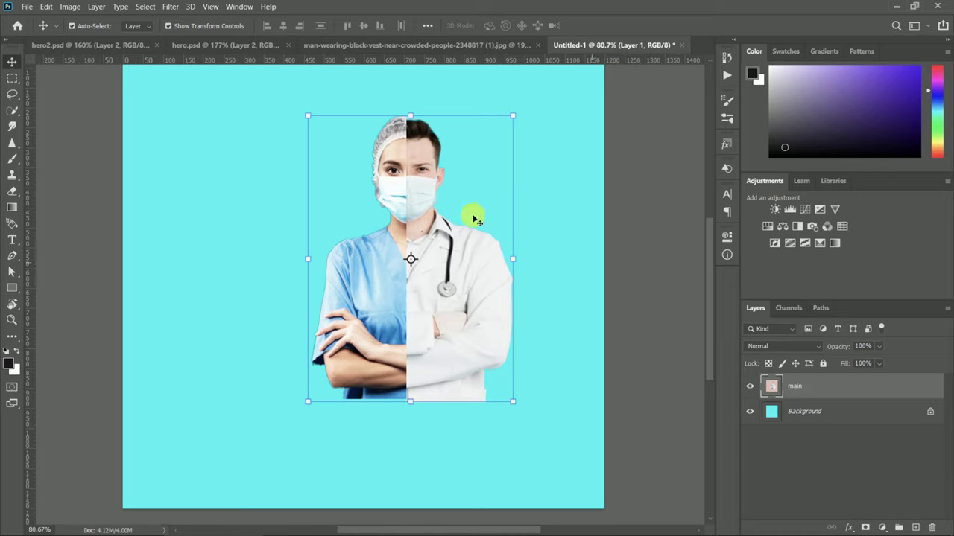
Step: Move the merged main figure lower and to the right on the canvas
scroll(453, 281, down, 2)
mouse_move(423, 263)
mouse_down()
mouse_move(470, 393)
mouse_move(471, 378)
mouse_up()
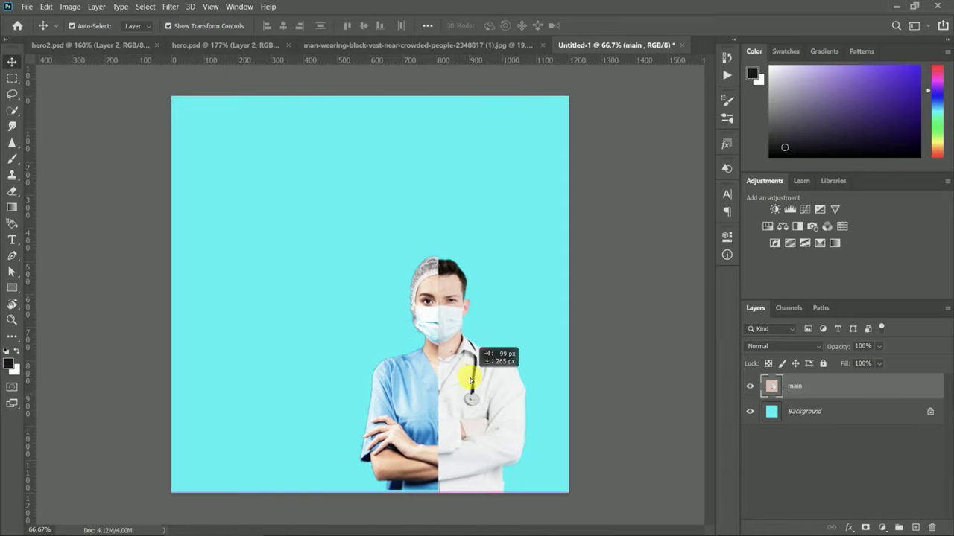
mouse_move(470, 387)
mouse_down()
mouse_move(454, 383)
mouse_move(433, 262)
mouse_up()
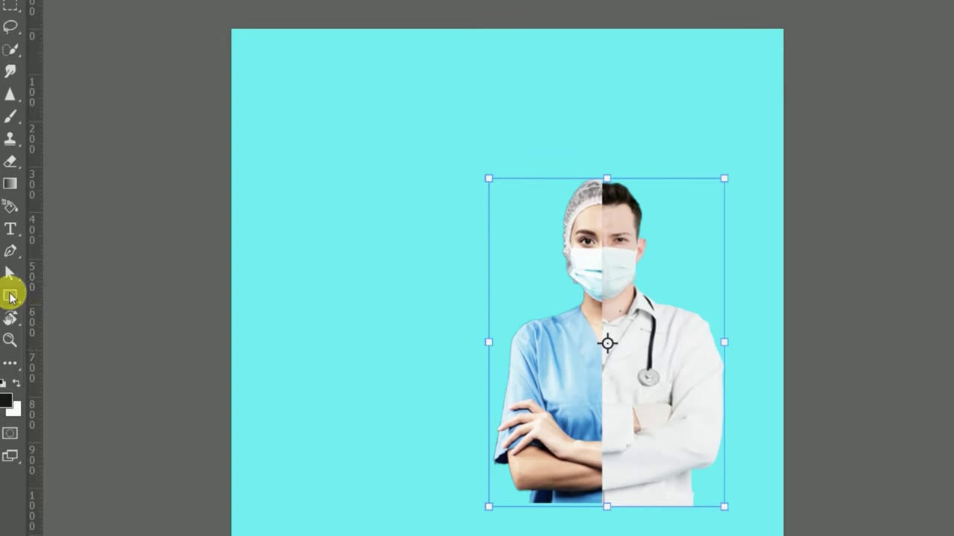
right_click(11, 297)
click(47, 296)
Step: Draw a black rectangle over the left side and bend its right edge into a curve
right_click(38, 294)
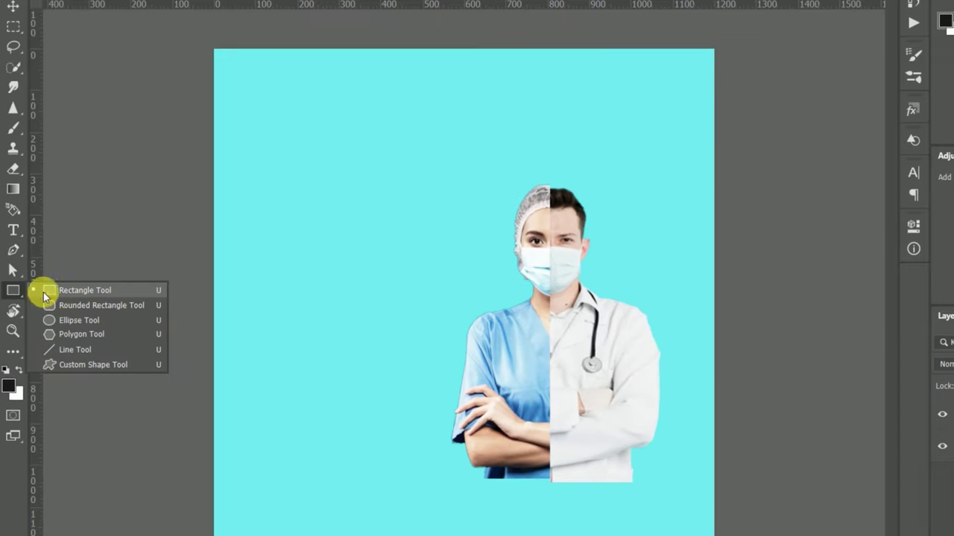
click(45, 292)
mouse_move(161, 79)
mouse_down()
mouse_move(338, 488)
mouse_move(354, 498)
mouse_up()
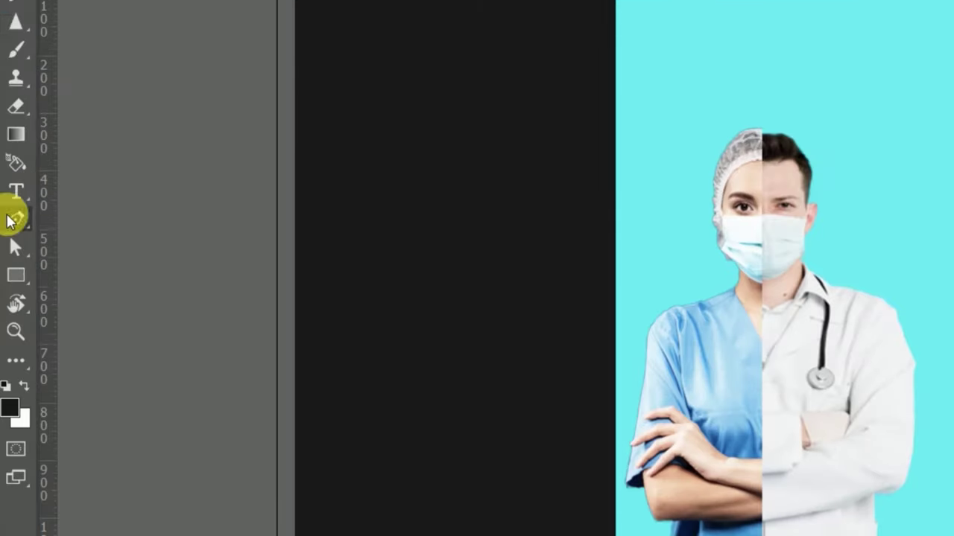
right_click(16, 219)
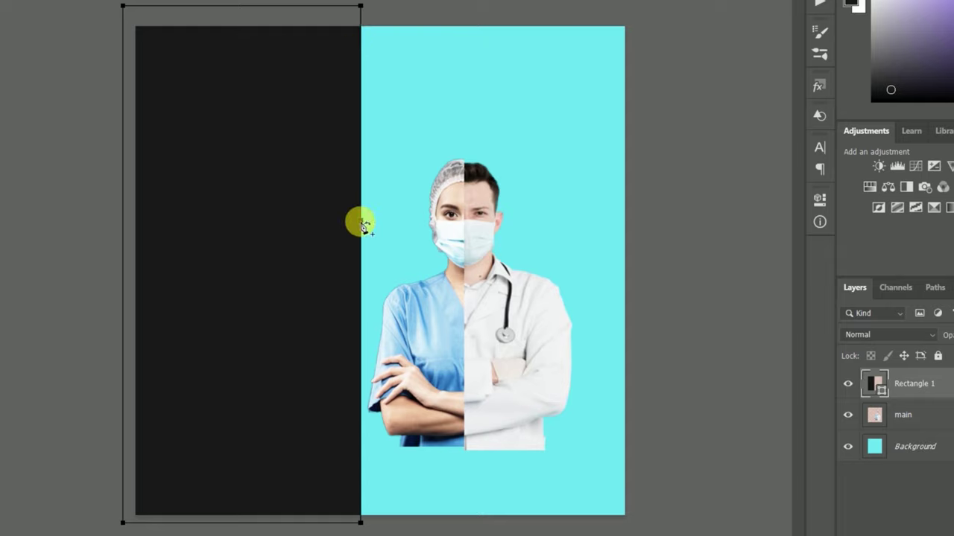
drag(362, 225, 267, 275)
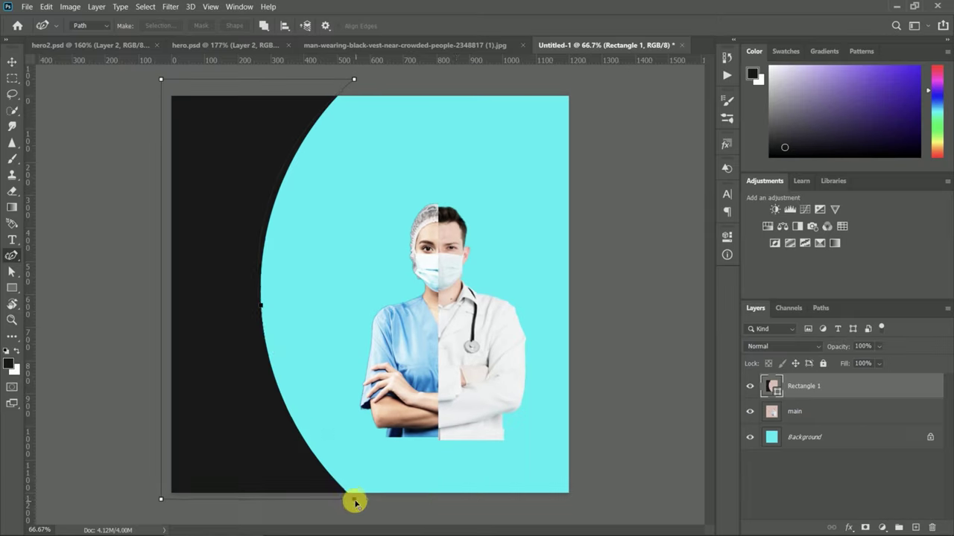
drag(355, 500, 568, 493)
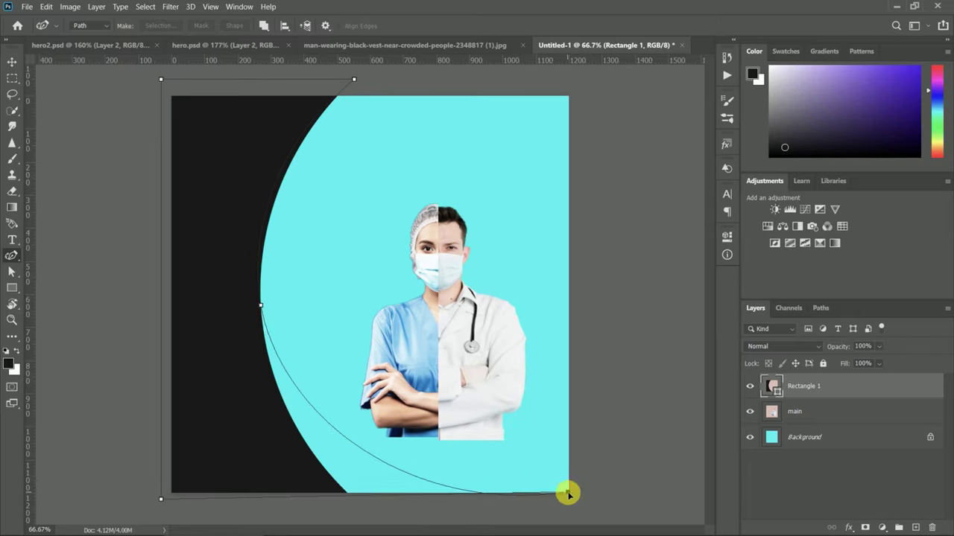
Step: Widen the curved black panel with Free Transform
key(ctrl+t)
mouse_move(568, 289)
mouse_down()
mouse_move(722, 275)
mouse_move(649, 292)
mouse_up()
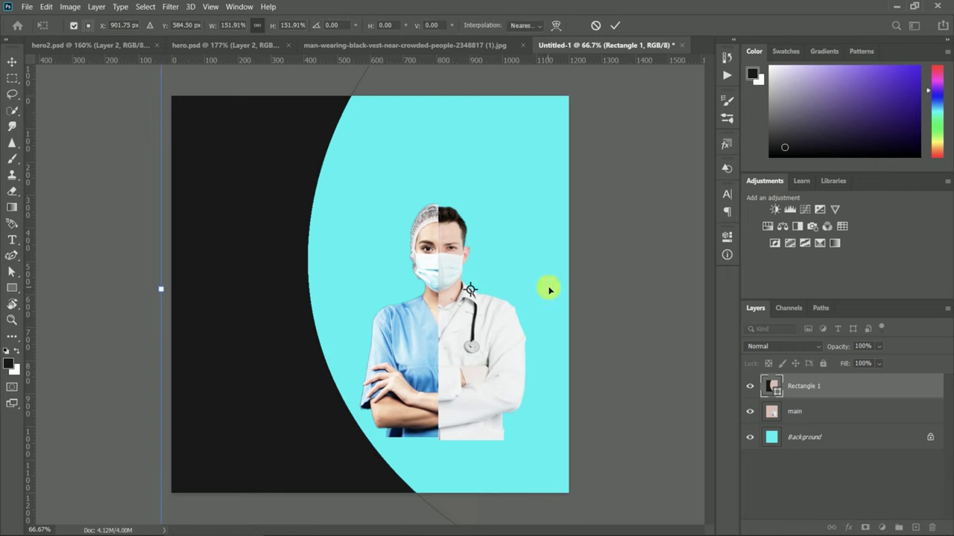
key(ctrl+minus)
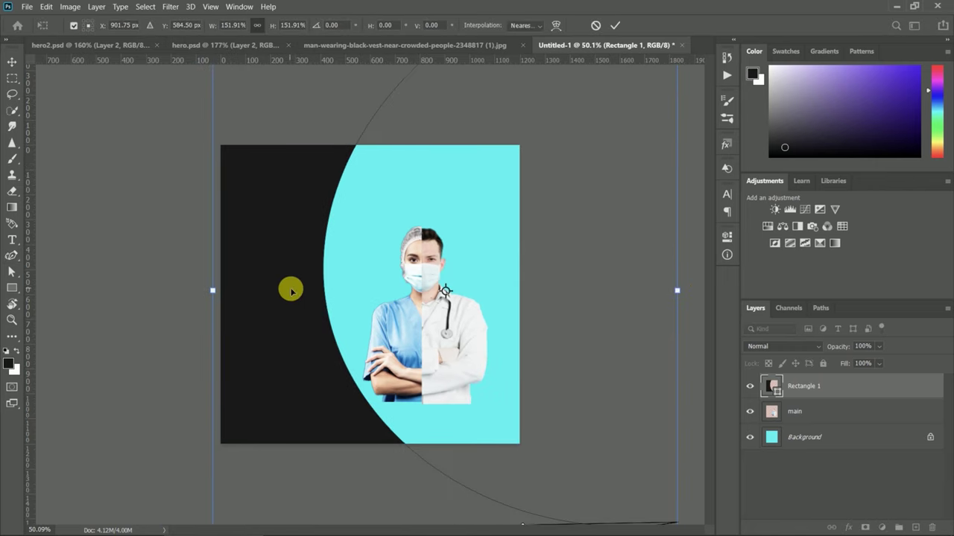
key(Return)
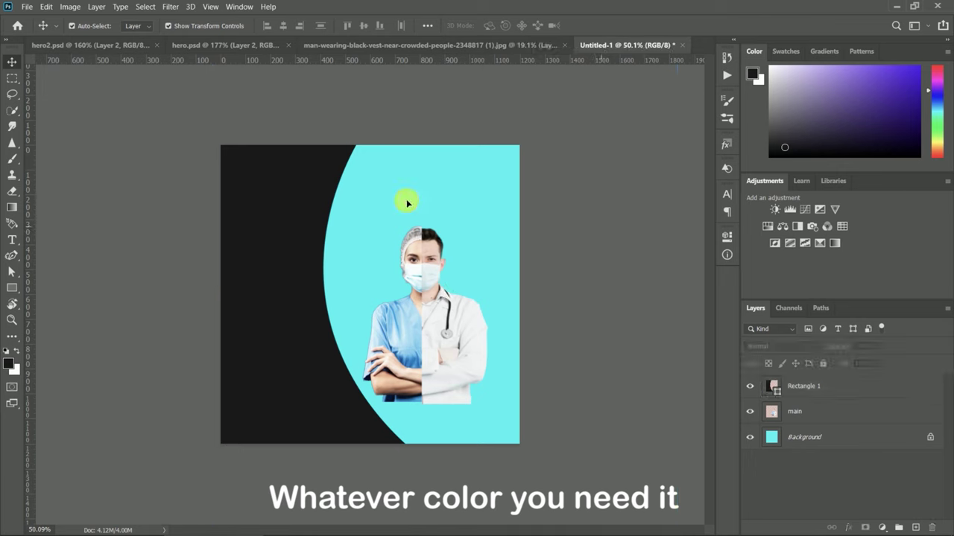
Step: Recolour Rectangle 1 to blue #0643f1 and nudge the main figure down and right
double_click(773, 386)
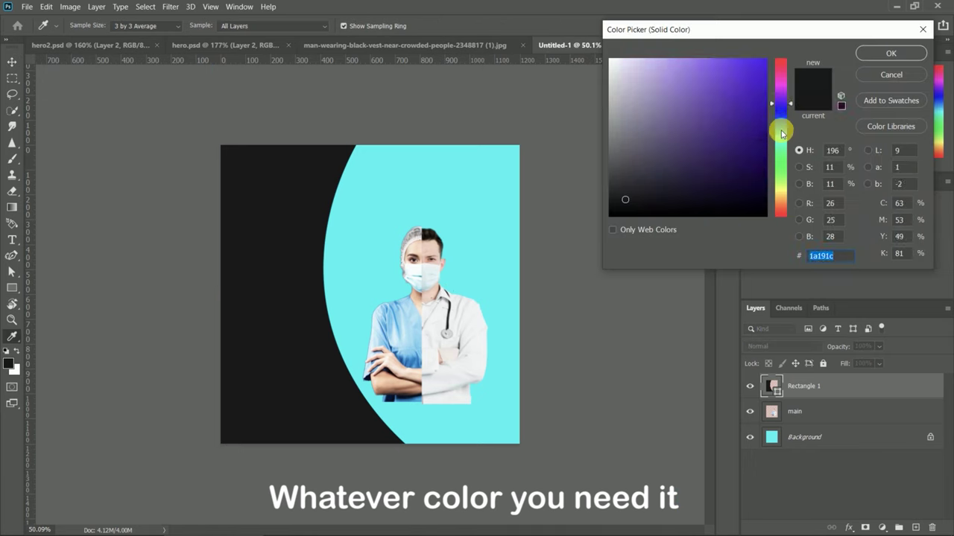
click(780, 128)
click(742, 76)
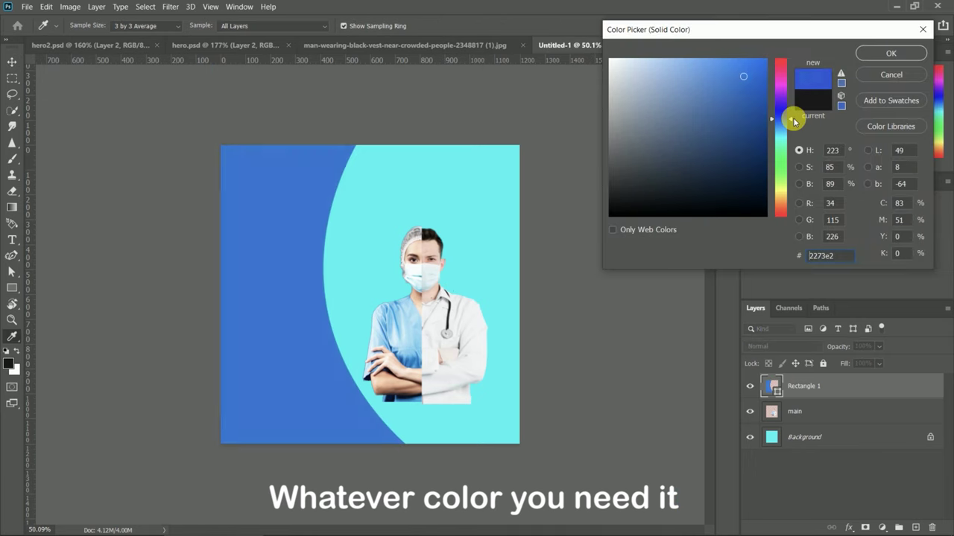
drag(794, 121, 795, 132)
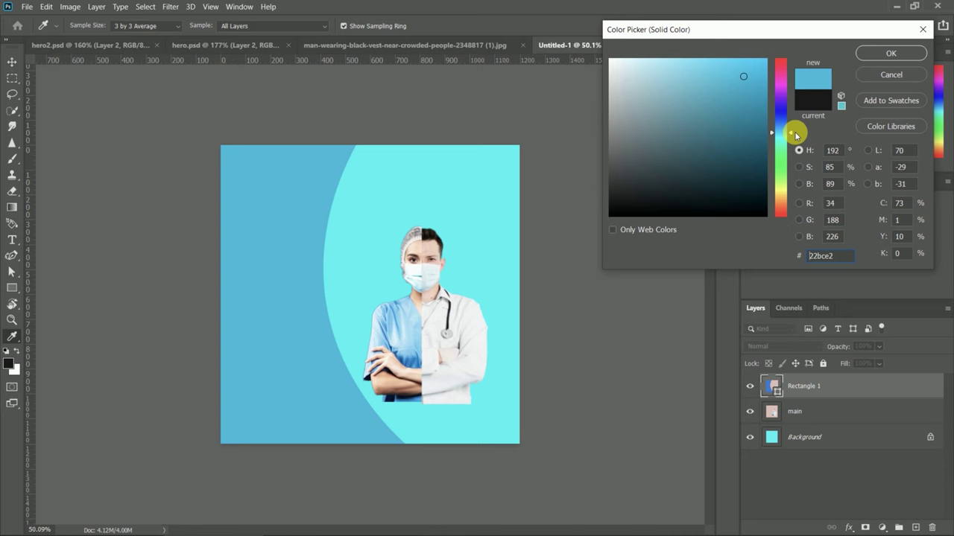
drag(795, 133, 792, 122)
click(764, 61)
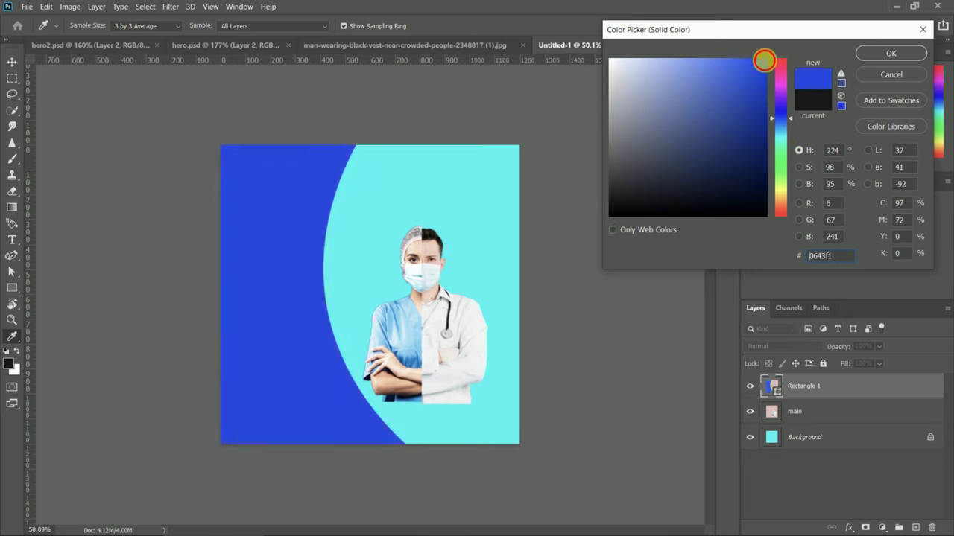
click(892, 53)
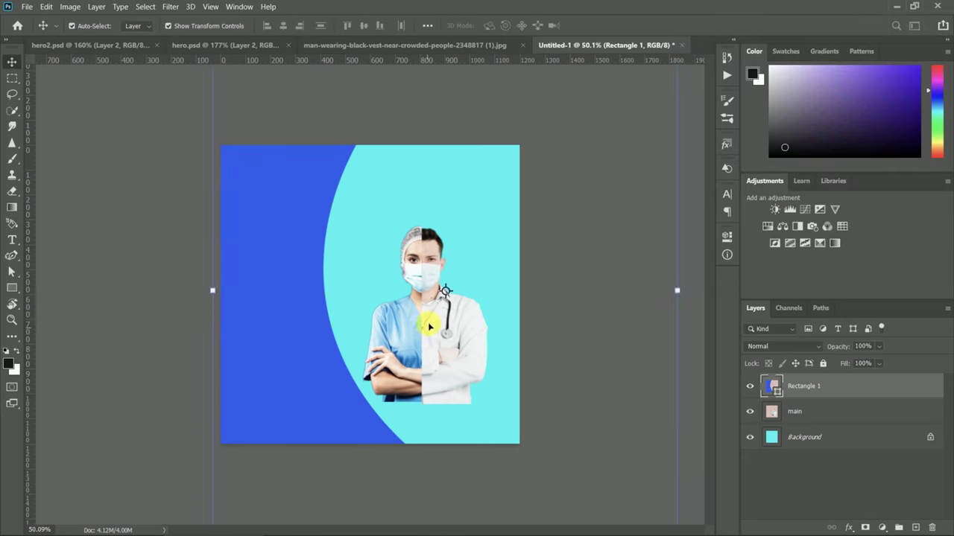
drag(426, 349, 447, 394)
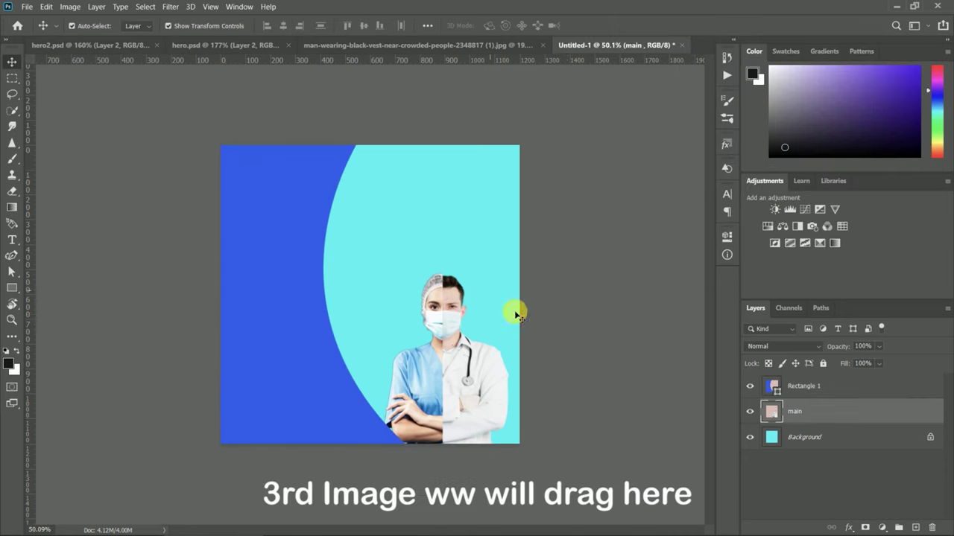
Step: Bring the police figure into the poster as a smart object and scale it down
click(484, 44)
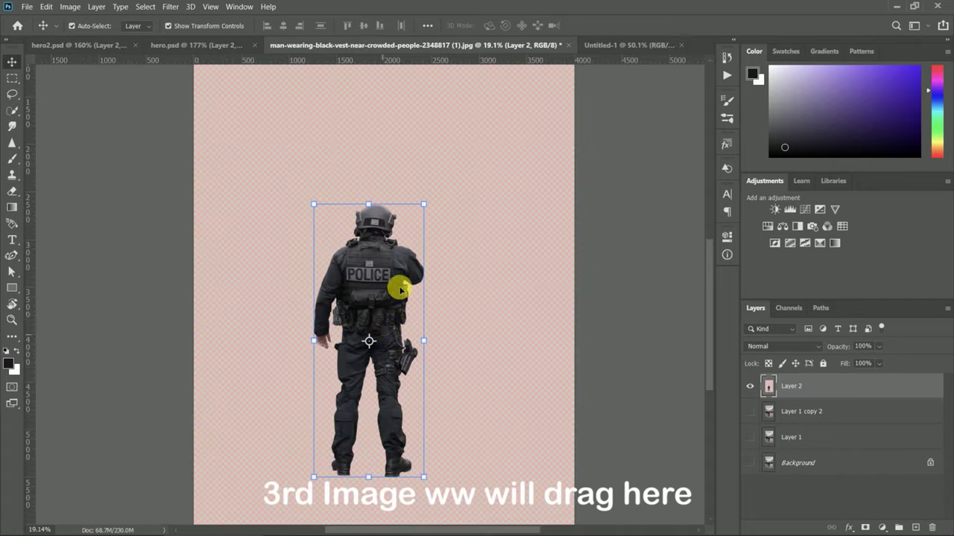
drag(400, 290, 460, 266)
right_click(783, 386)
click(649, 186)
key(ctrl+t)
key(ctrl+minus)
key(ctrl+minus)
mouse_move(493, 100)
mouse_down()
mouse_move(421, 287)
mouse_move(387, 223)
mouse_up()
key(Return)
Step: Stack the police layer above the blue shape and place it on the left blue panel
drag(775, 387, 775, 447)
key(ctrl+0)
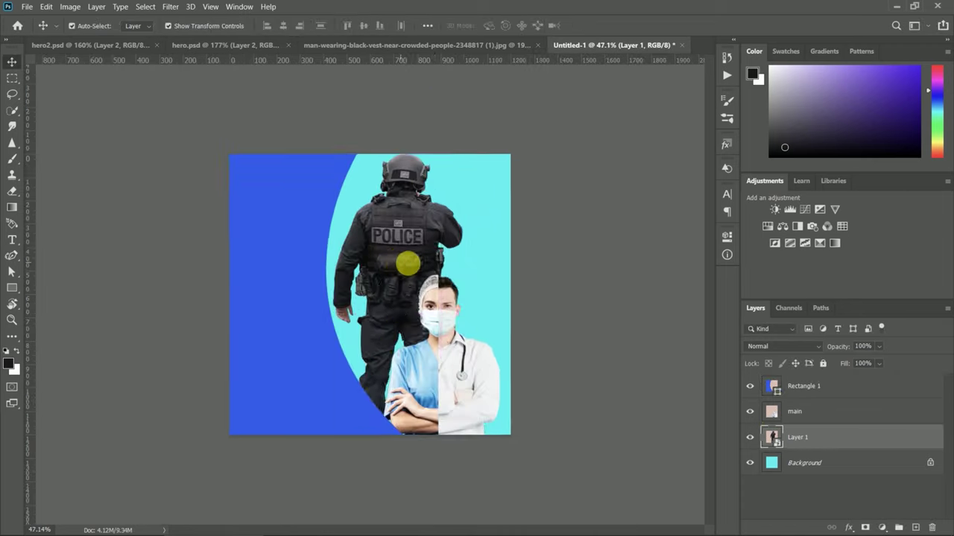
drag(408, 262, 307, 282)
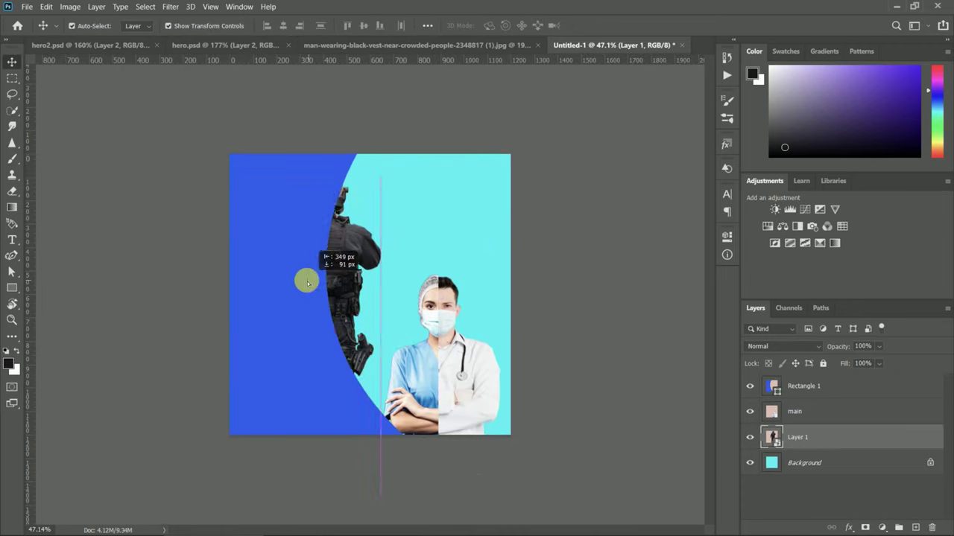
drag(307, 281, 419, 273)
drag(775, 437, 775, 399)
drag(404, 293, 430, 325)
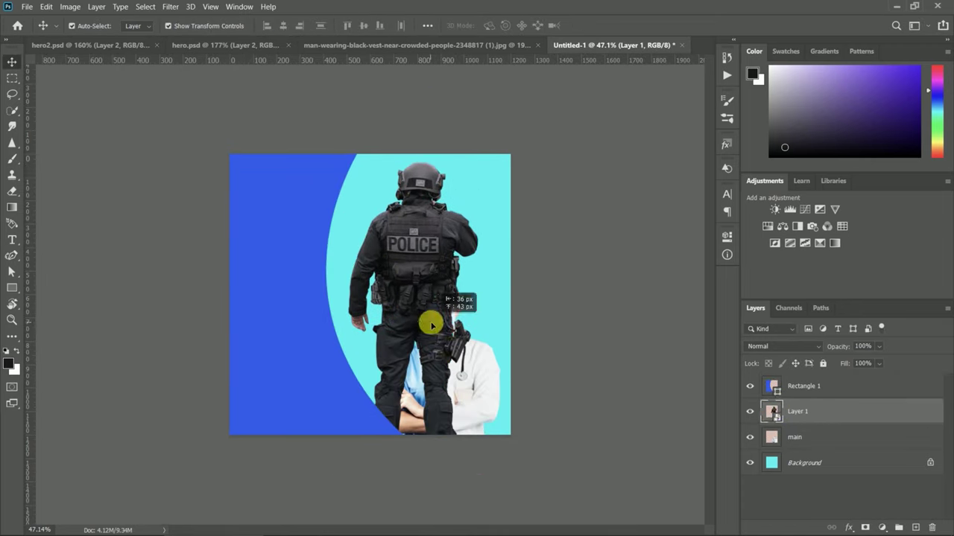
click(768, 387)
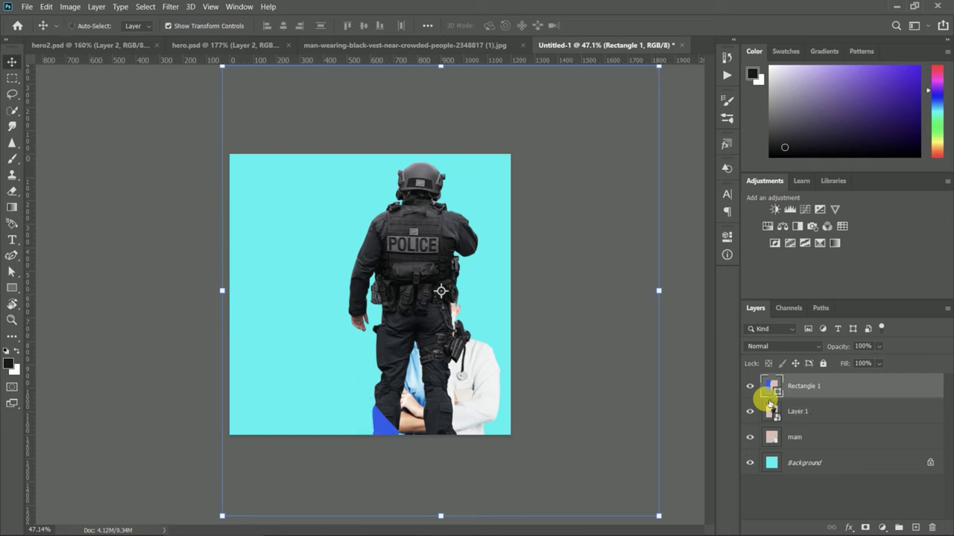
alt+click(769, 399)
drag(775, 411, 775, 384)
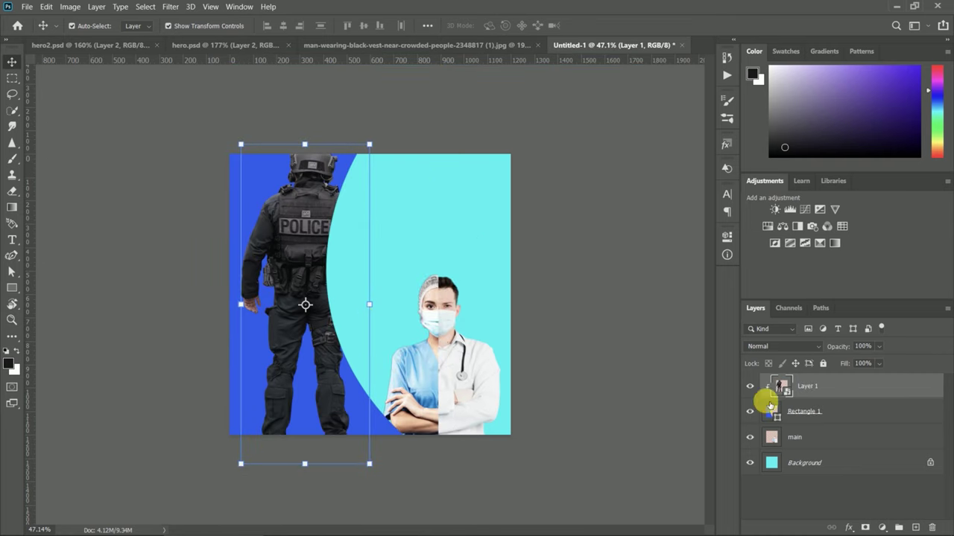
drag(303, 242, 269, 259)
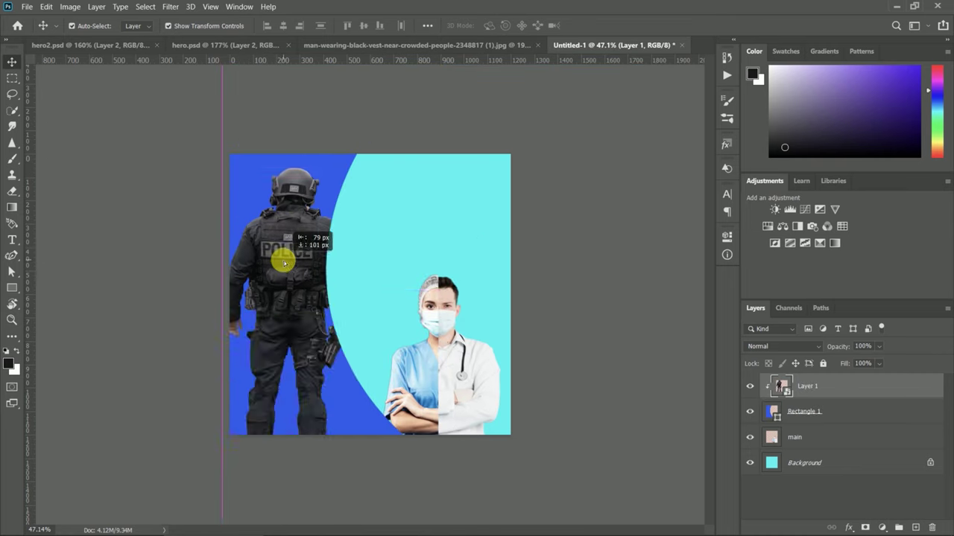
click(145, 519)
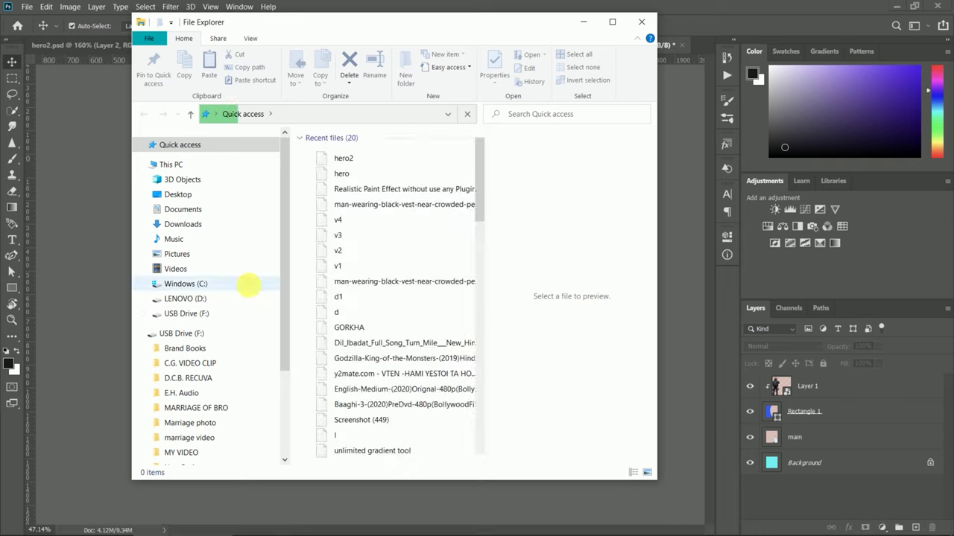
Step: Show Downloads in Details view and place the v4 virus image into the poster
click(184, 226)
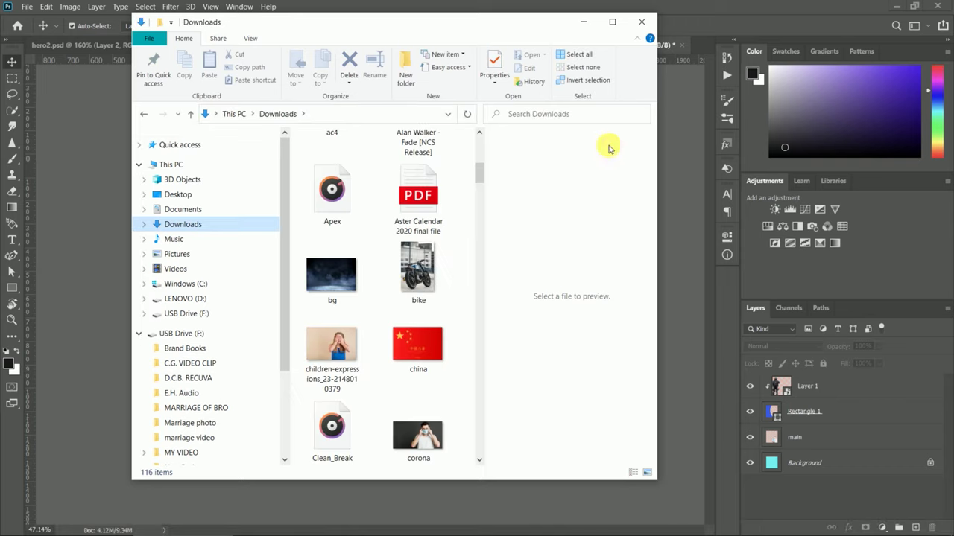
click(568, 115)
text(v4)
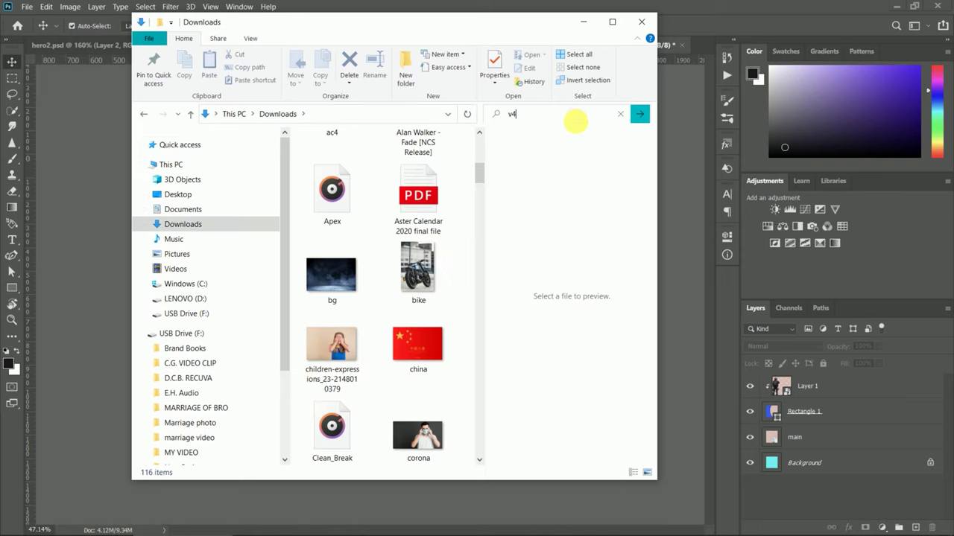
scroll(390, 339, down, 3)
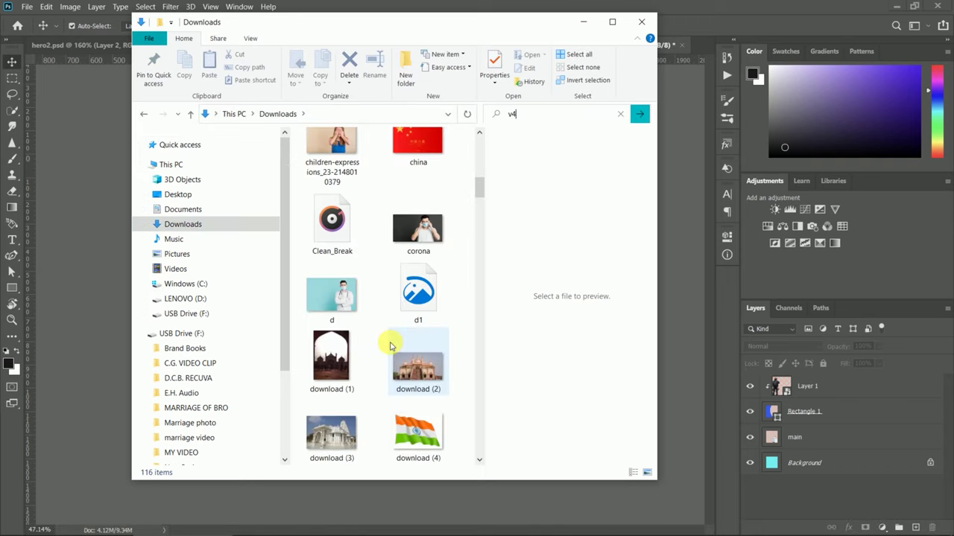
click(632, 472)
scroll(340, 254, down, 5)
scroll(341, 304, down, 8)
scroll(341, 309, down, 10)
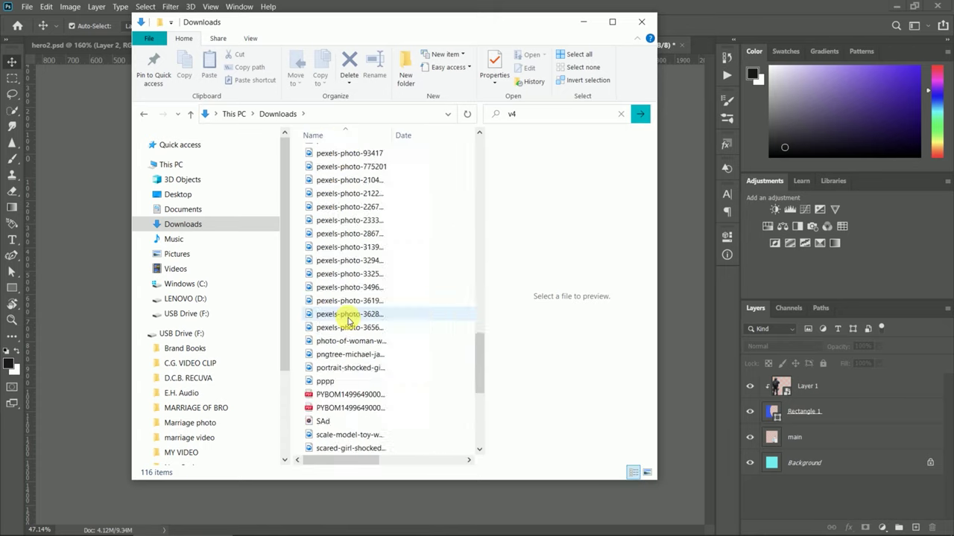
scroll(305, 309, down, 8)
double_click(319, 287)
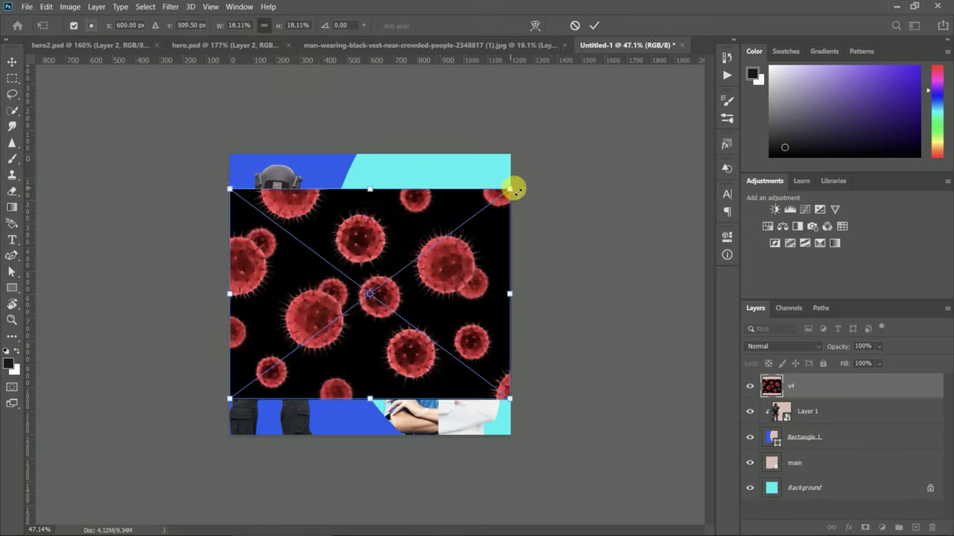
Step: Shrink the v4 virus, move it below Layer 1, blend it in Difference mode, and shift it left
mouse_move(517, 192)
mouse_down()
mouse_move(387, 320)
mouse_move(506, 403)
mouse_up()
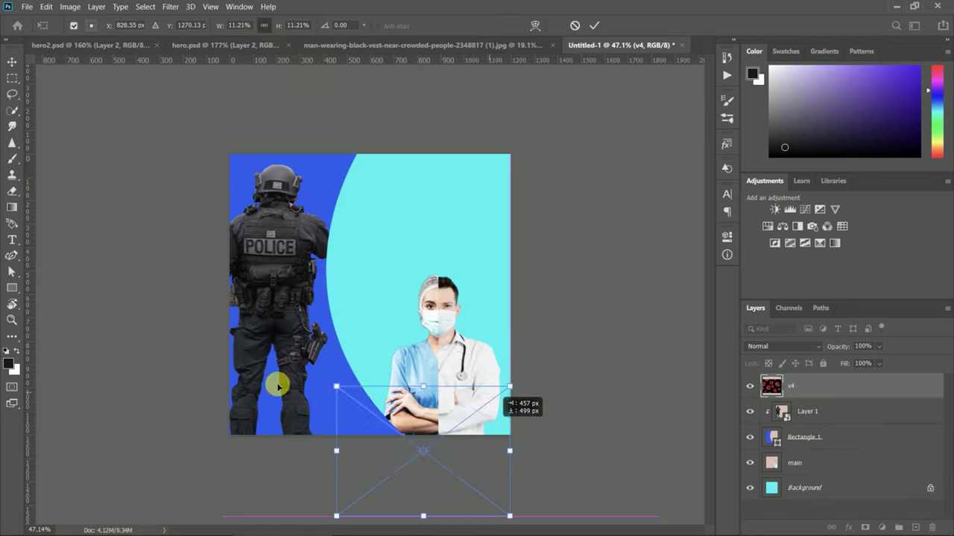
drag(770, 387, 773, 468)
click(782, 346)
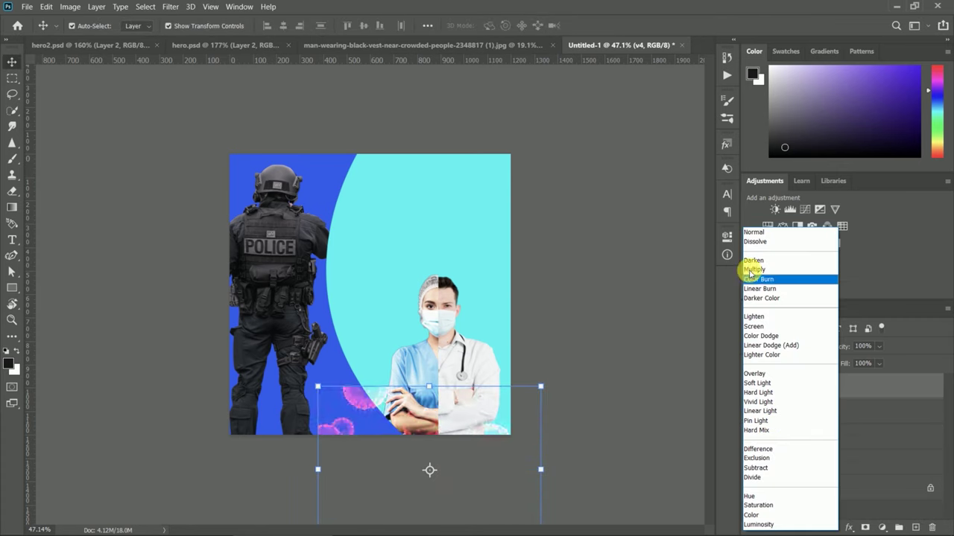
click(757, 450)
mouse_move(483, 419)
mouse_down()
mouse_move(354, 419)
mouse_move(309, 330)
mouse_up()
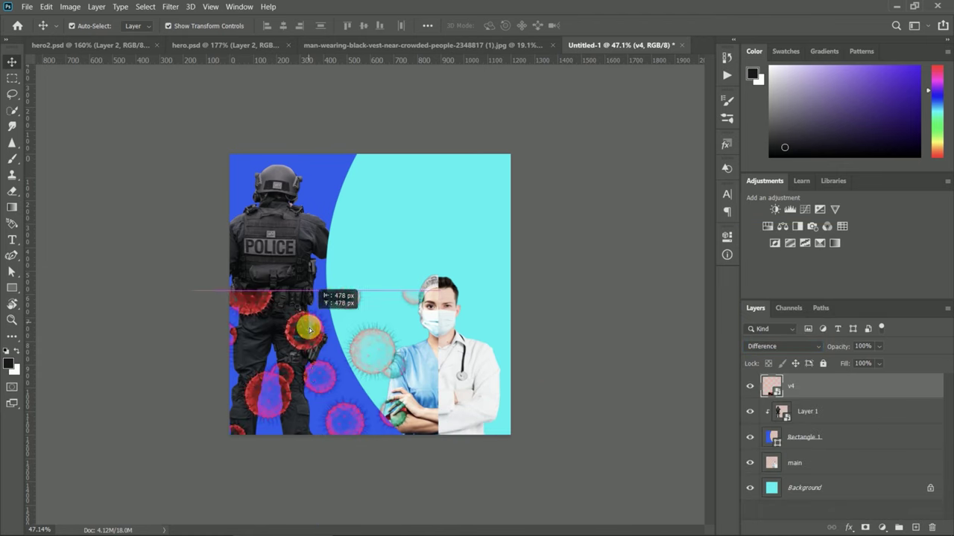
Step: Rotate the virus graphic down toward the lower left and apply the transform
key(ctrl+t)
drag(256, 217, 320, 378)
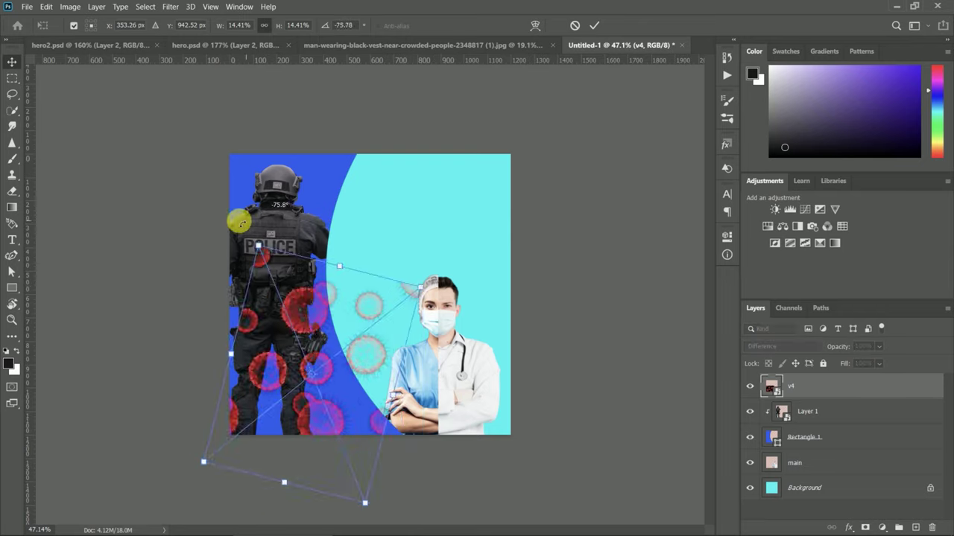
mouse_move(421, 484)
mouse_down()
mouse_move(394, 496)
mouse_move(423, 478)
mouse_up()
mouse_move(349, 342)
mouse_down()
mouse_move(246, 444)
mouse_move(313, 437)
mouse_up()
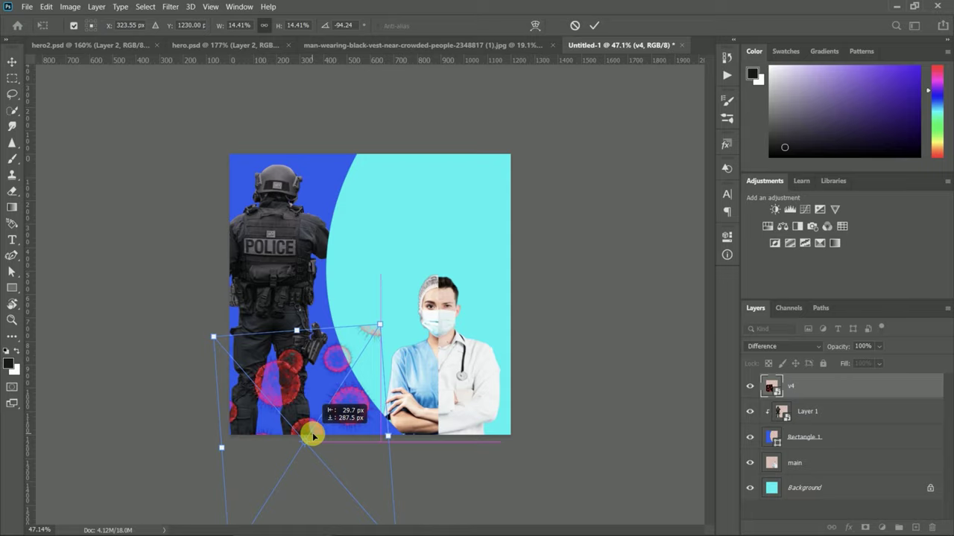
click(600, 25)
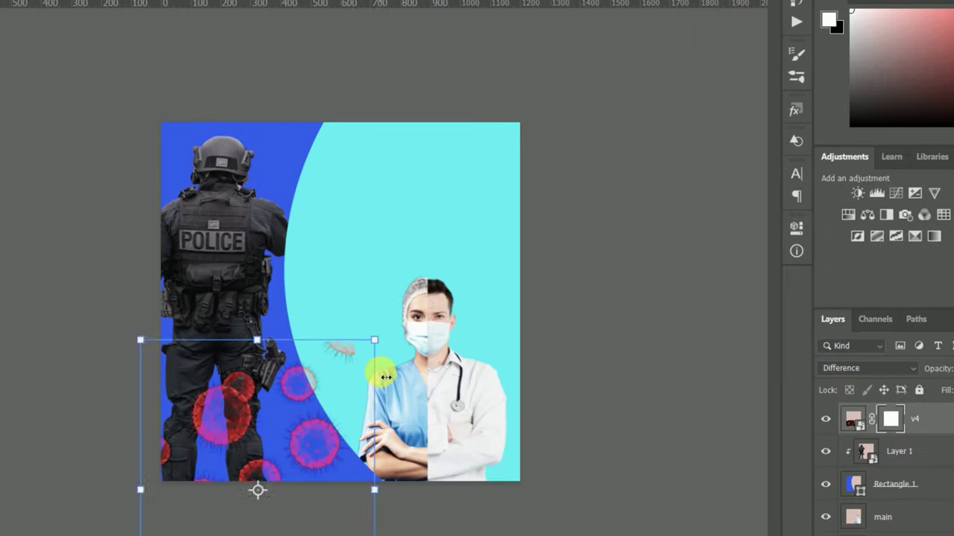
key(b)
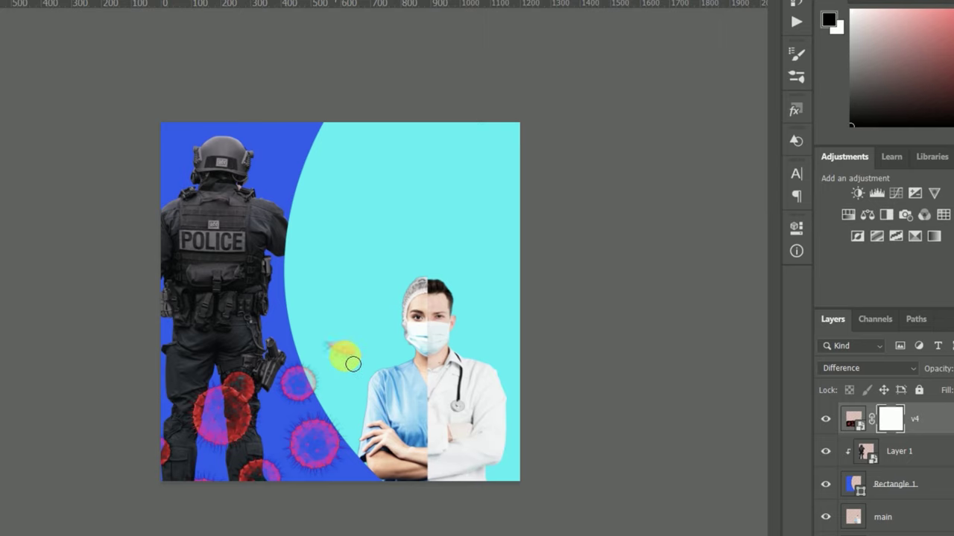
Step: Commit the 'The' text and add a new 'Life' text line on the cyan area
key(t)
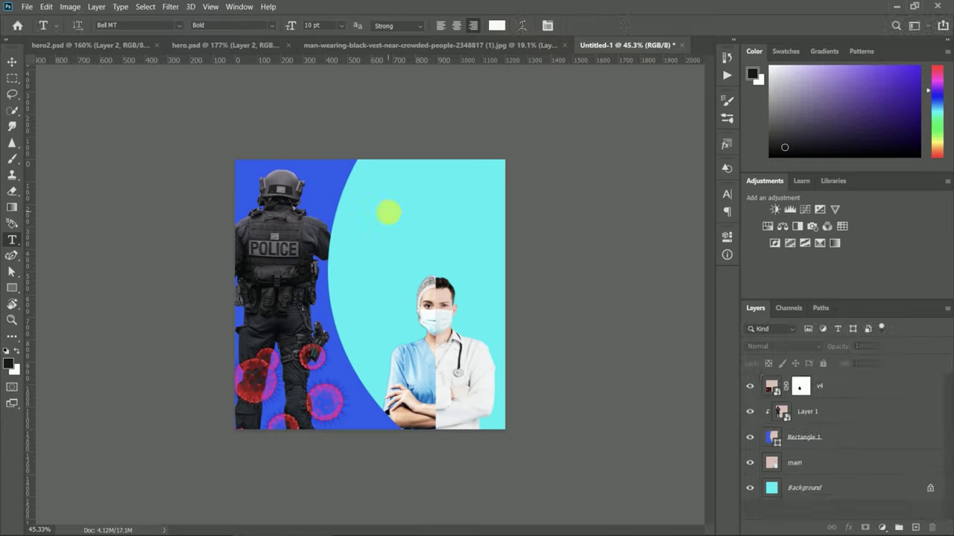
click(388, 214)
key(BackSpace)
text(The)
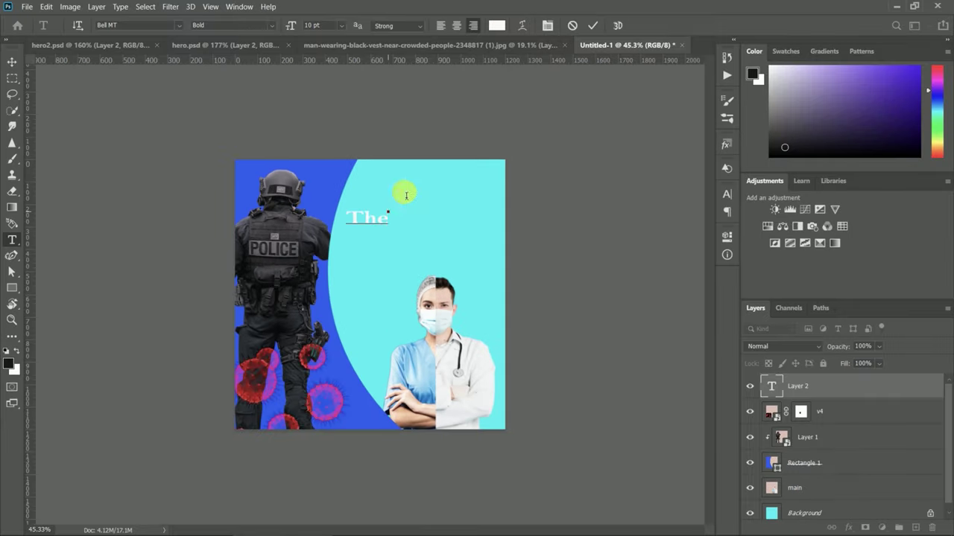
click(592, 25)
click(370, 256)
key(BackSpace)
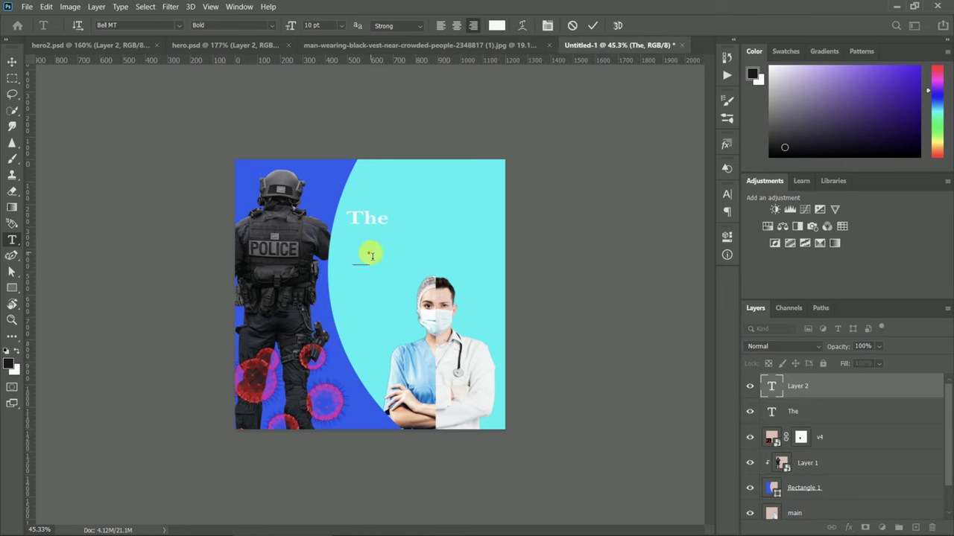
text(Real)
click(375, 286)
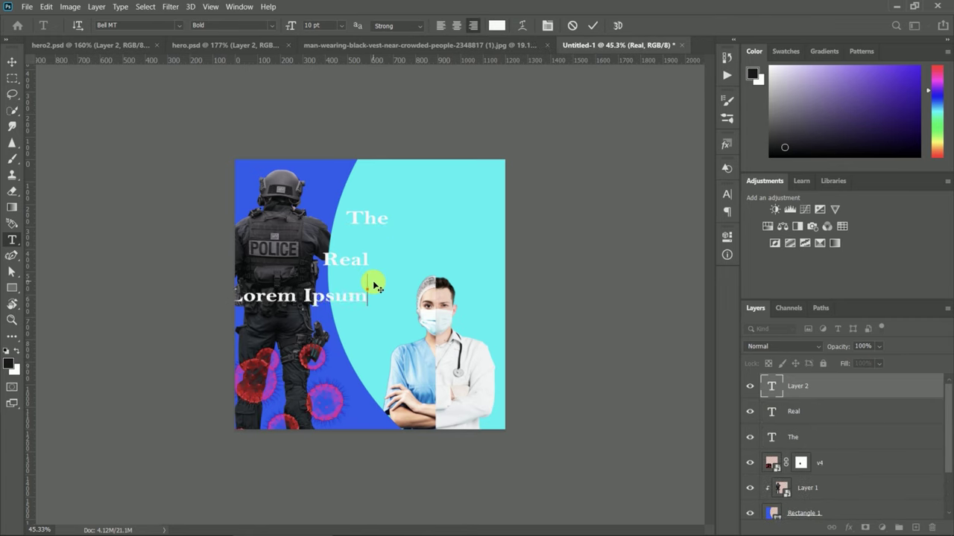
text(Life)
click(592, 25)
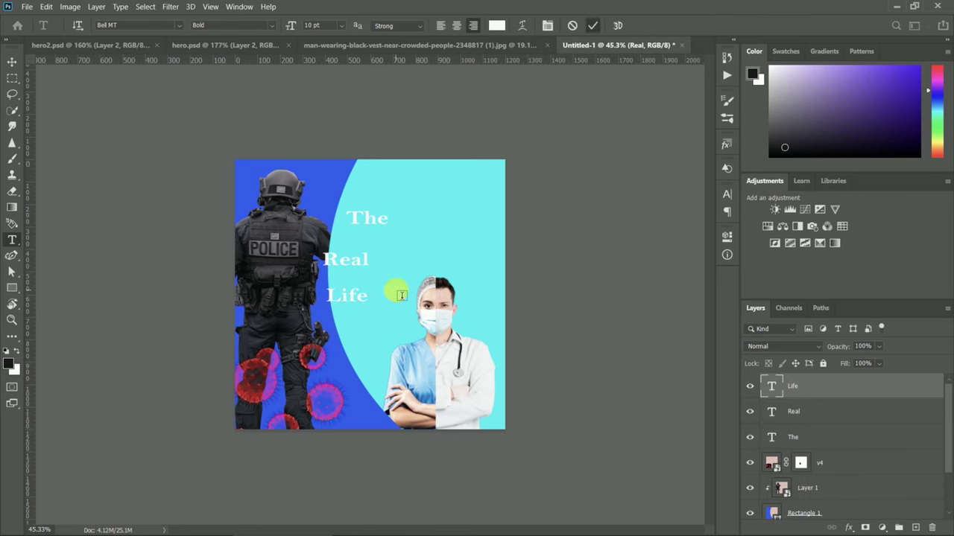
Step: Add 'heroes' beside 'Real' and move 'The' toward the poster's top
click(397, 295)
text(heroes)
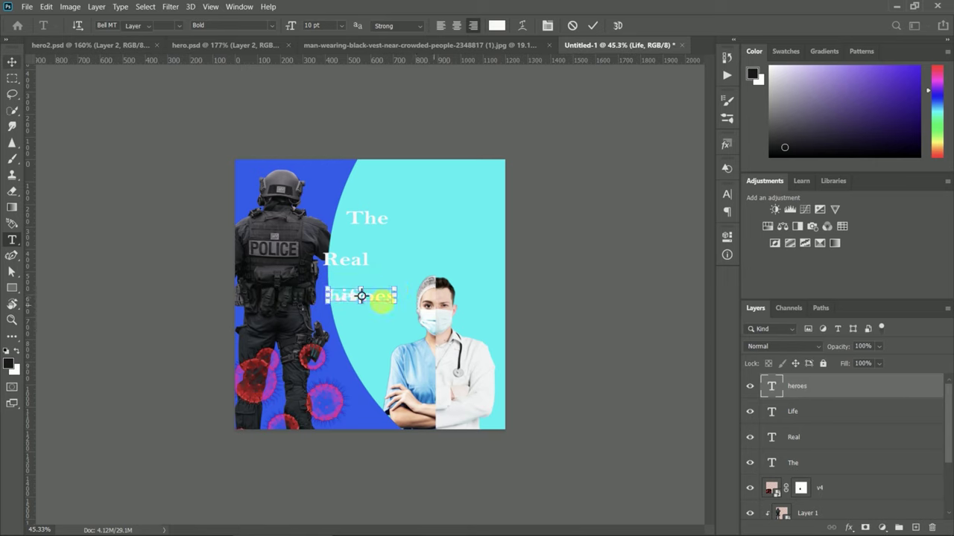
drag(379, 298, 410, 266)
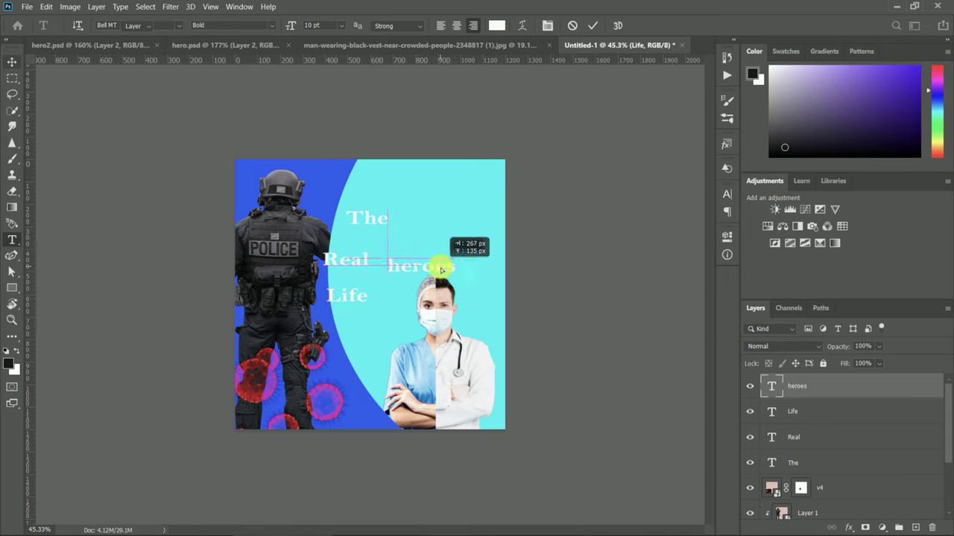
scroll(410, 266, up, 2)
mouse_move(365, 184)
mouse_down()
mouse_move(462, 153)
mouse_move(462, 139)
mouse_up()
drag(398, 59, 378, 147)
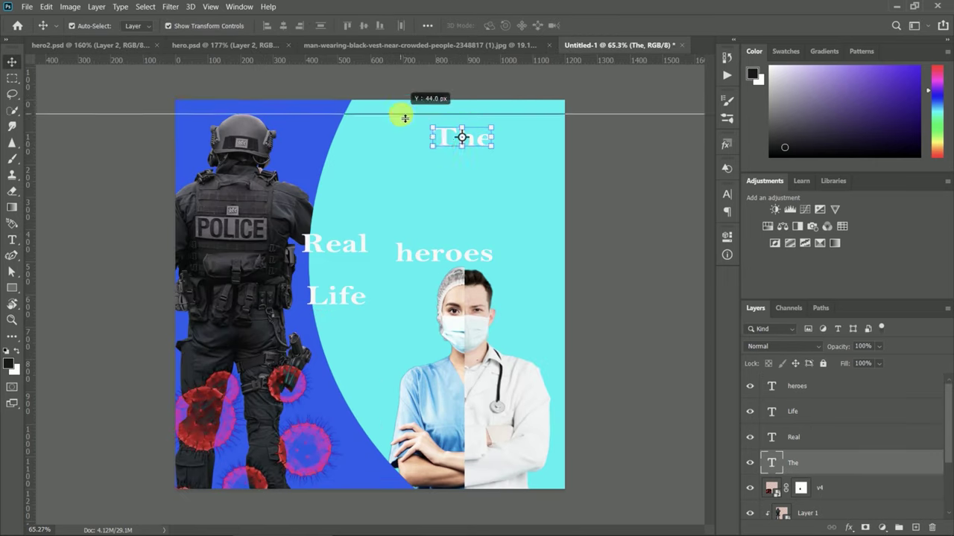
Step: Stack The, Real, Life and heroes at the top and align their horizontal centres
drag(444, 133, 444, 133)
drag(367, 245, 442, 154)
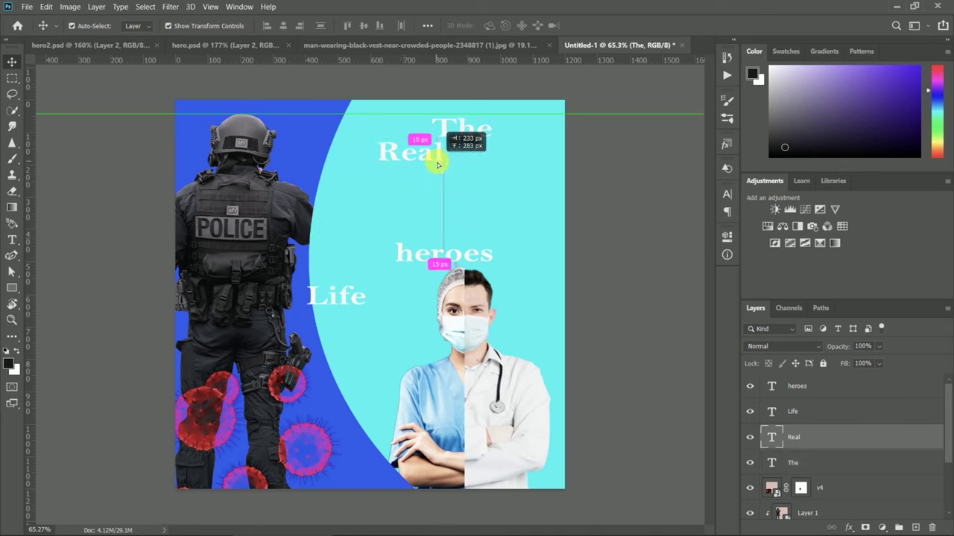
drag(349, 294, 497, 148)
drag(454, 260, 474, 189)
shift+click(829, 462)
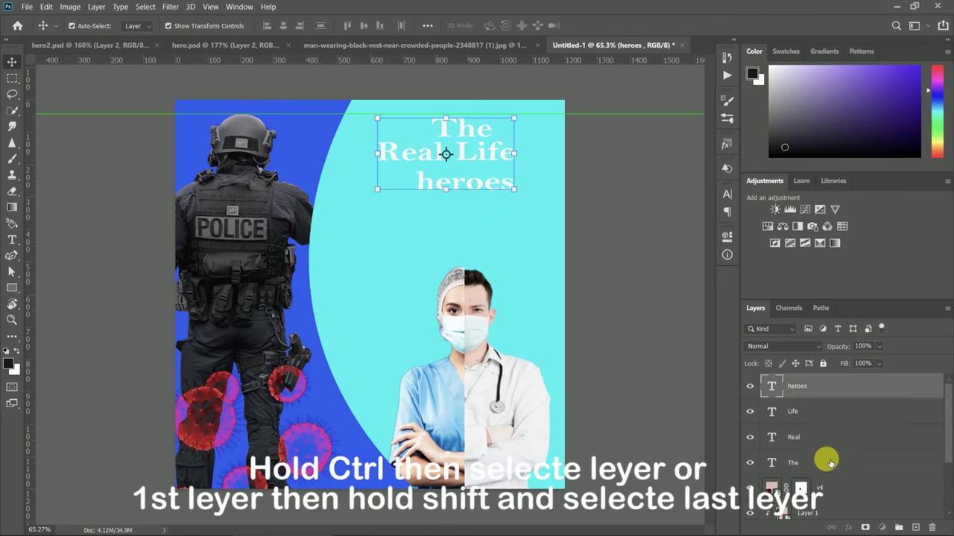
click(283, 28)
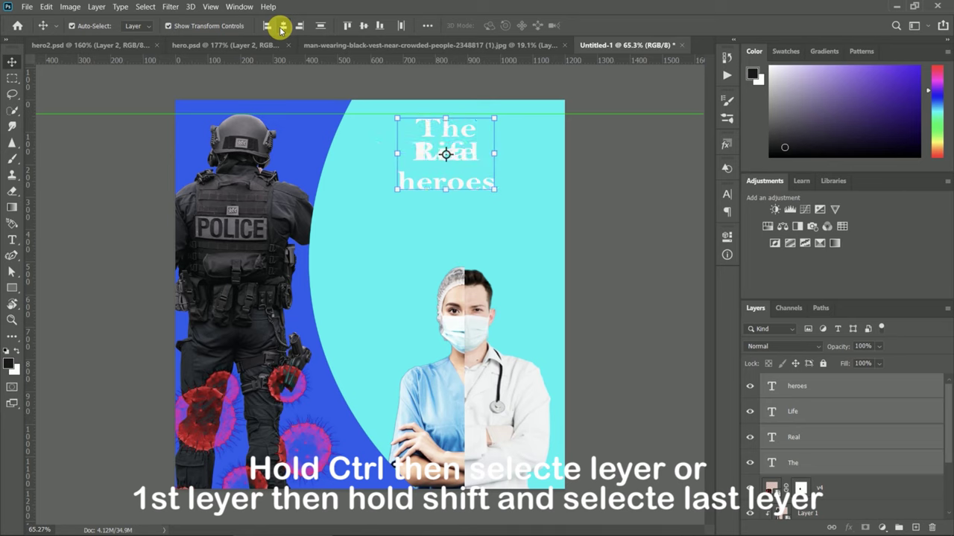
Step: Set 'Life' just right of 'Real' and drop the green virus png into the poster
click(591, 267)
drag(477, 170, 521, 160)
drag(437, 153, 374, 154)
drag(523, 154, 484, 153)
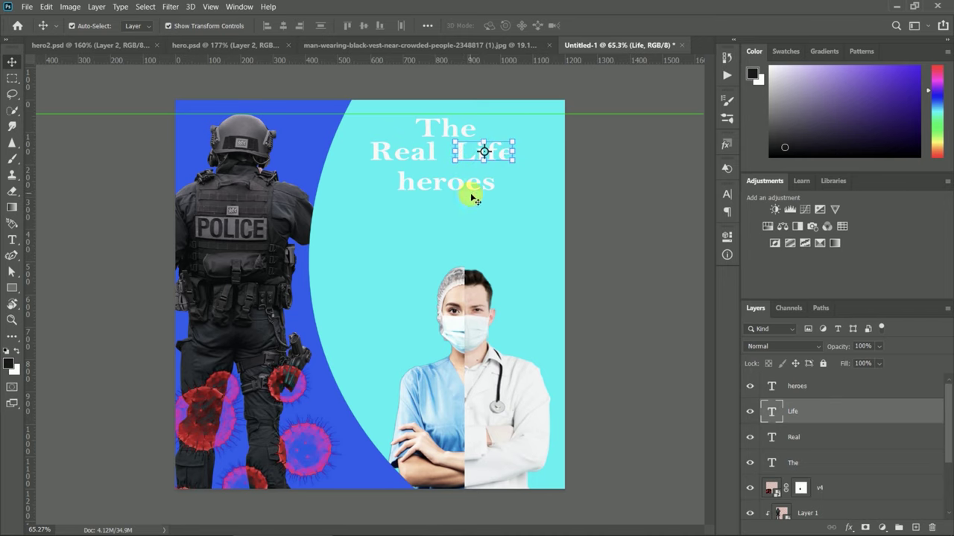
click(228, 531)
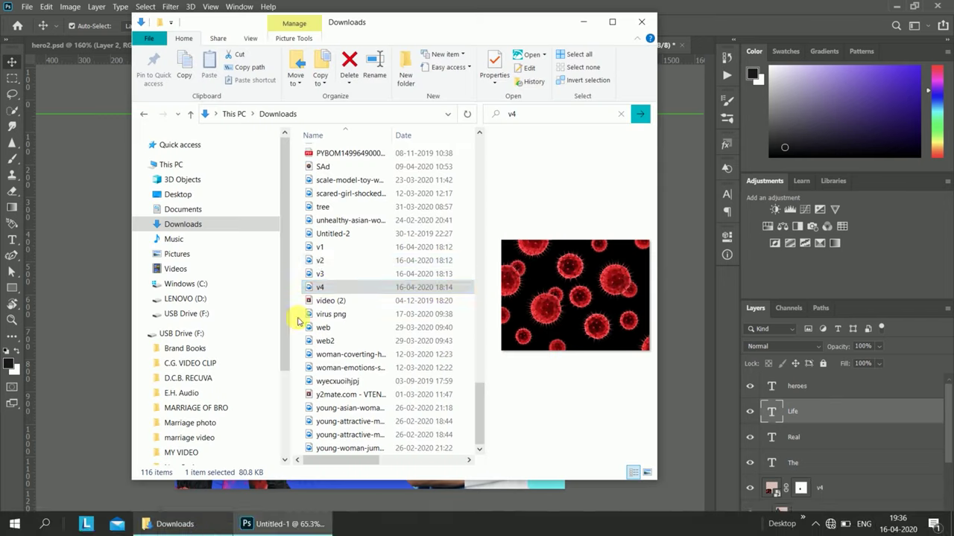
drag(241, 273, 725, 326)
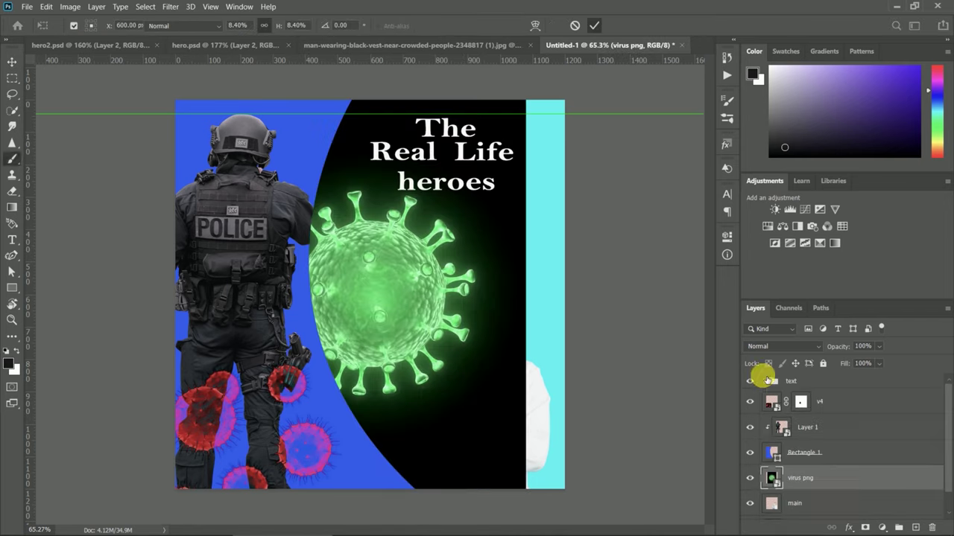
Step: Shrink the green virus png to about 3.44% and set it beside 'heroes'
double_click(395, 314)
drag(395, 315, 511, 230)
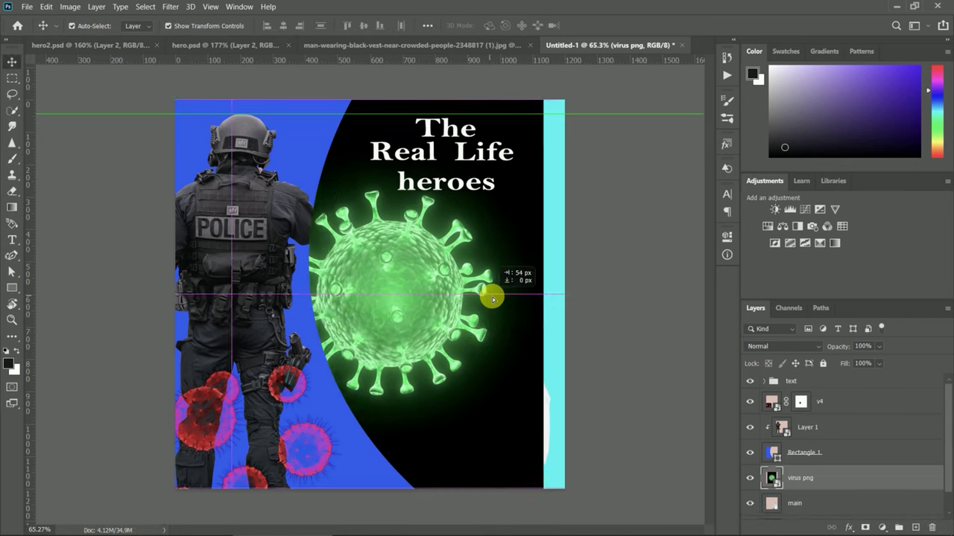
key(ctrl+t)
drag(623, 82, 445, 312)
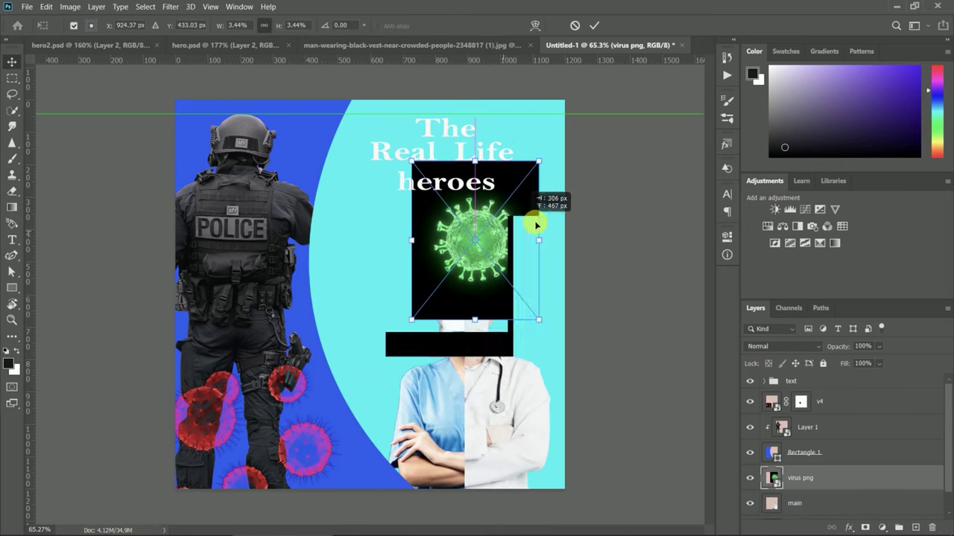
drag(505, 234, 548, 224)
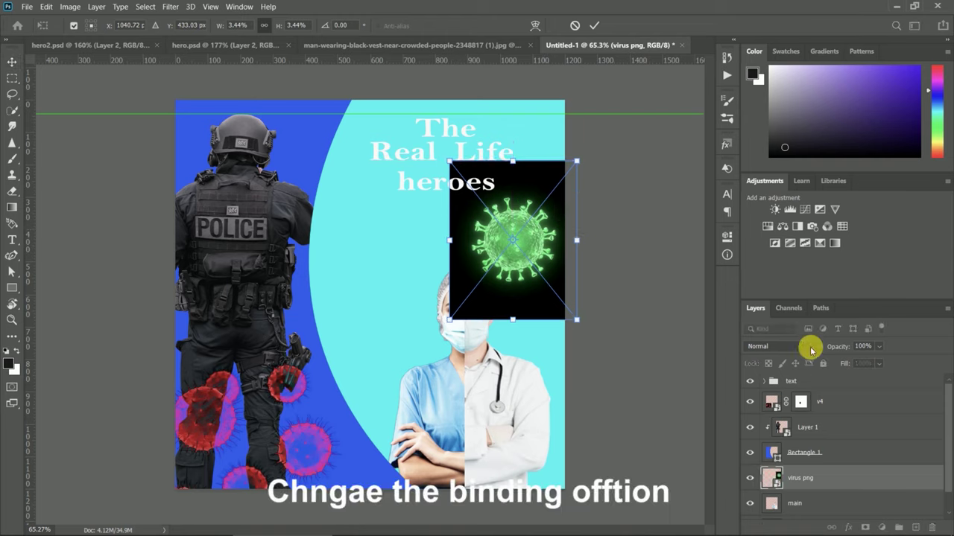
scroll(846, 388, down, 1)
drag(844, 305, 848, 245)
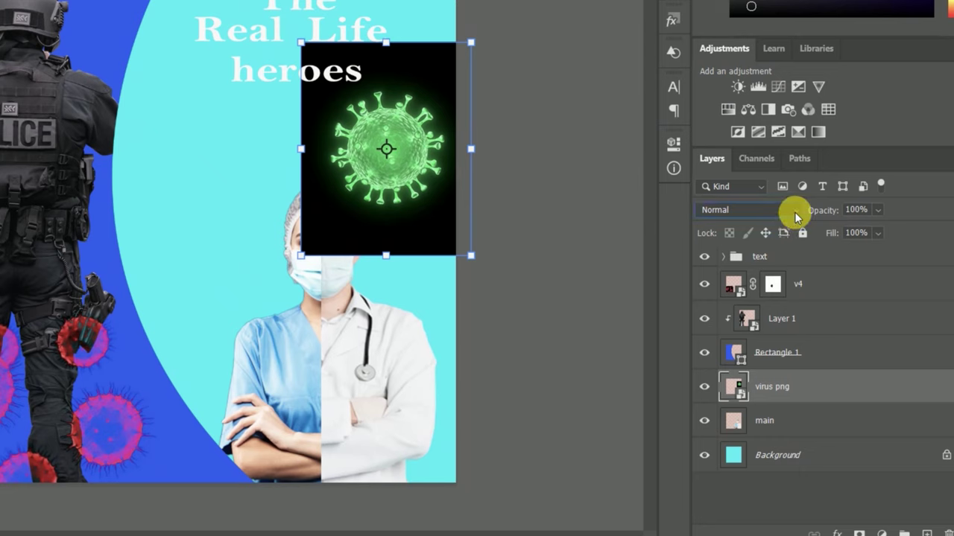
click(794, 211)
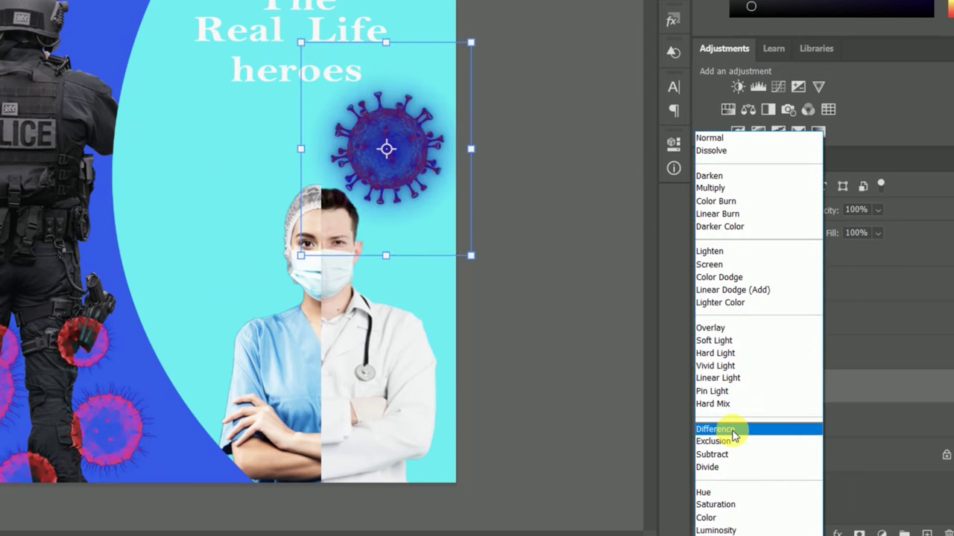
Step: Blend the virus png in Difference mode and move it to the bottom-right corner
click(733, 436)
drag(400, 153, 426, 451)
mouse_move(543, 466)
mouse_down()
mouse_move(542, 486)
mouse_move(538, 471)
mouse_move(427, 470)
mouse_up()
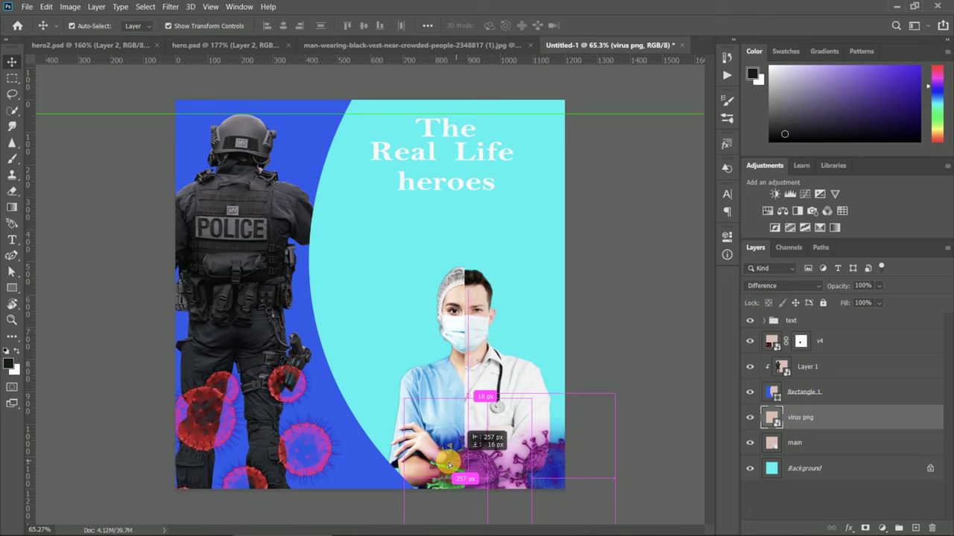
Step: Duplicate the virus png and move the original up to the poster's right edge
drag(428, 470, 438, 470)
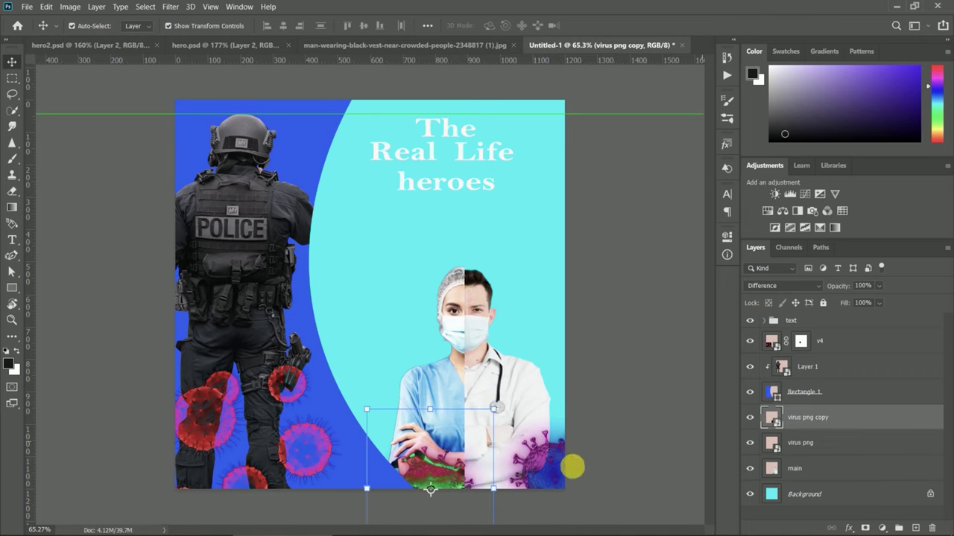
mouse_move(790, 441)
mouse_down()
mouse_move(779, 341)
mouse_move(775, 441)
mouse_up()
key(alt+bracketleft)
key(ctrl+t)
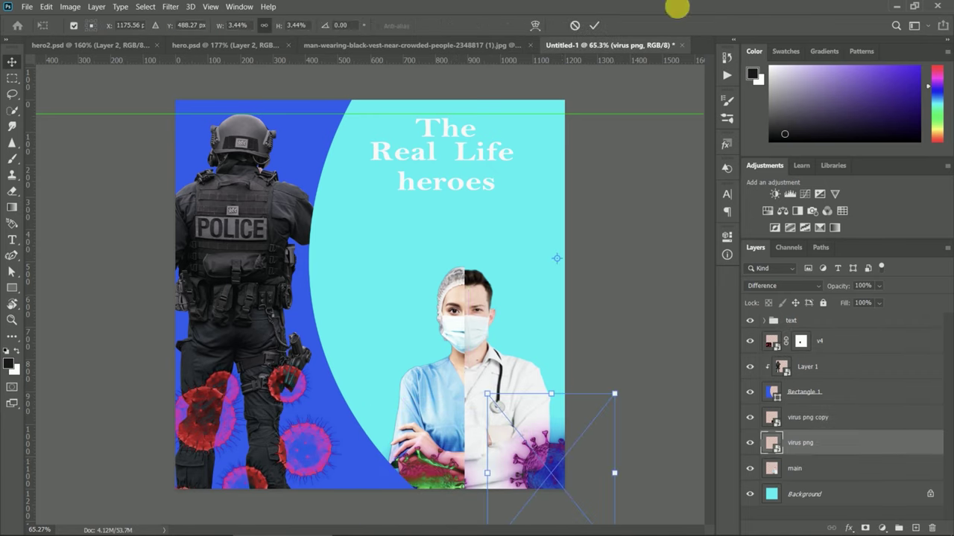
drag(582, 449, 591, 375)
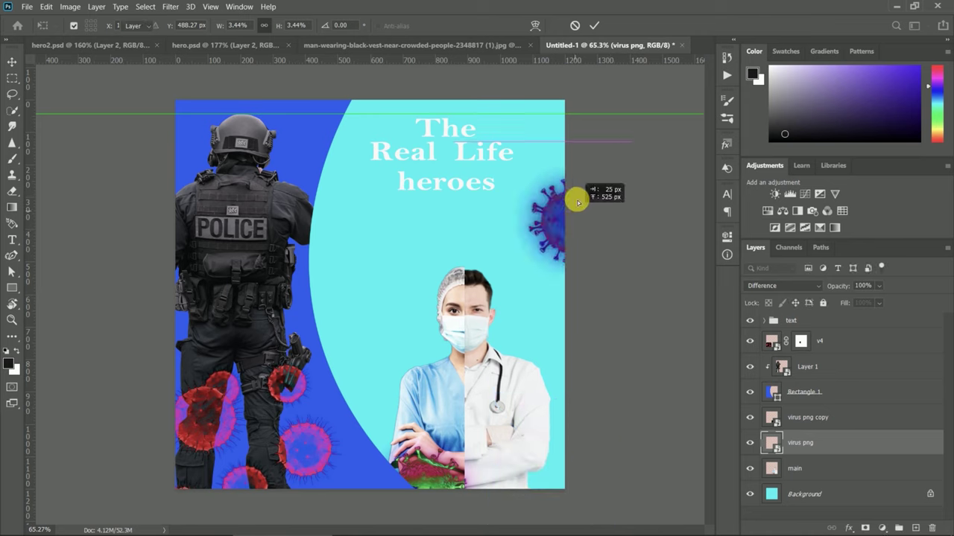
click(576, 468)
Step: Lock Rectangle 1 and the text group, then reselect the virus png layer
click(826, 393)
click(822, 302)
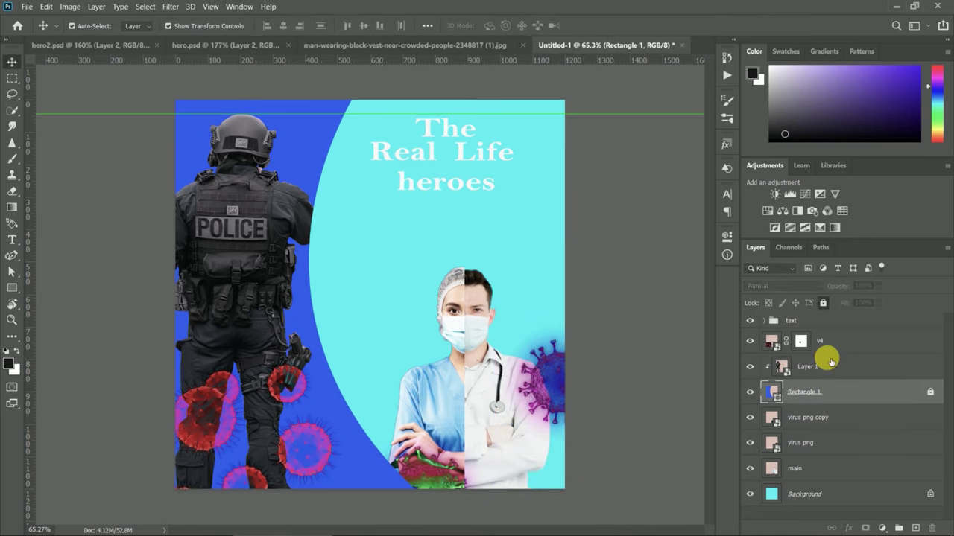
click(820, 321)
click(823, 303)
click(555, 376)
Step: Place a smaller virus copy near the right edge and reorder virus png copy 2
mouse_move(555, 377)
mouse_down()
mouse_move(558, 422)
mouse_move(531, 447)
mouse_move(566, 380)
mouse_up()
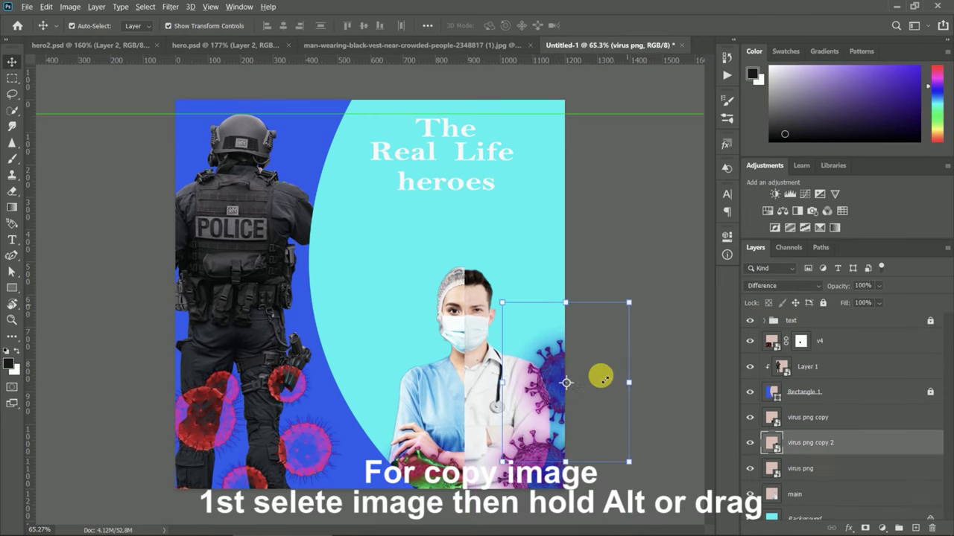
drag(629, 303, 581, 364)
drag(550, 417, 570, 377)
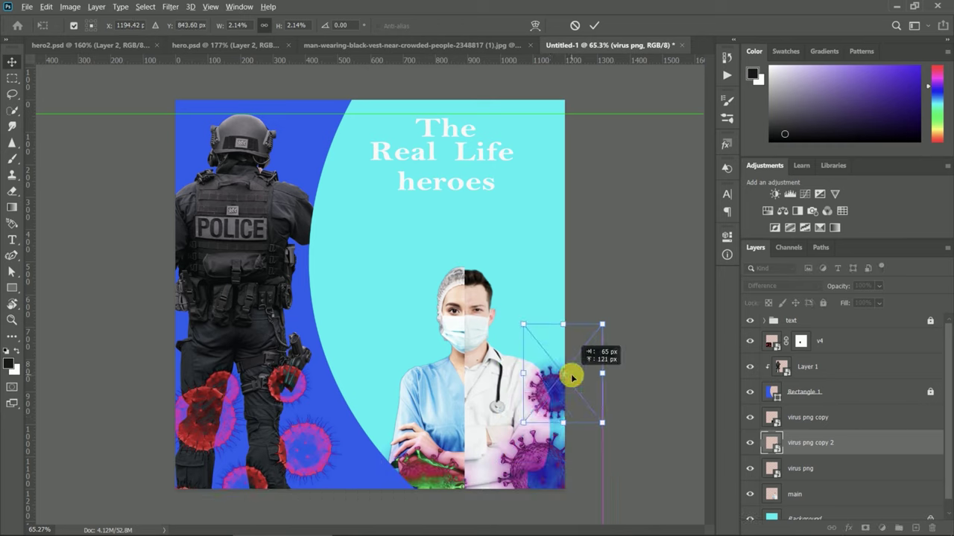
click(757, 442)
drag(773, 504, 775, 507)
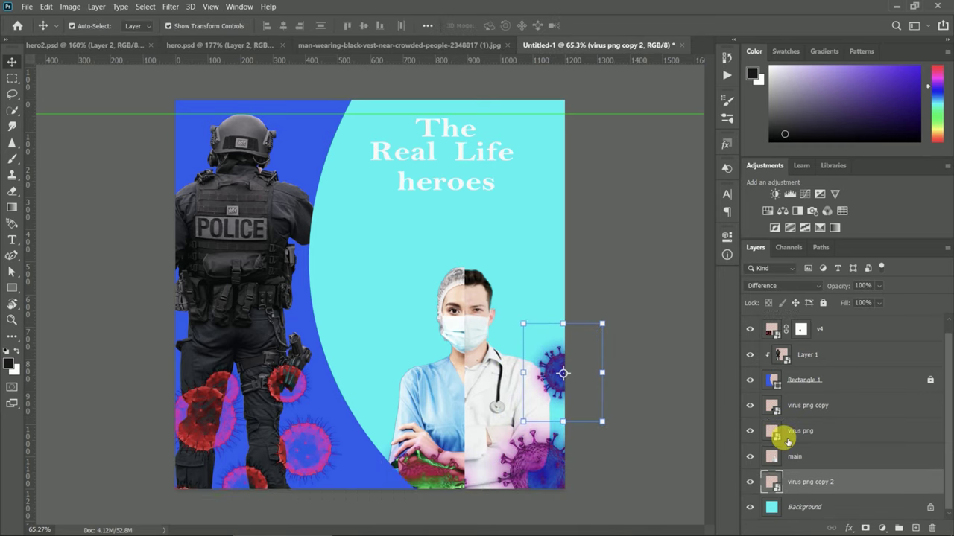
drag(549, 472, 560, 471)
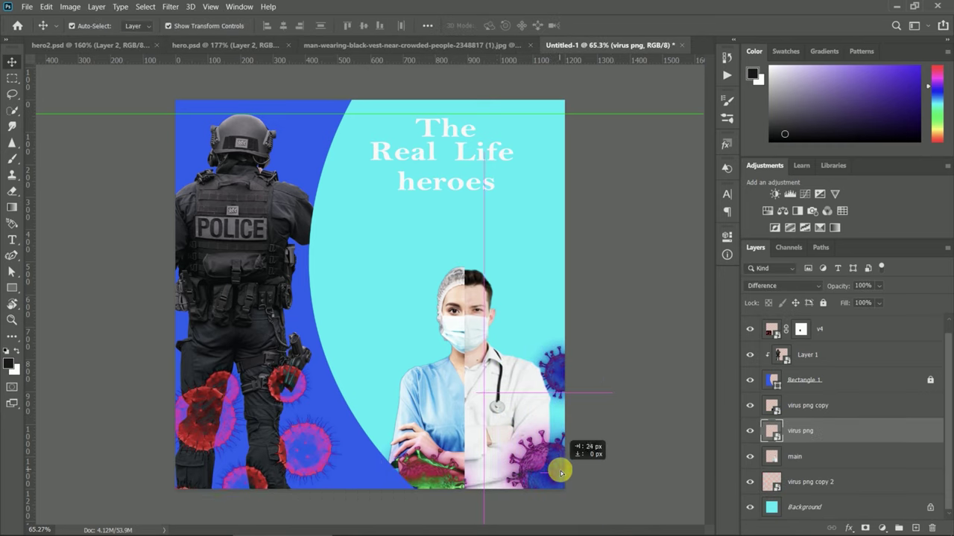
click(694, 376)
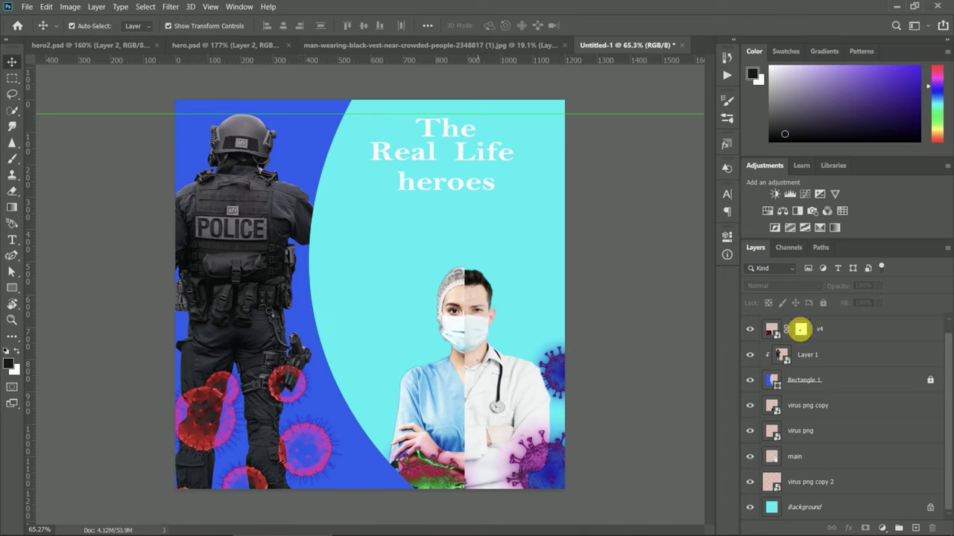
click(300, 319)
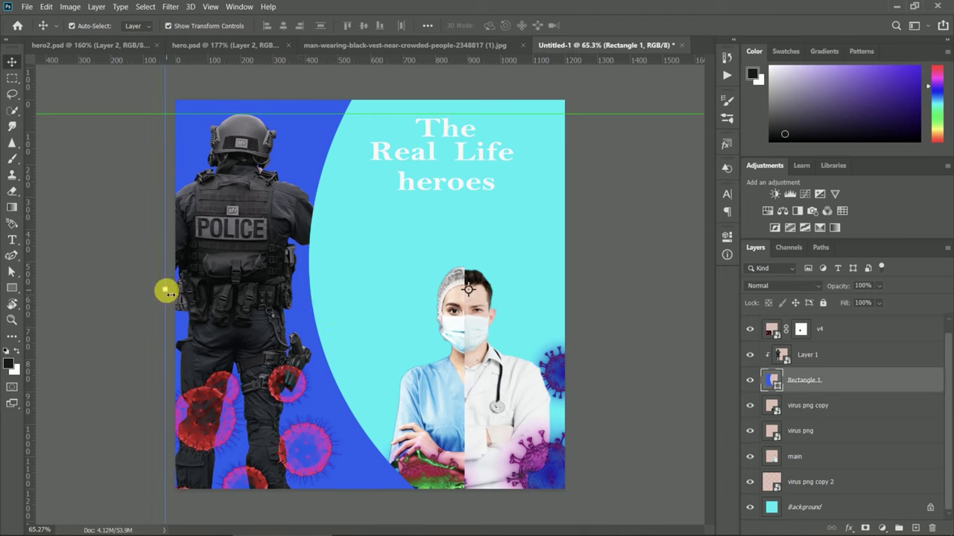
Step: Stretch Rectangle 1 to 116.25% width, shift its curve right and lower, and commit
drag(166, 287, 90, 288)
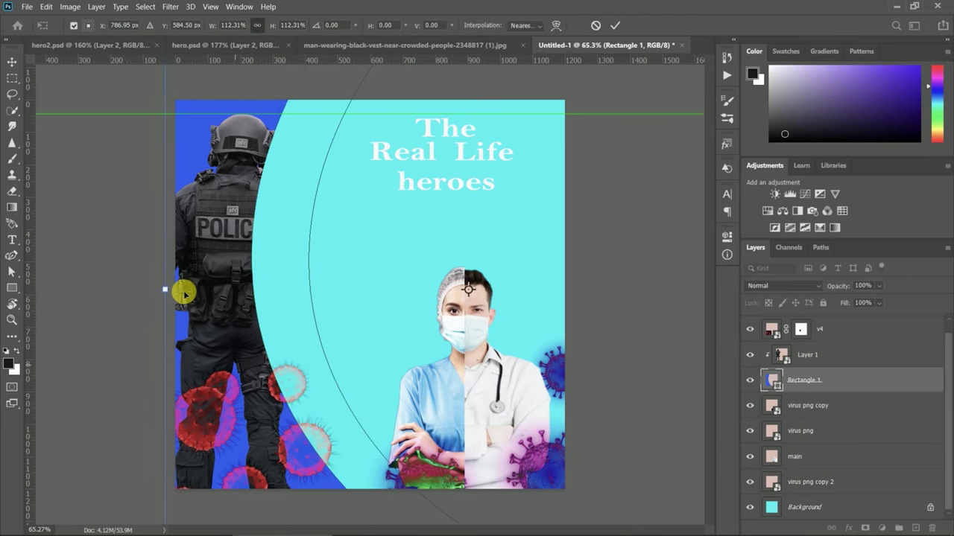
key(ctrl+z)
drag(165, 289, 66, 289)
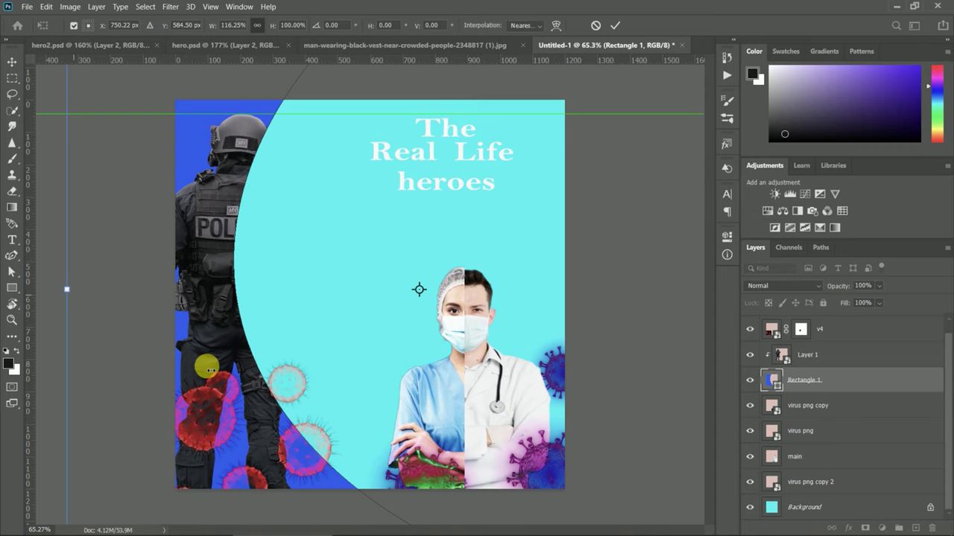
drag(321, 484, 393, 484)
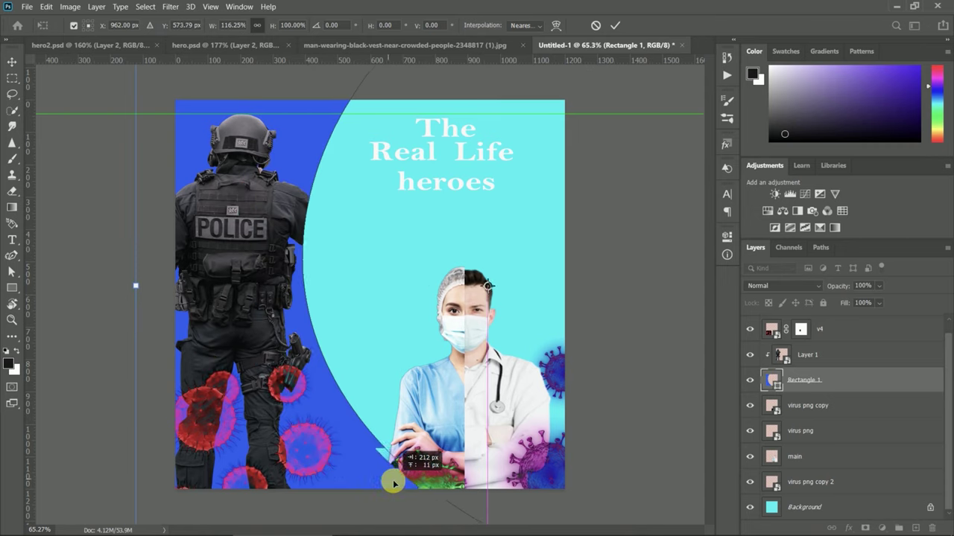
drag(394, 485, 393, 492)
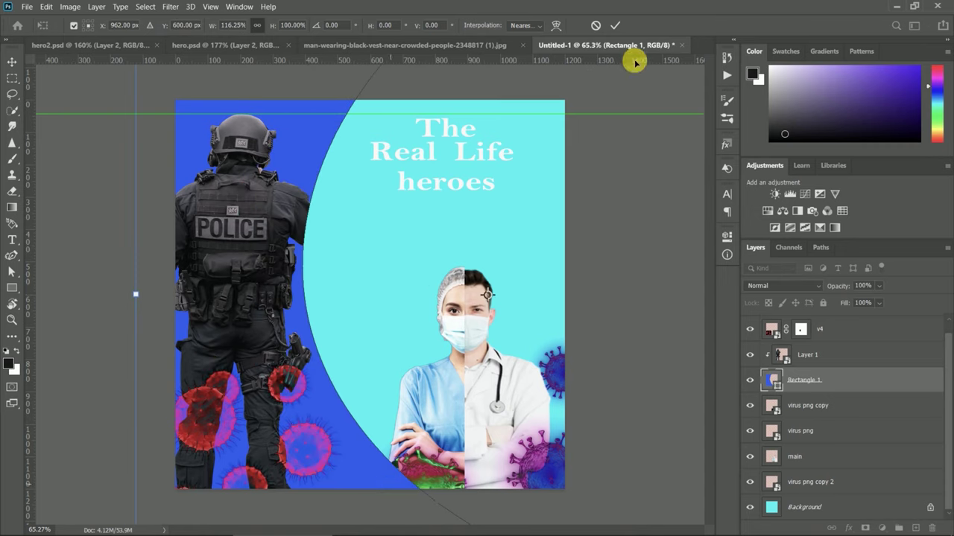
click(617, 26)
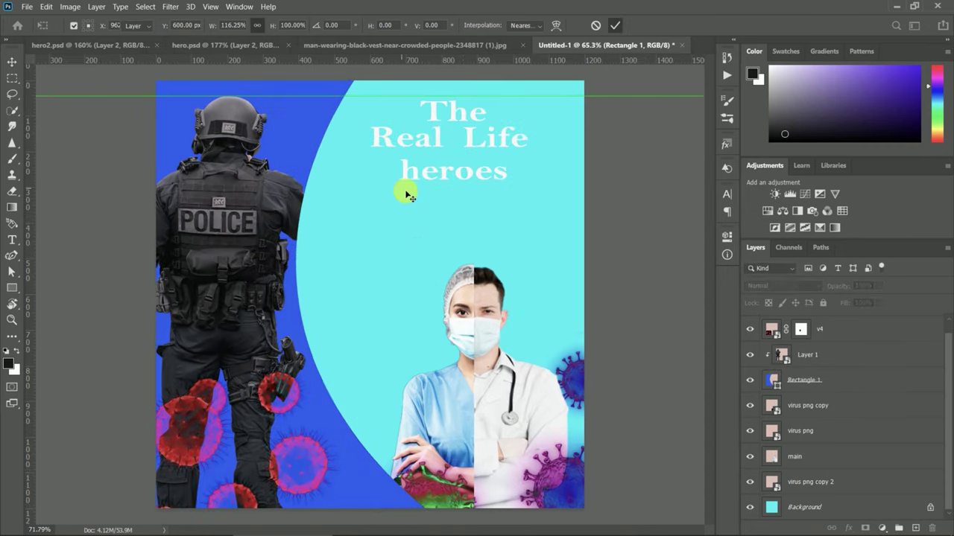
key(ctrl+0)
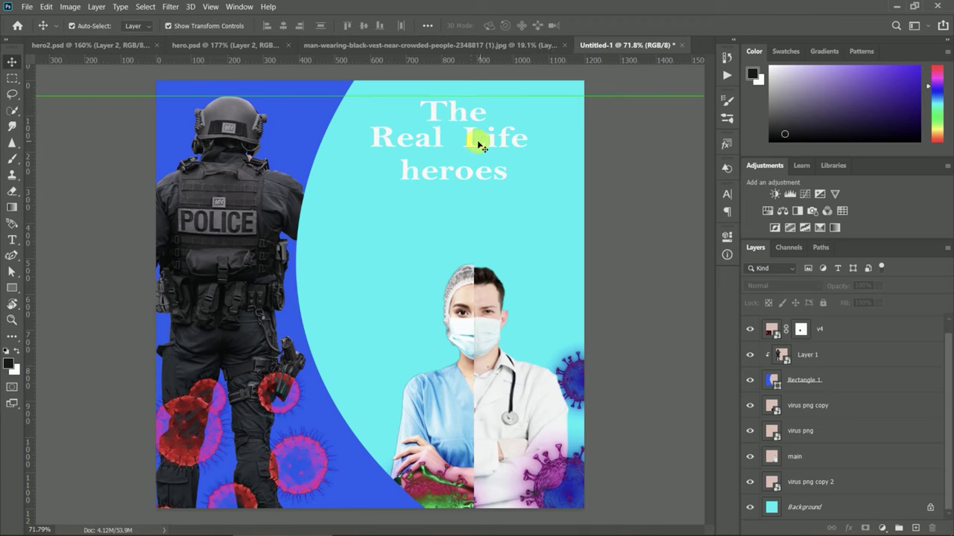
click(787, 377)
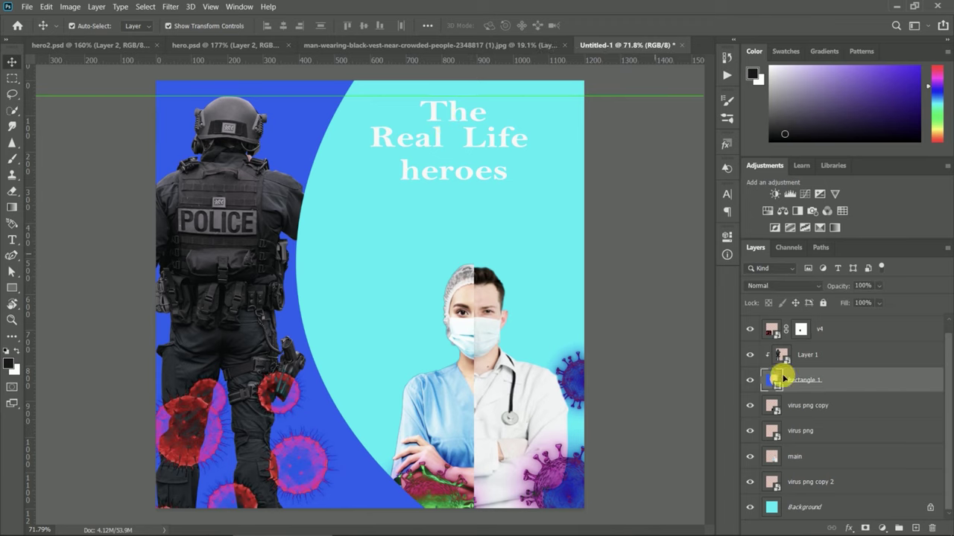
Step: Lock the Rectangle 1 layer, then expand and unlock the text group
click(841, 378)
click(823, 303)
scroll(801, 369, up, 1)
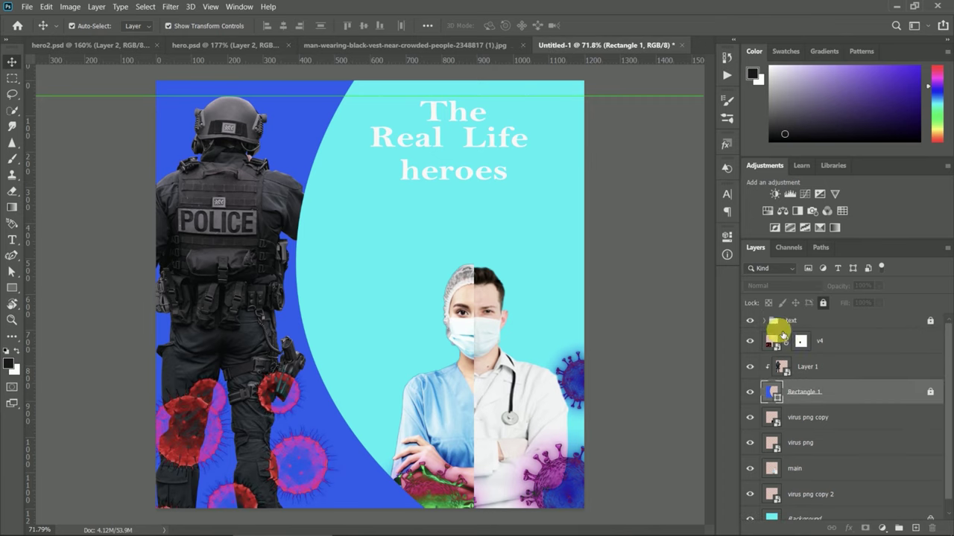
click(768, 322)
click(928, 324)
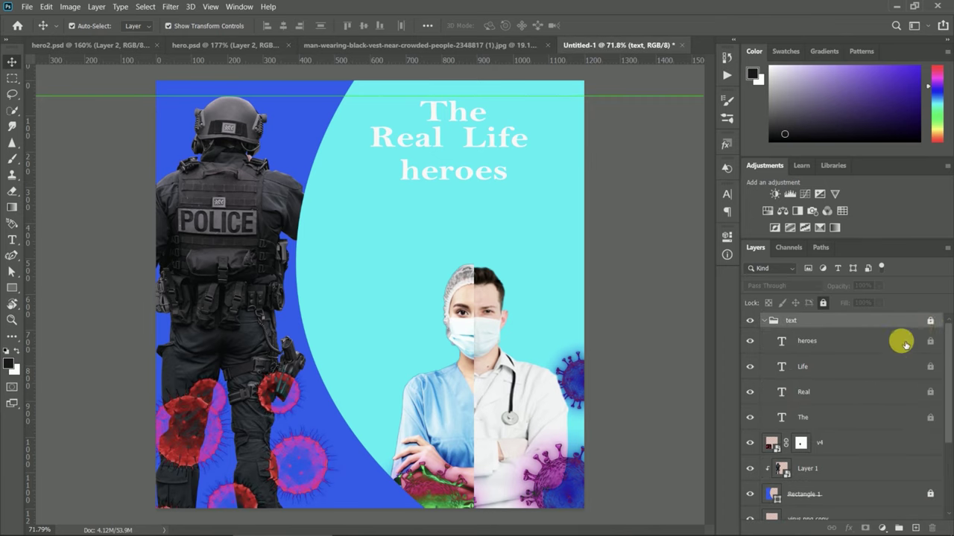
click(930, 323)
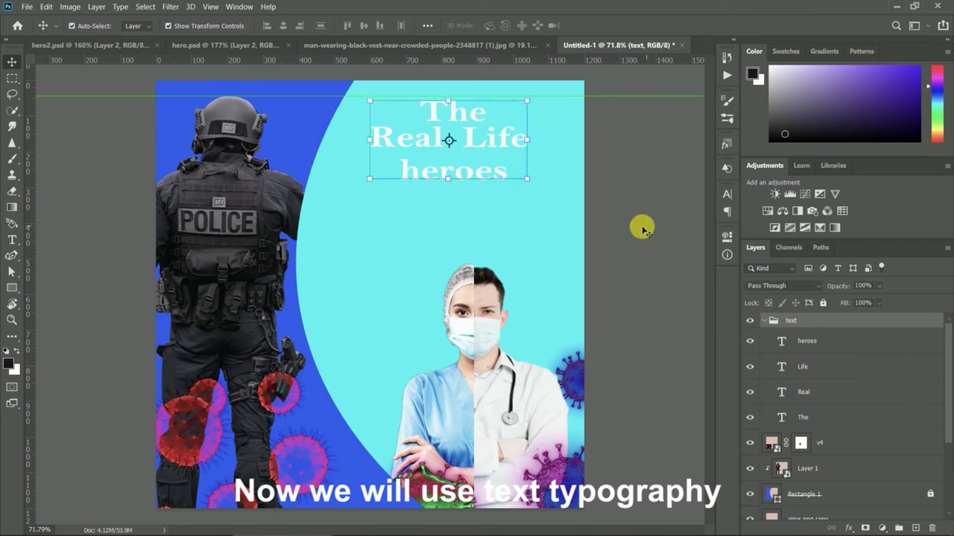
Step: Capitalise 'heroes' to 'Heroes' and move it lower beneath 'Real Life'
double_click(431, 179)
click(419, 177)
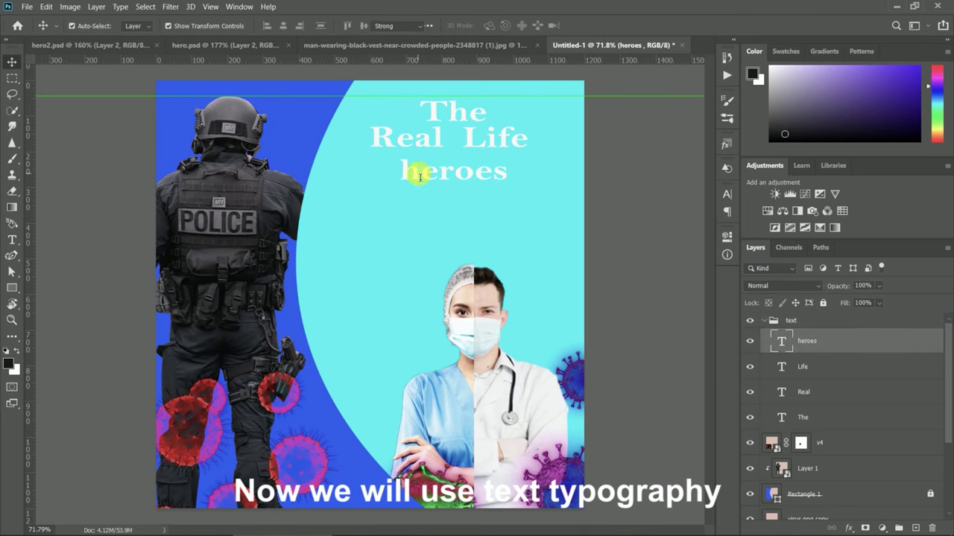
key(BackSpace)
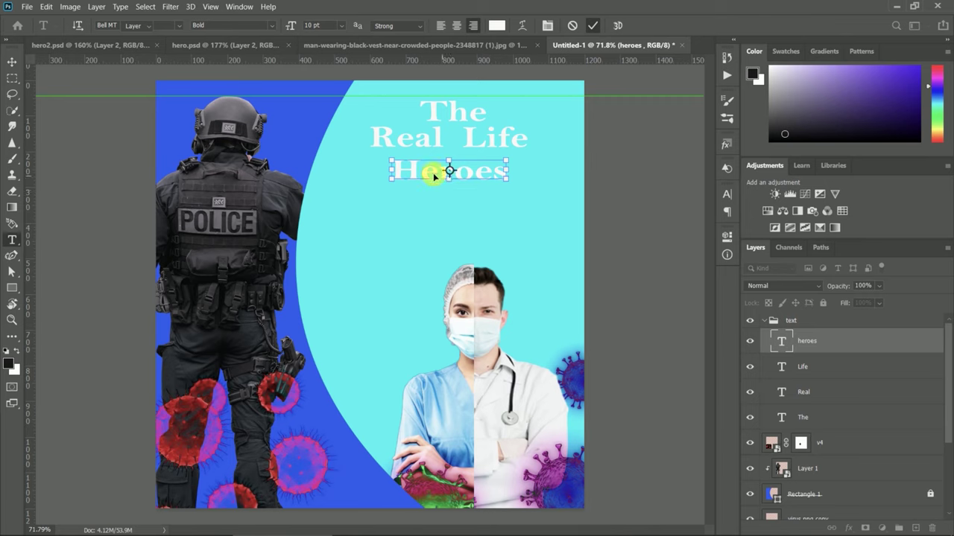
key(ctrl+Return)
key(v)
drag(436, 173, 439, 213)
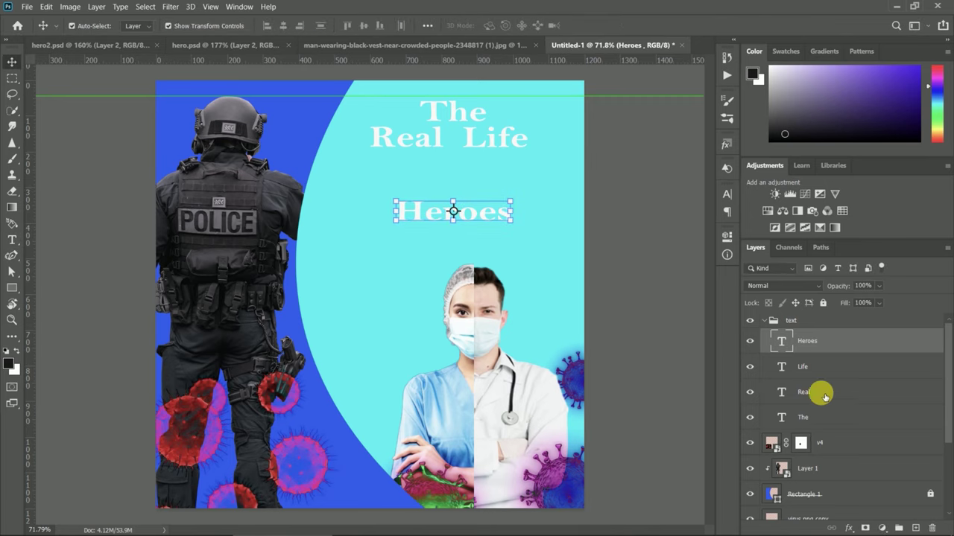
Step: Lower Real and Life, then scale The to about double size and centre it
drag(485, 155, 487, 197)
mouse_move(398, 149)
mouse_down()
mouse_move(401, 190)
mouse_move(427, 147)
mouse_move(433, 191)
mouse_up()
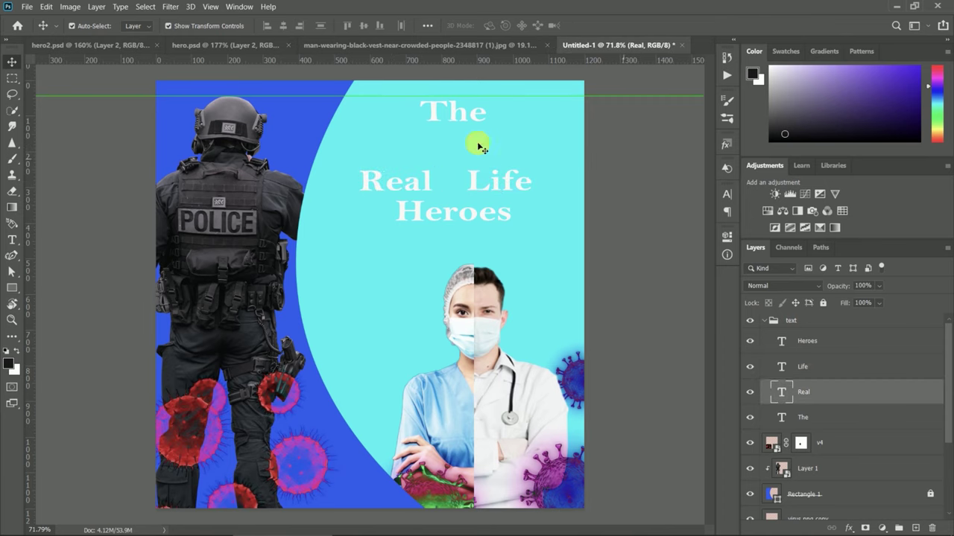
click(458, 111)
drag(516, 143, 536, 155)
drag(468, 119, 377, 90)
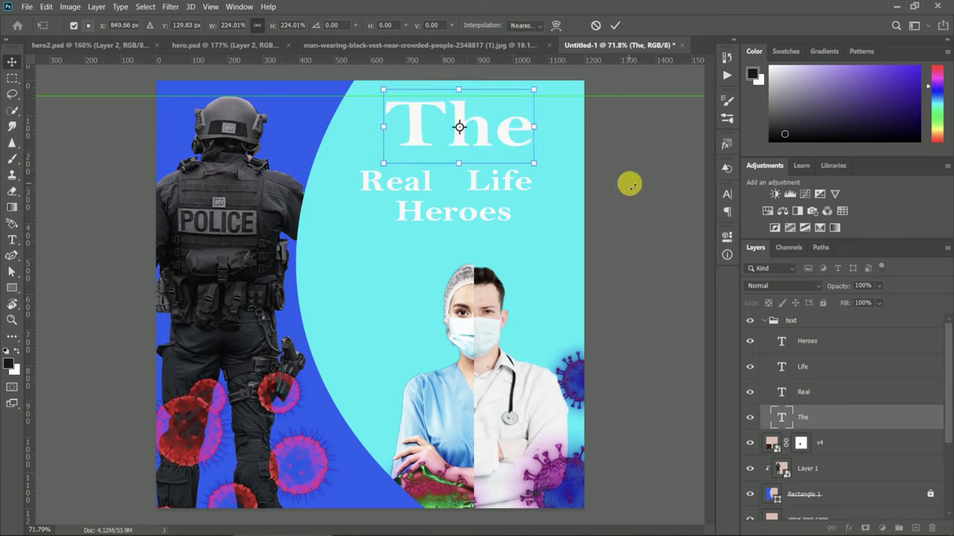
click(615, 26)
drag(517, 138, 505, 140)
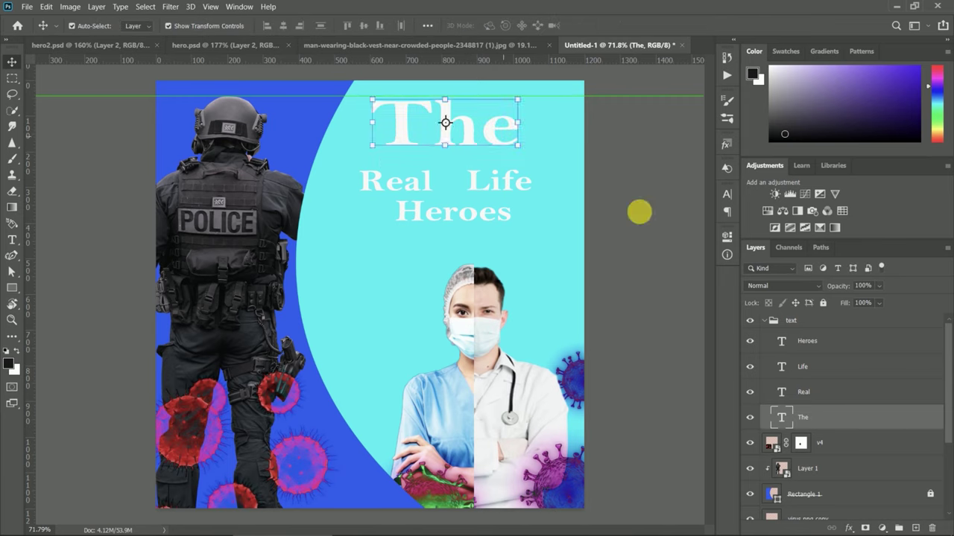
Step: Shift Life up and left, and scale Heroes up so the whole word shows
drag(496, 187, 451, 172)
click(480, 220)
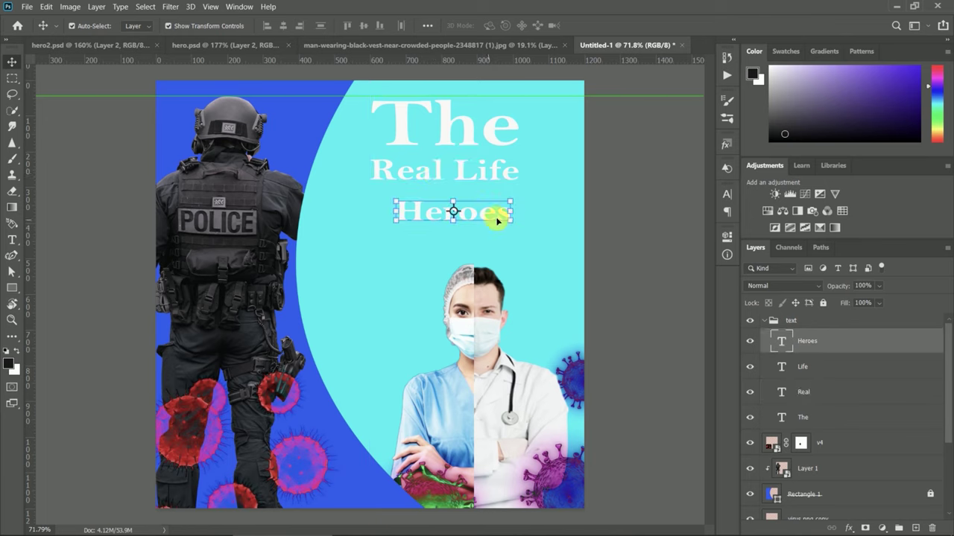
key(ctrl+t)
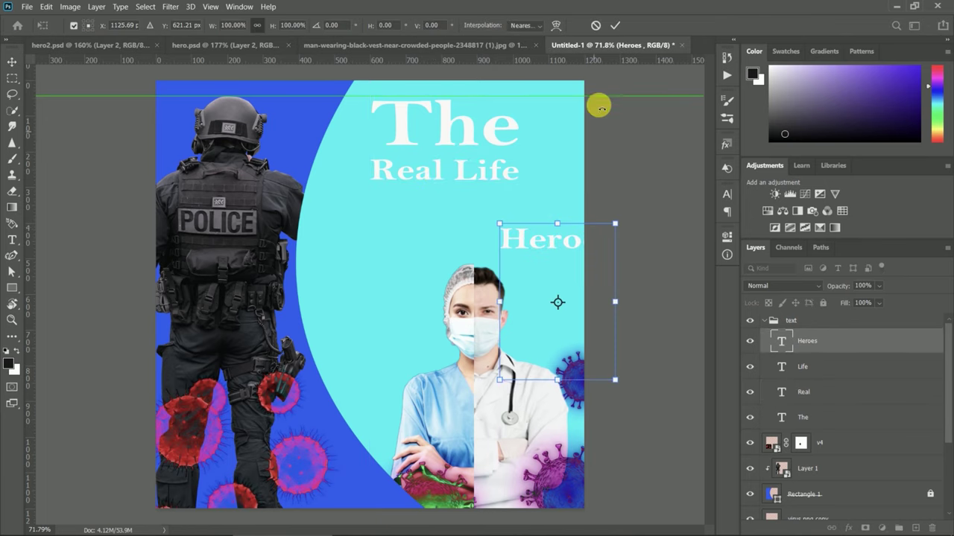
drag(520, 239, 451, 223)
mouse_move(544, 365)
mouse_down()
mouse_move(640, 401)
mouse_move(504, 243)
mouse_up()
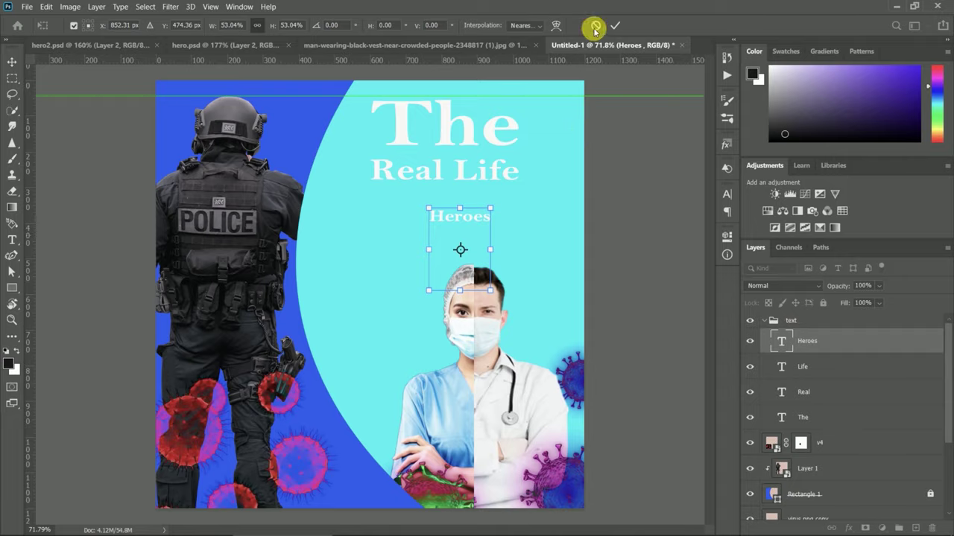
key(Return)
Step: Enlarge Heroes to about double size and set it beneath Real Life
scroll(492, 216, up, 3)
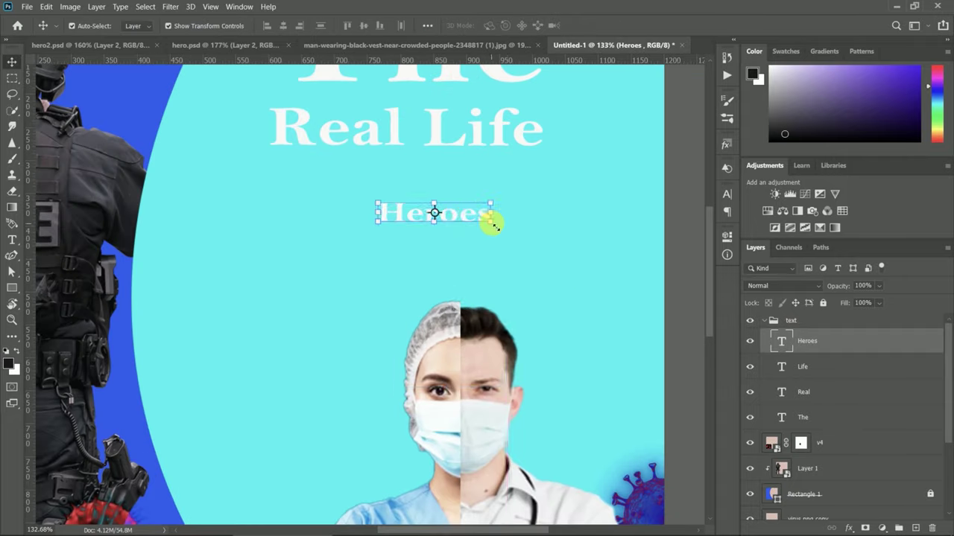
key(ctrl+t)
scroll(470, 245, down, 3)
drag(558, 283, 706, 363)
scroll(571, 170, down, 1)
click(615, 25)
scroll(533, 205, up, 3)
scroll(534, 206, up, 2)
mouse_move(539, 260)
mouse_down()
mouse_move(432, 255)
mouse_move(443, 277)
mouse_up()
ctrl+click(858, 347)
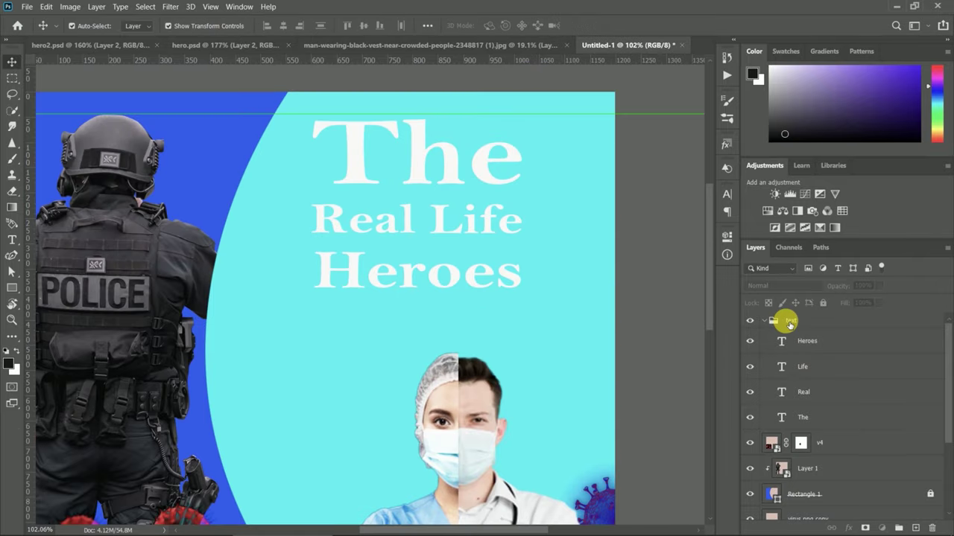
Step: Give the title text group Bell MT Bold and a black text colour
click(784, 322)
click(727, 194)
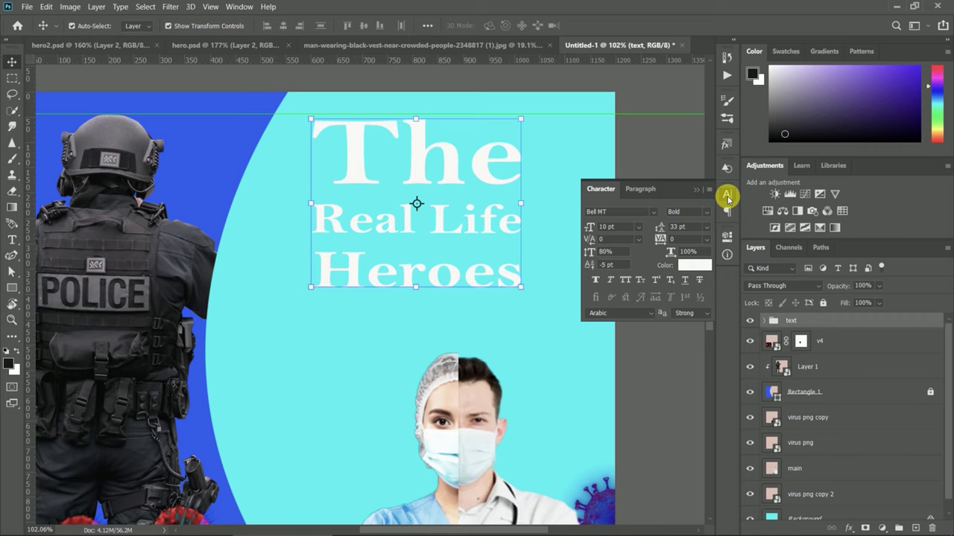
click(648, 212)
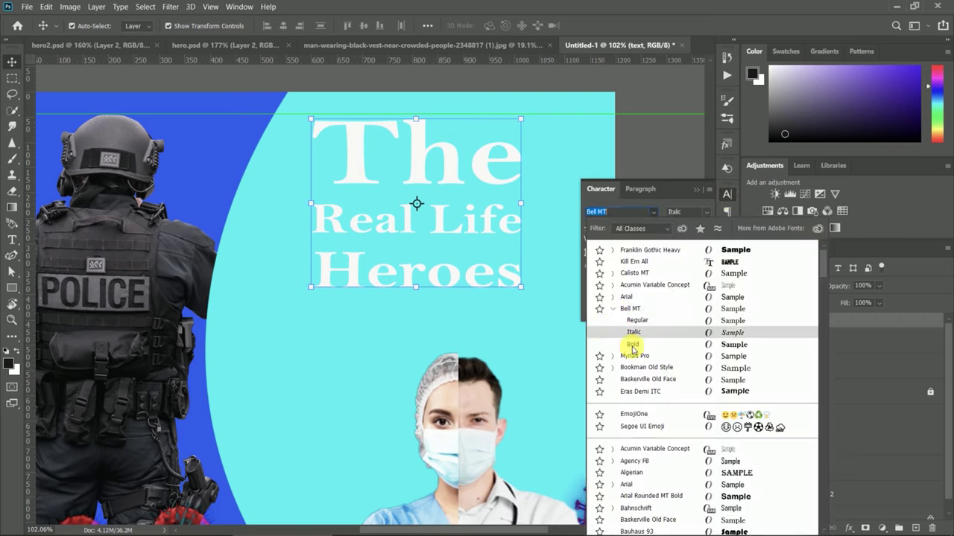
click(630, 345)
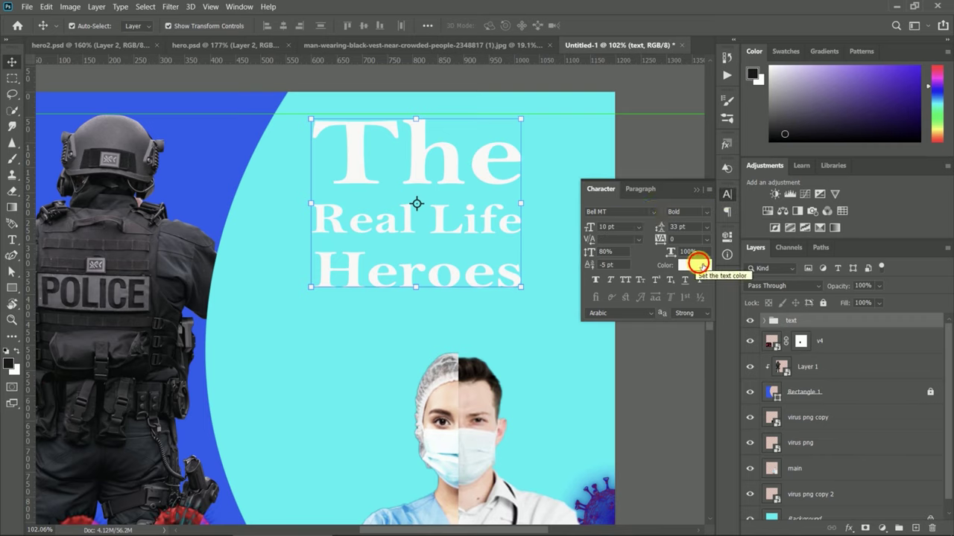
click(693, 265)
click(751, 214)
click(882, 53)
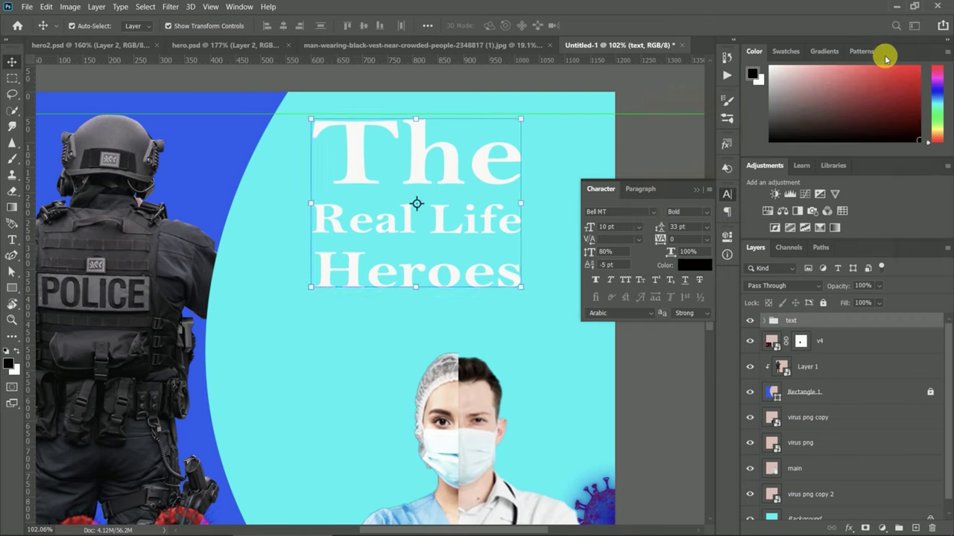
click(695, 189)
click(677, 262)
Step: Select all four title word layers and apply black to each word
click(773, 320)
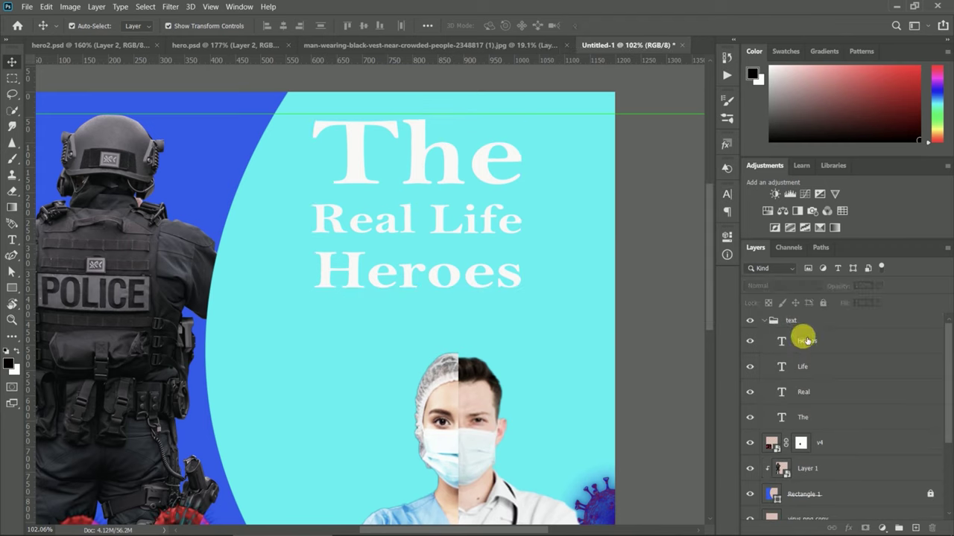
click(810, 342)
shift+click(804, 417)
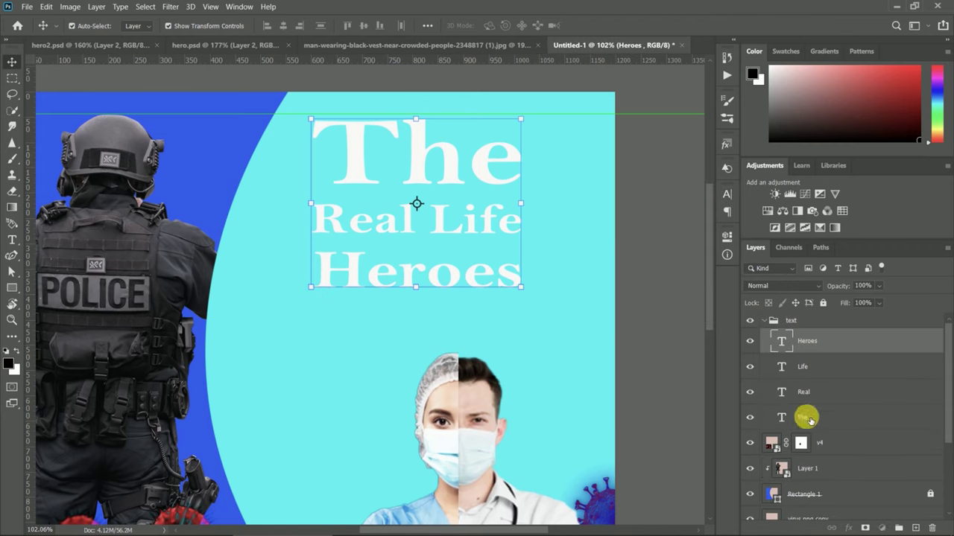
click(728, 199)
click(694, 268)
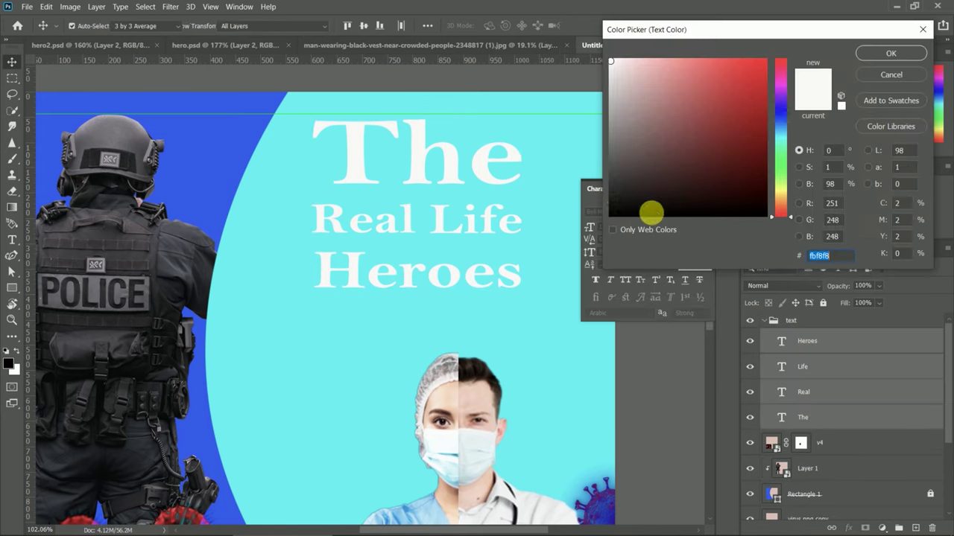
click(891, 53)
scroll(447, 270, down, 5)
scroll(522, 245, up, 2)
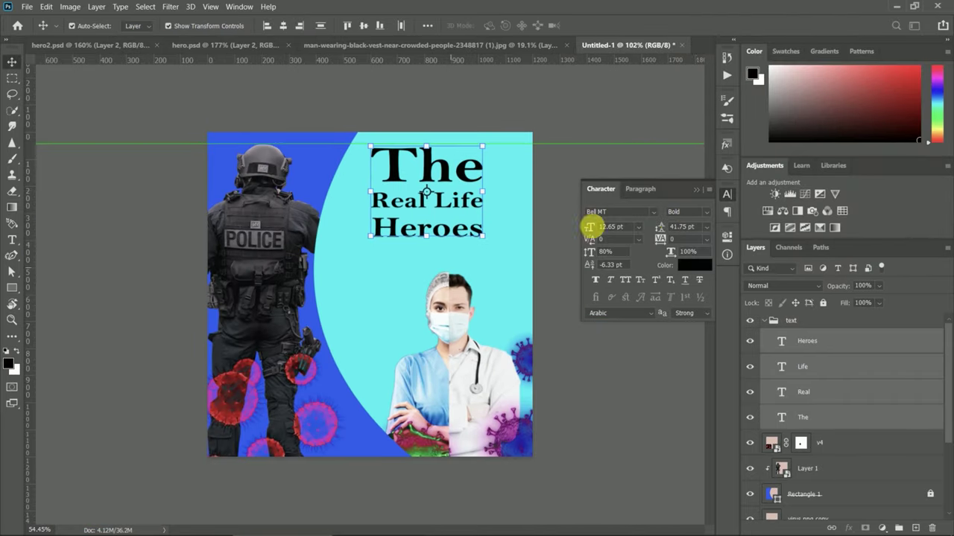
Step: Nudge Life up beside Real; an accidental Heroes enlargement is undone
click(459, 208)
drag(462, 209, 456, 202)
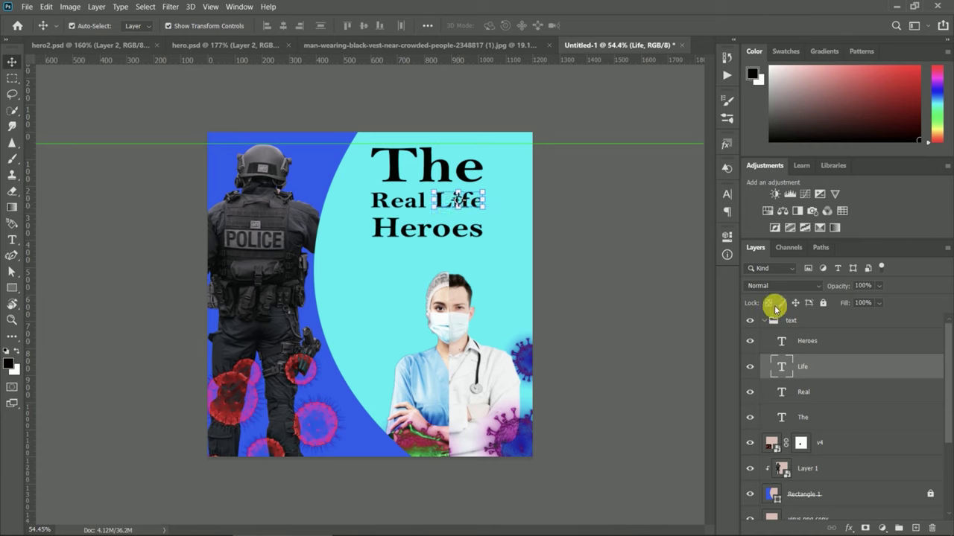
click(462, 235)
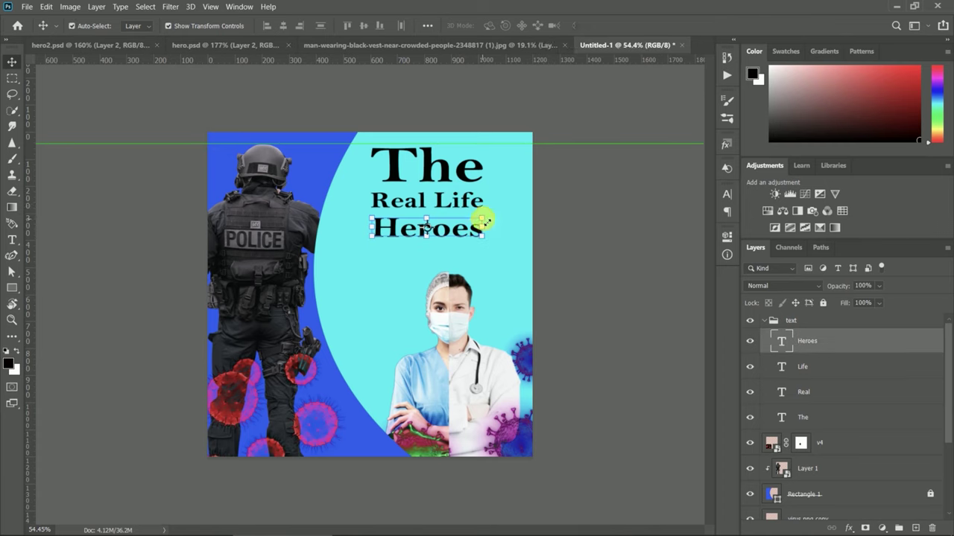
key(ctrl+t)
drag(482, 219, 579, 155)
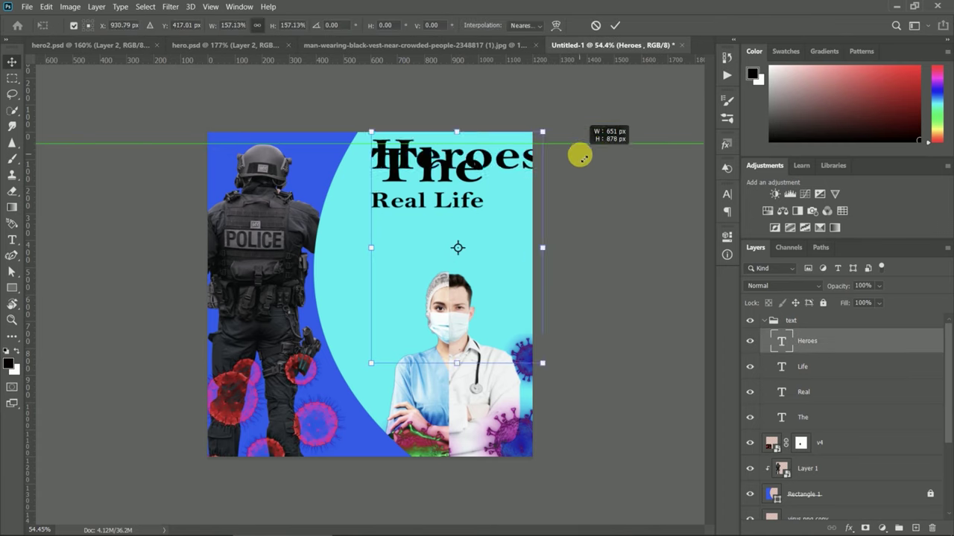
key(ctrl+z)
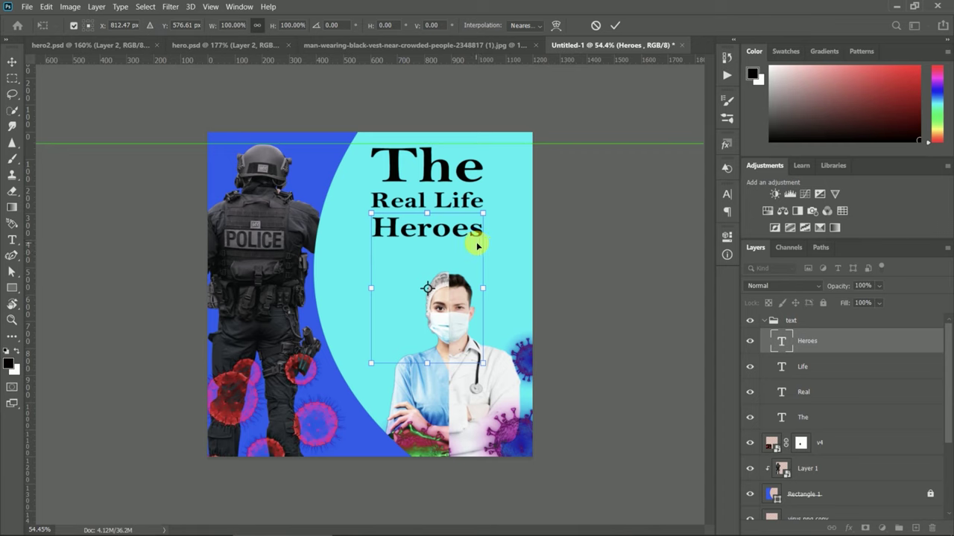
click(615, 25)
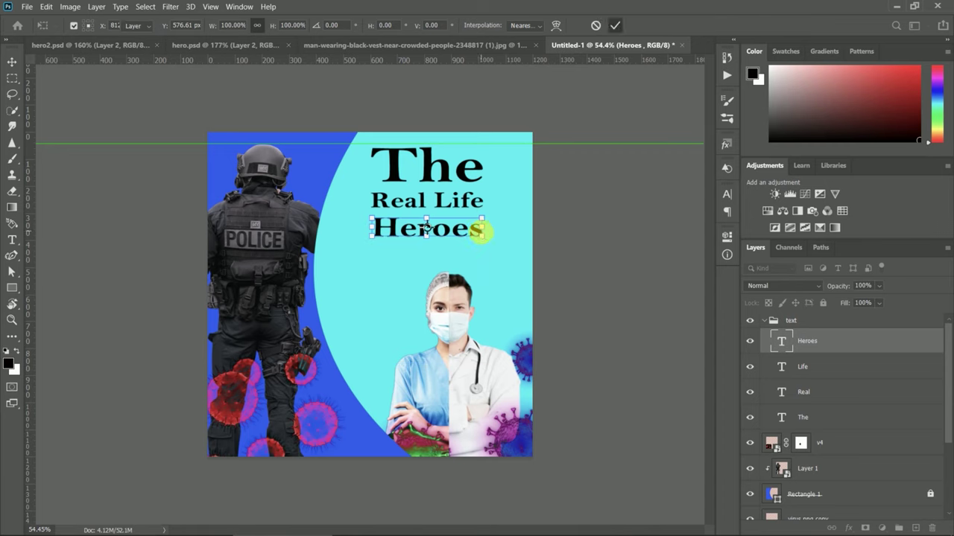
Step: Delete the old Heroes text layer and type a new Heroes line
double_click(484, 237)
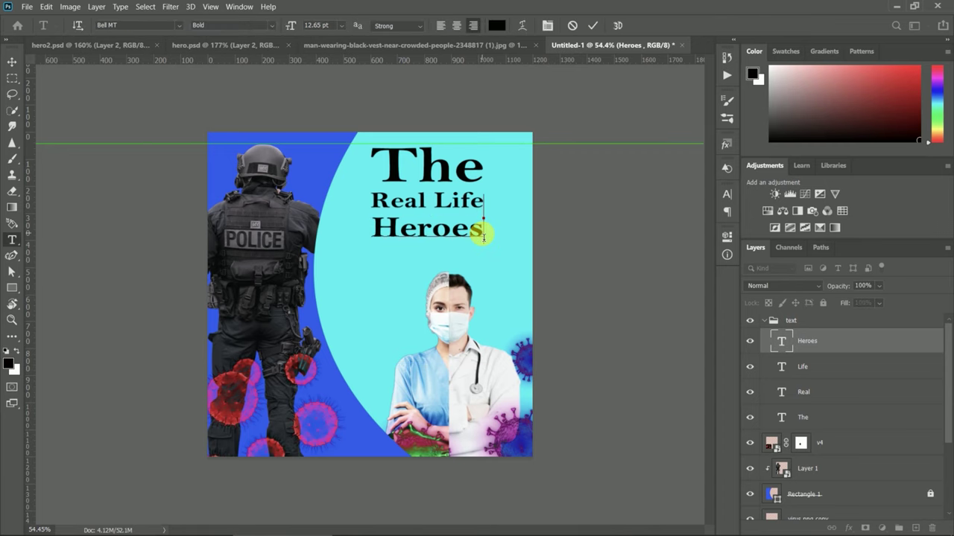
key(Escape)
key(Delete)
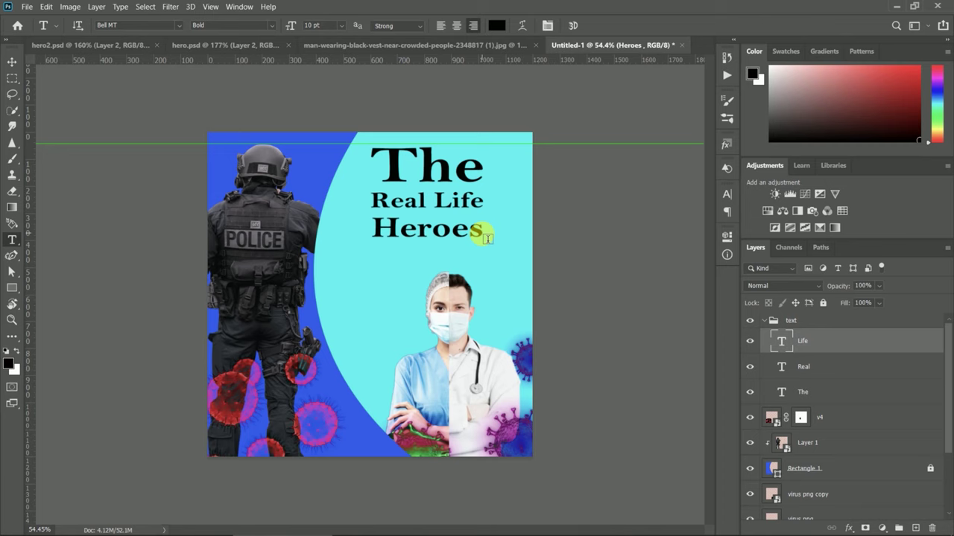
click(402, 274)
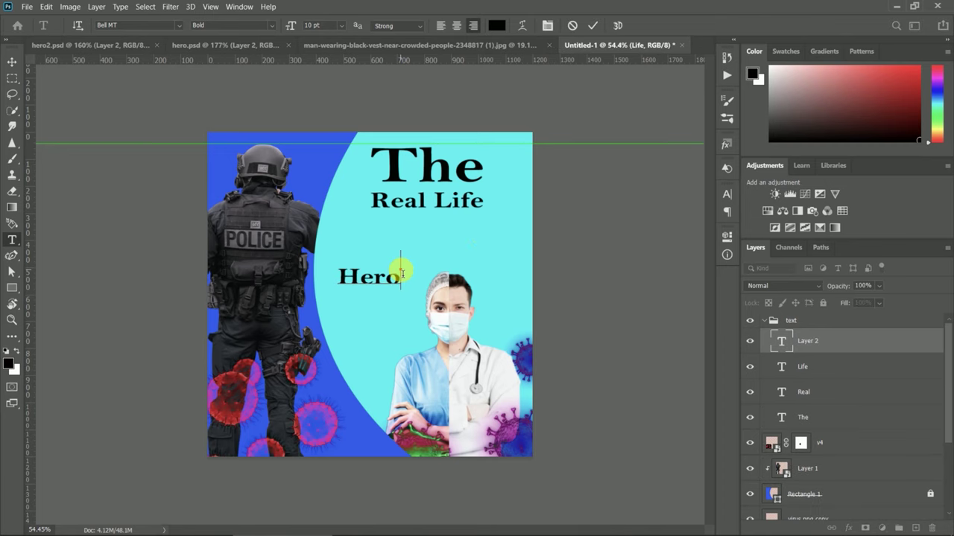
text(Heroes)
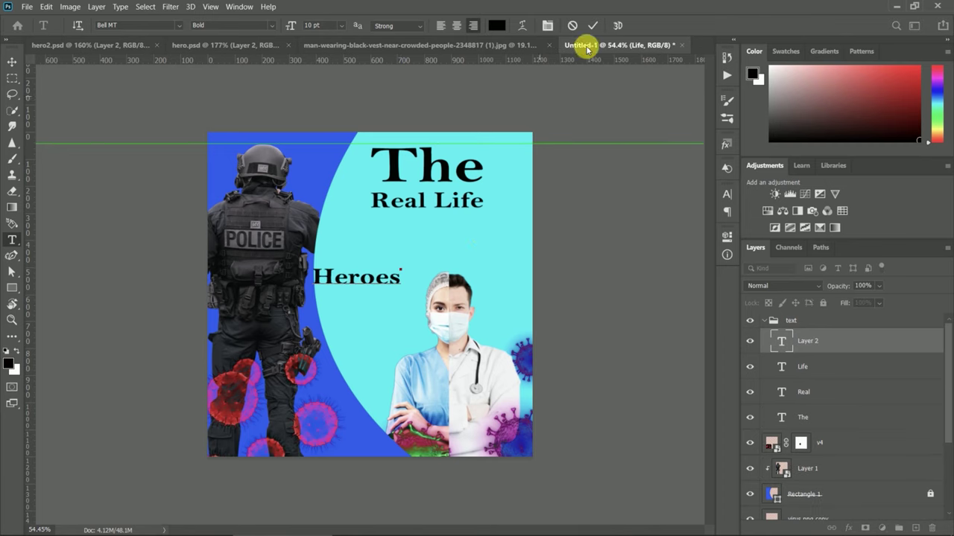
click(386, 295)
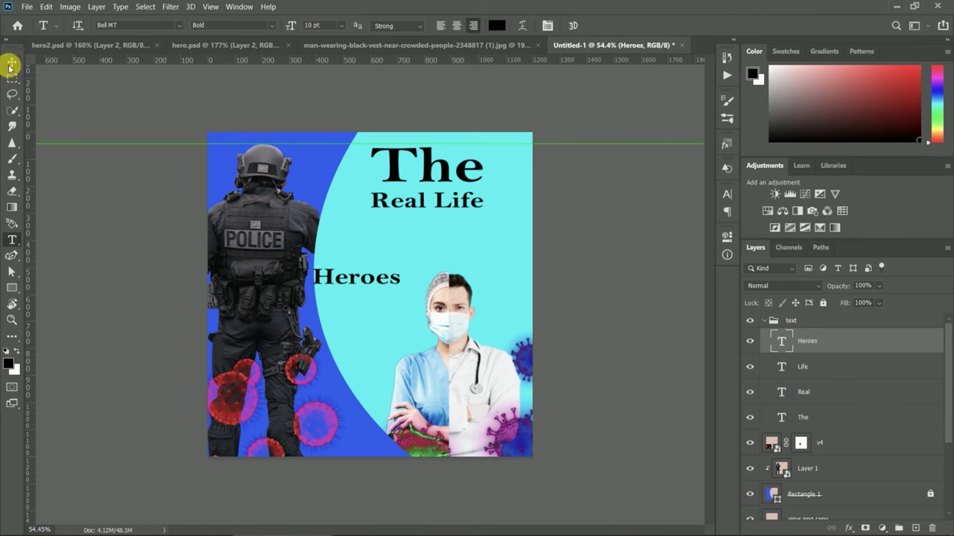
Step: Scale the new Heroes to about 247%, then 77% (19.08 pt), beneath Real Life
key(v)
key(ctrl+t)
drag(401, 289, 529, 326)
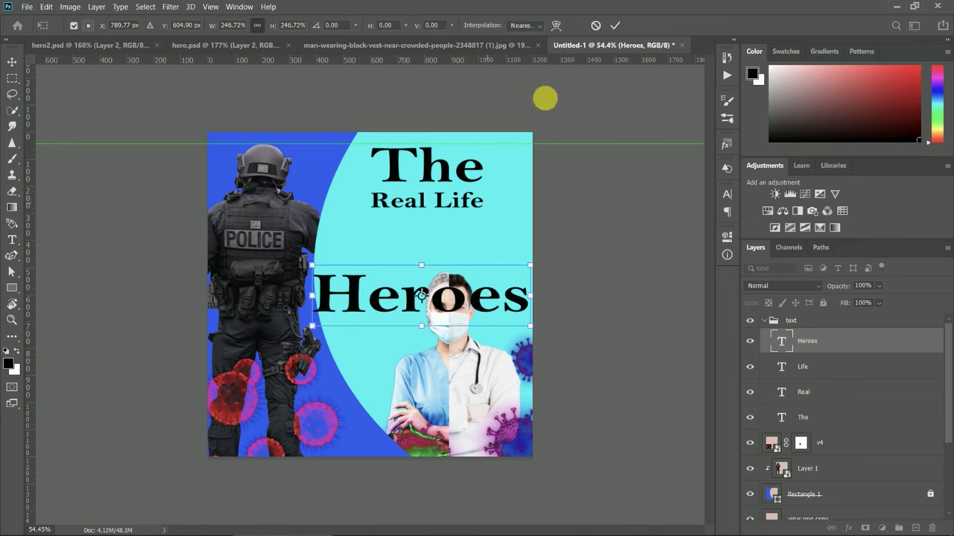
drag(440, 306, 444, 237)
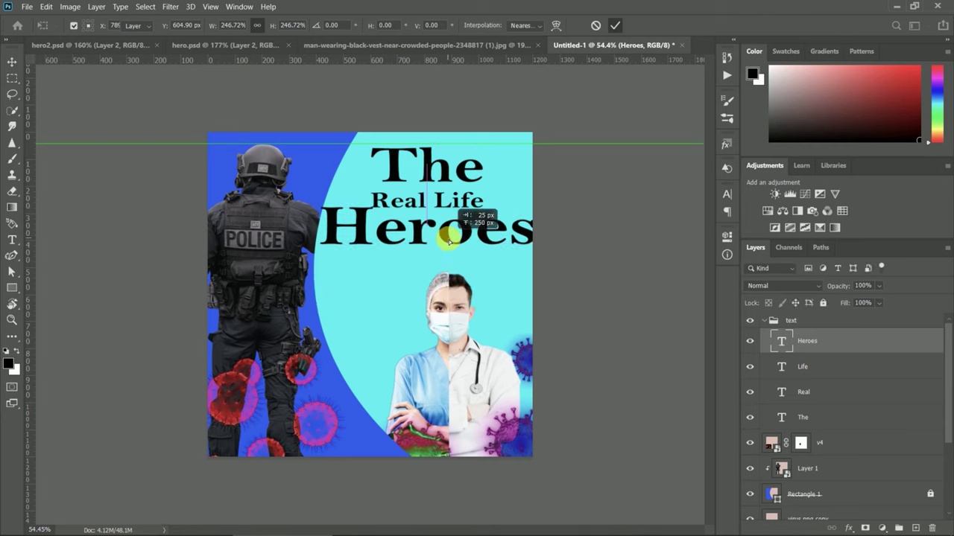
key(Return)
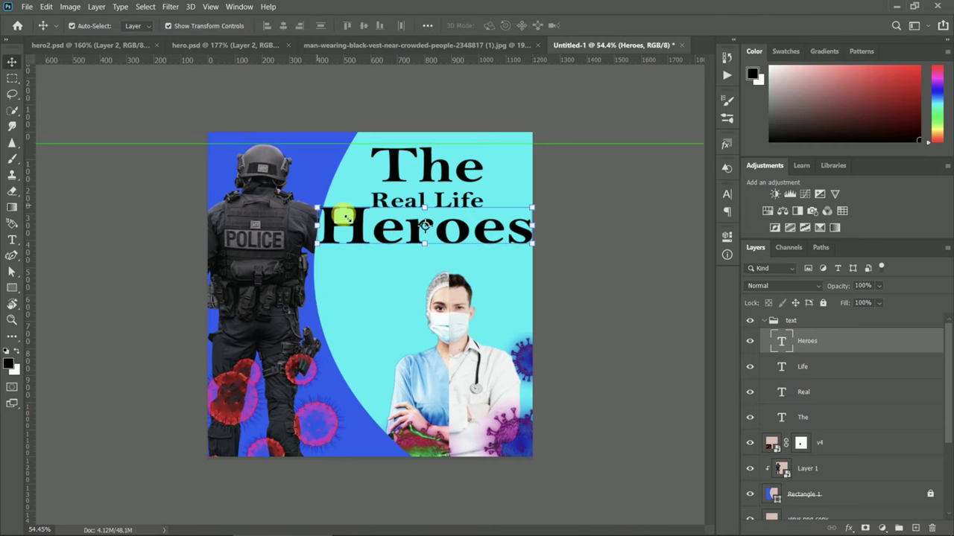
key(ctrl+t)
drag(358, 215, 421, 239)
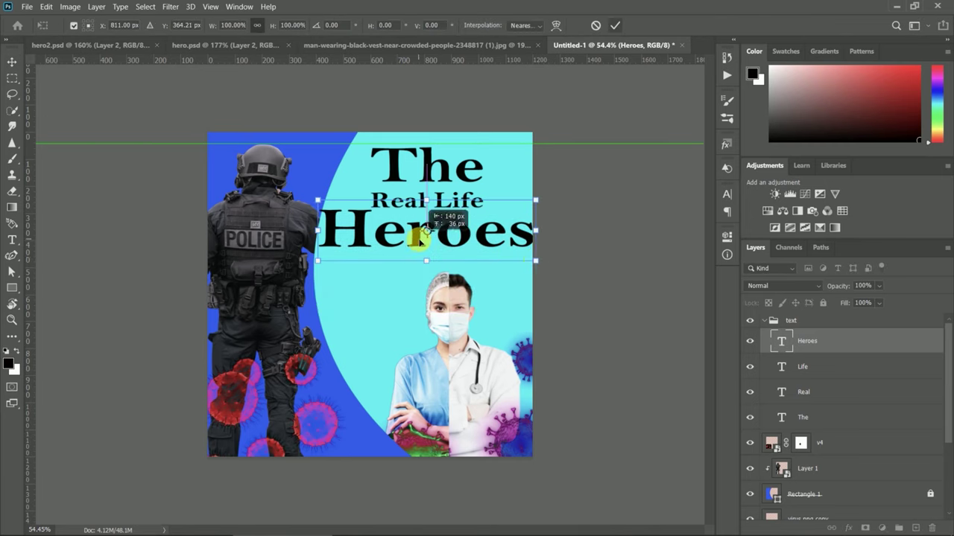
drag(535, 260, 486, 246)
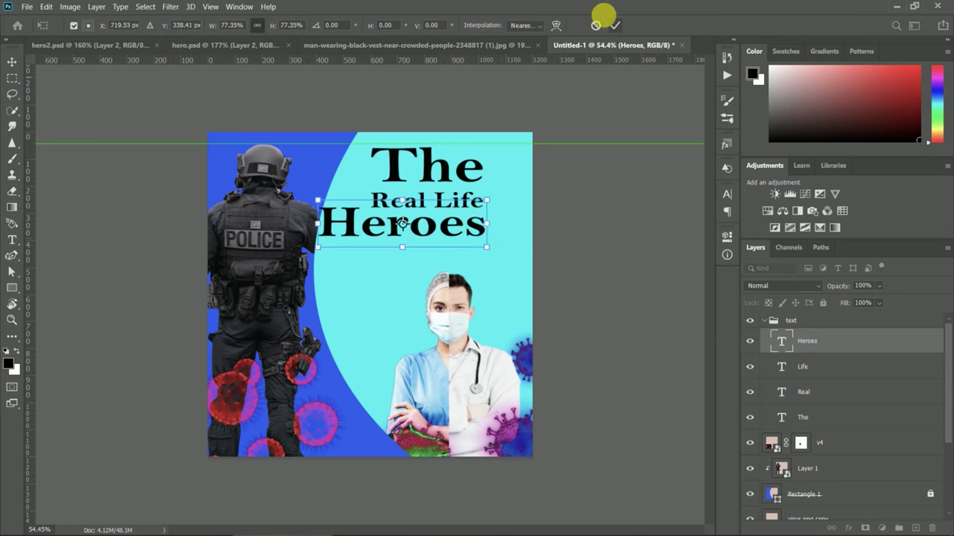
click(613, 27)
click(727, 194)
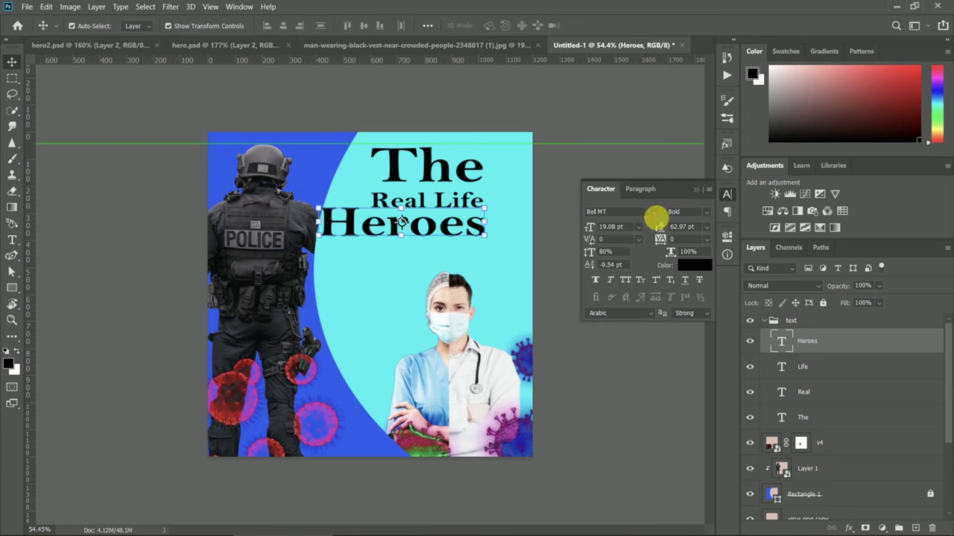
Step: Try an Arial style on Heroes and move the word on the poster
click(653, 212)
scroll(656, 313, down, 2)
scroll(663, 372, down, 3)
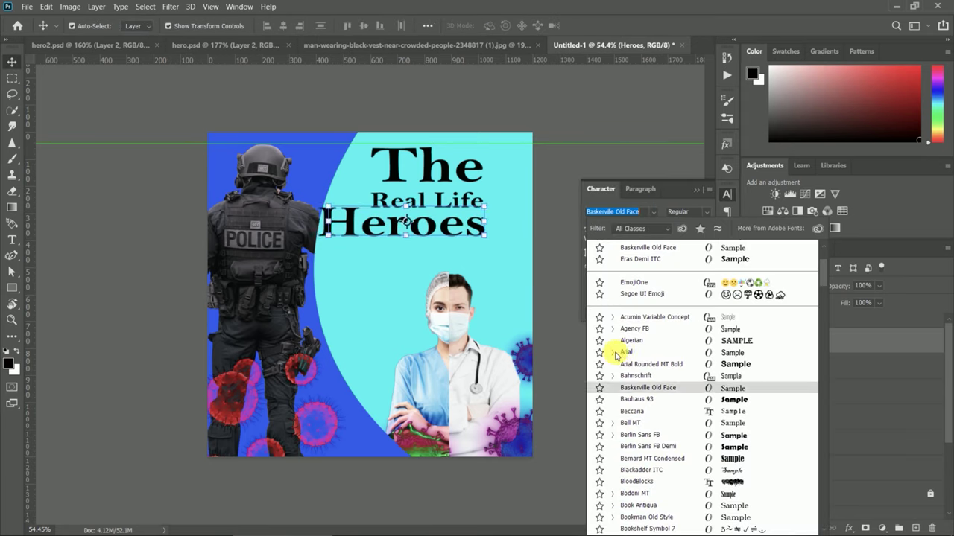
click(613, 352)
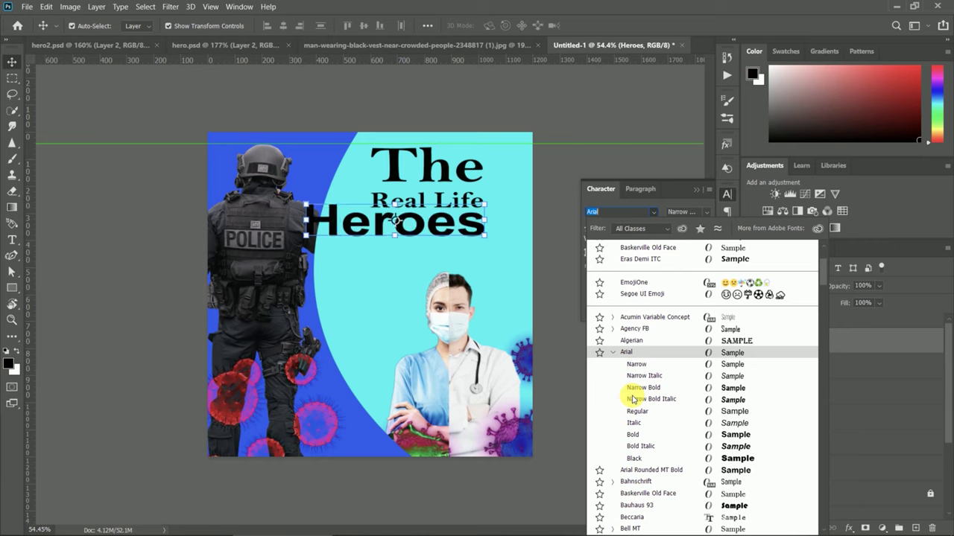
click(632, 400)
drag(373, 222, 439, 240)
Step: Set Heroes to Arial Bold and centre it under Real Life
click(729, 203)
click(649, 211)
click(613, 449)
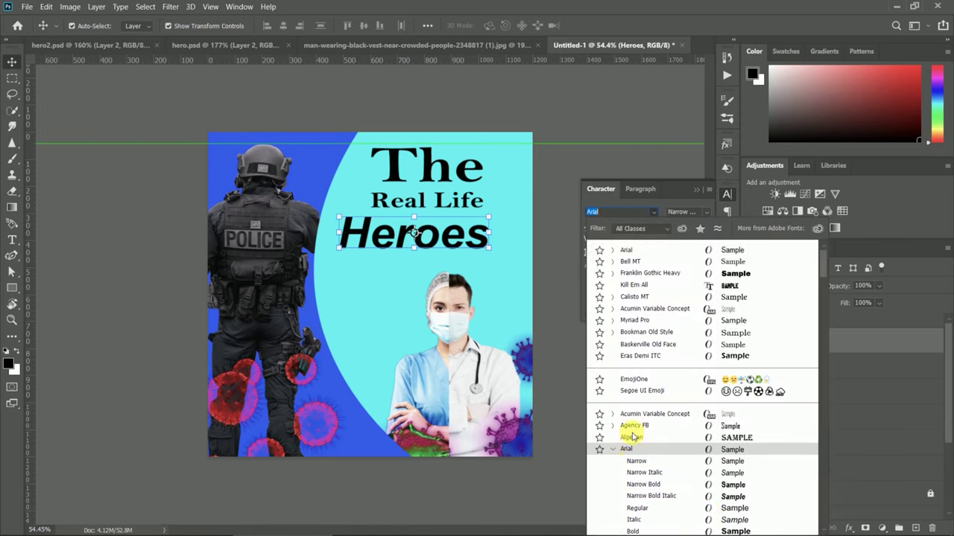
scroll(663, 447, down, 2)
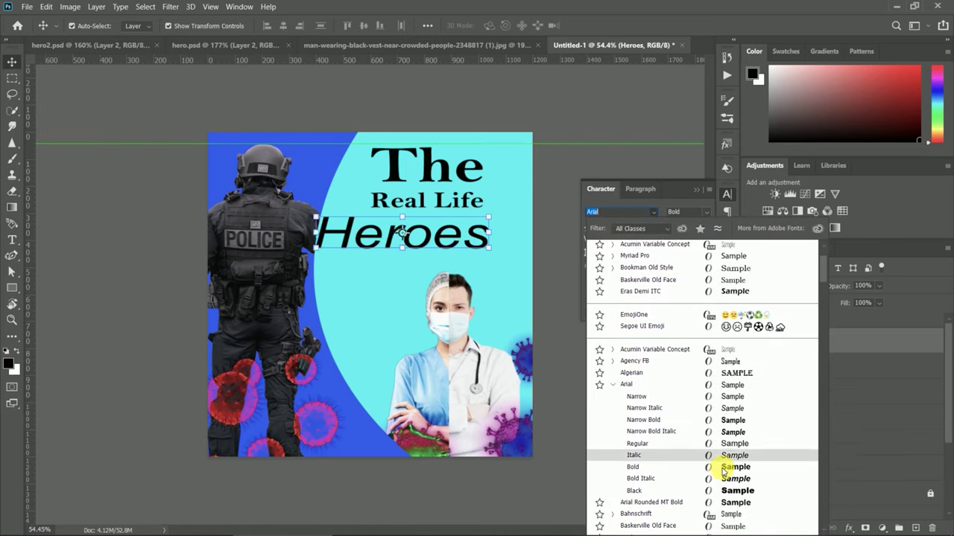
click(722, 470)
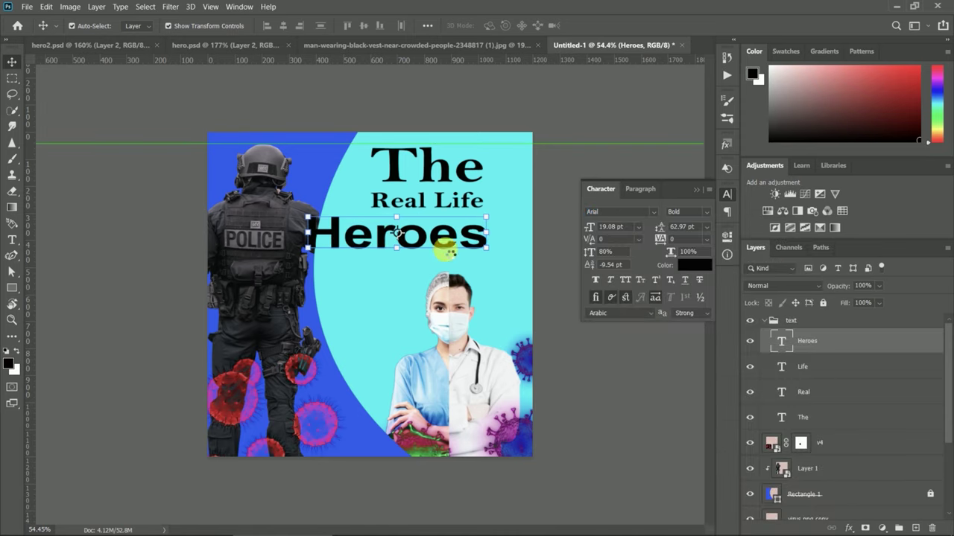
mouse_move(423, 245)
mouse_down()
mouse_move(450, 239)
mouse_move(450, 254)
mouse_up()
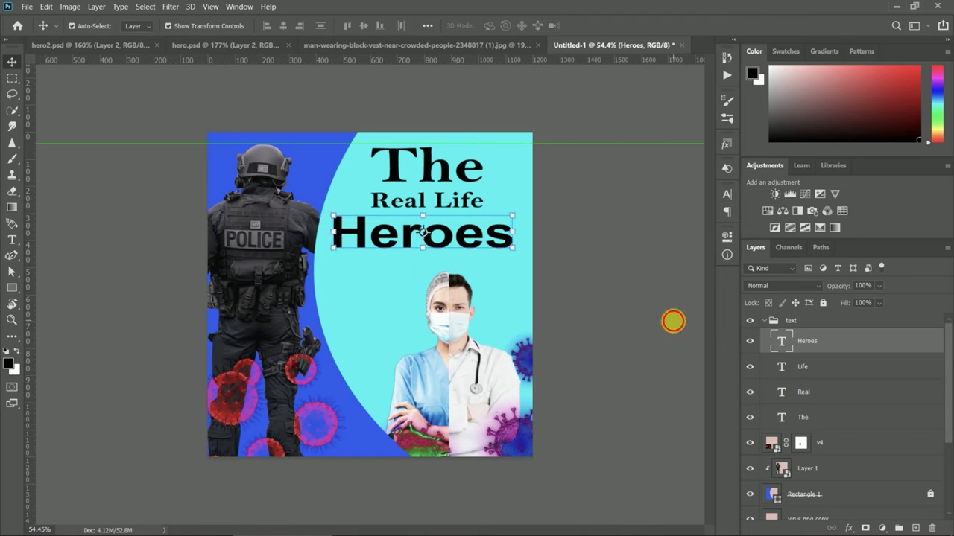
click(640, 288)
Step: Move the bottom-right virus graphic further down the poster
click(345, 407)
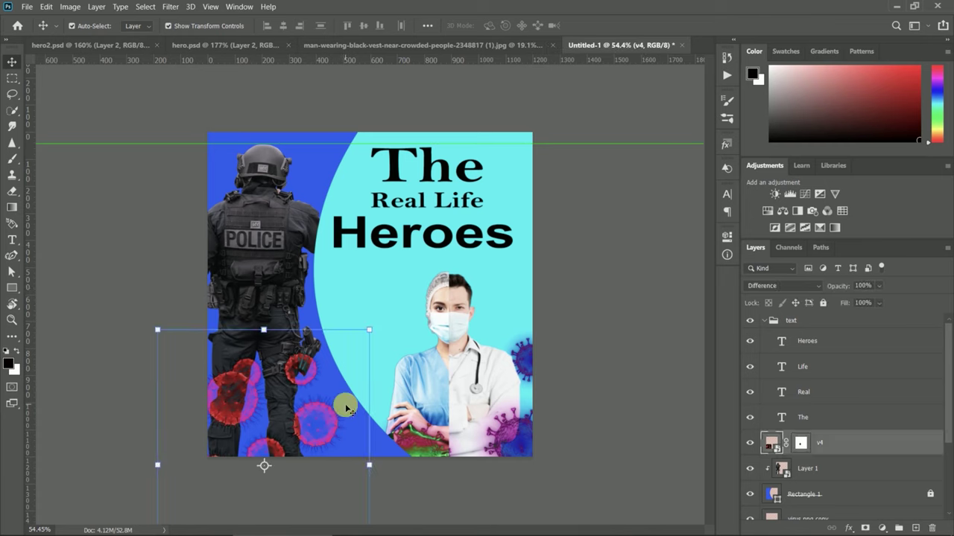
click(359, 268)
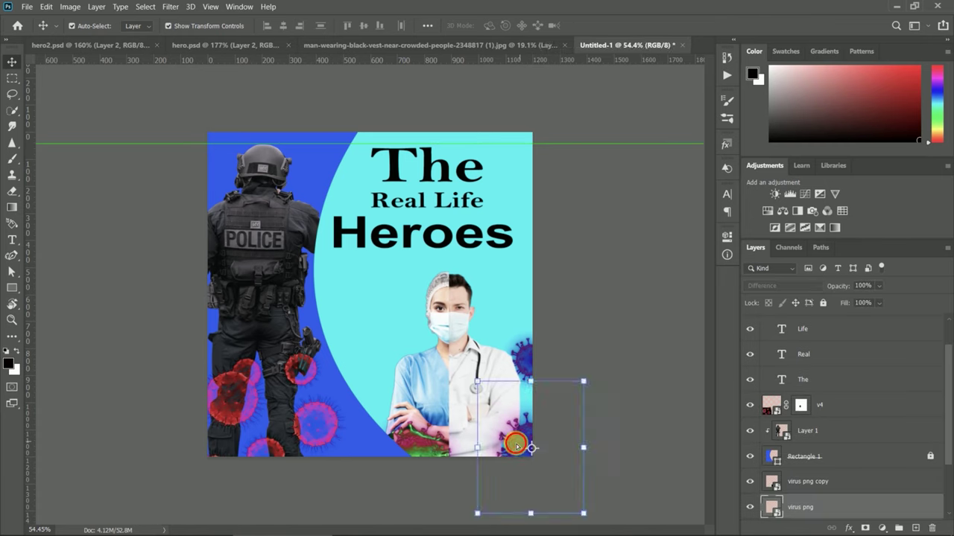
drag(513, 438, 510, 483)
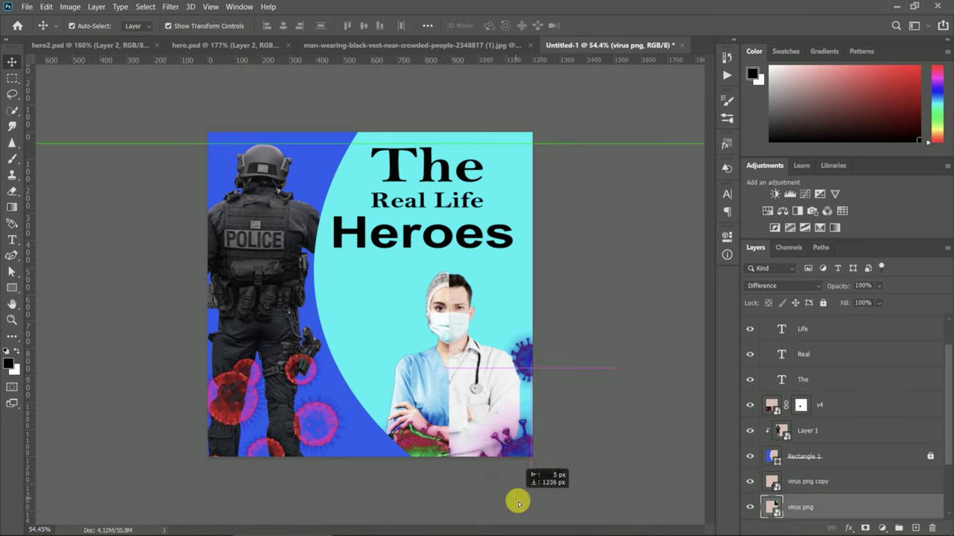
drag(510, 483, 506, 480)
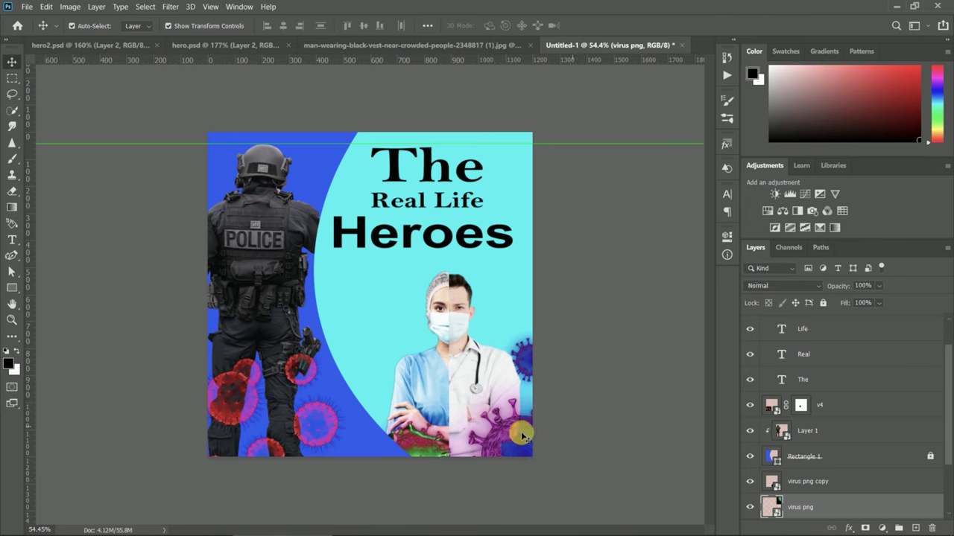
Step: Delete the lower-middle virus and copy the bottom-right virus to the top-right corner
click(417, 448)
drag(428, 449, 570, 402)
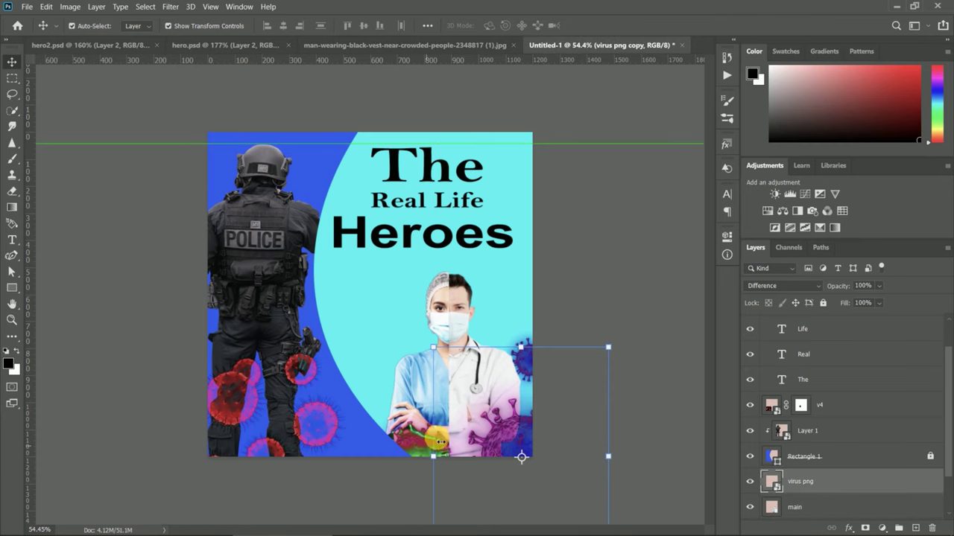
key(Delete)
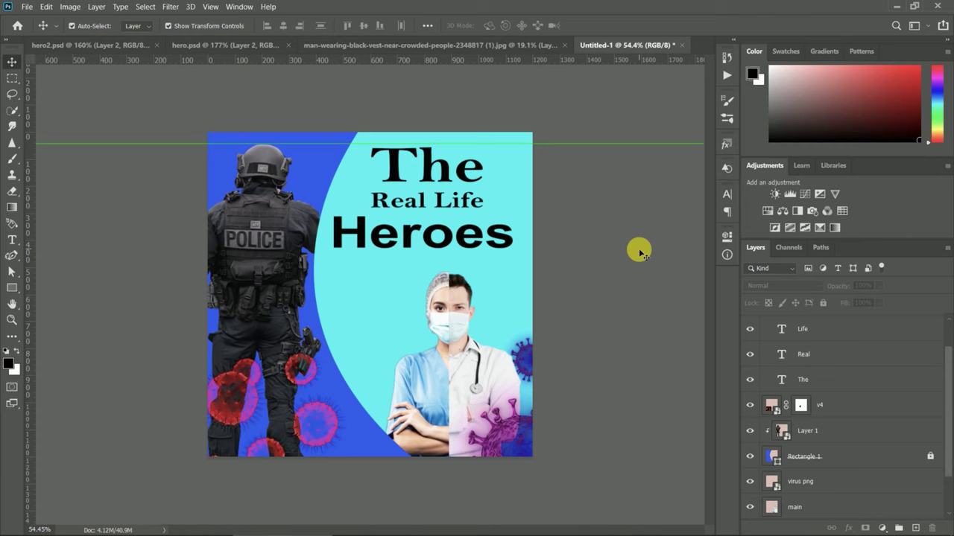
drag(516, 443, 525, 135)
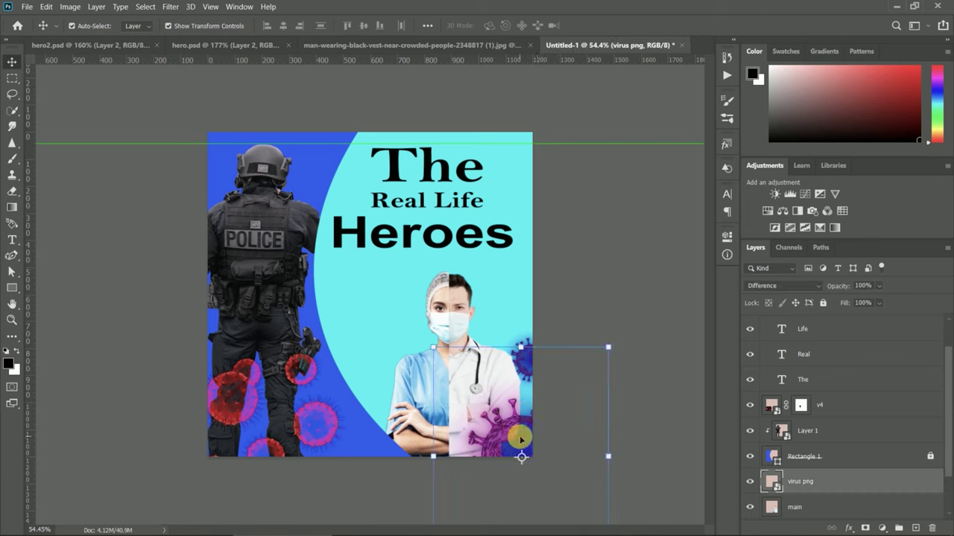
drag(524, 135, 530, 125)
Step: Apply a Gaussian Blur of radius 2.5 px to the top-right virus copy
click(170, 7)
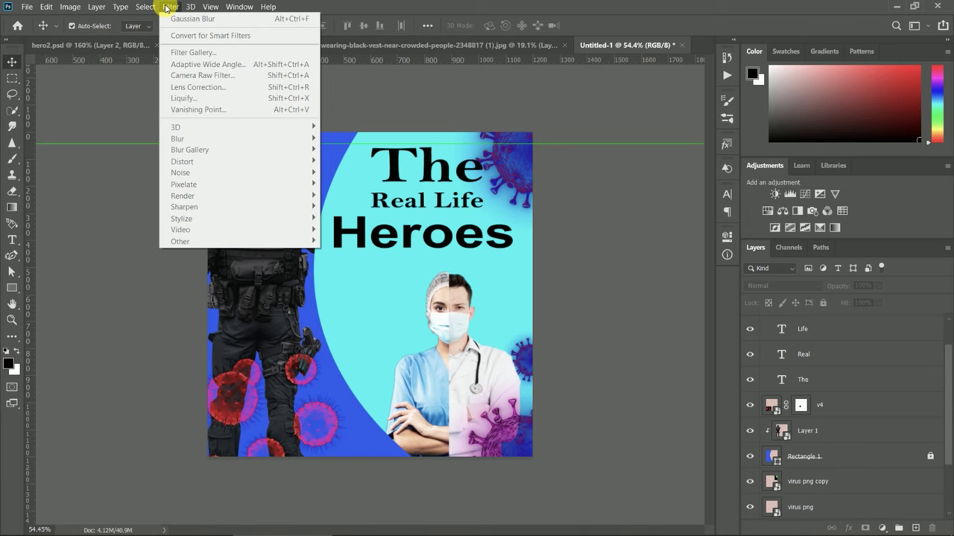
click(628, 249)
click(521, 165)
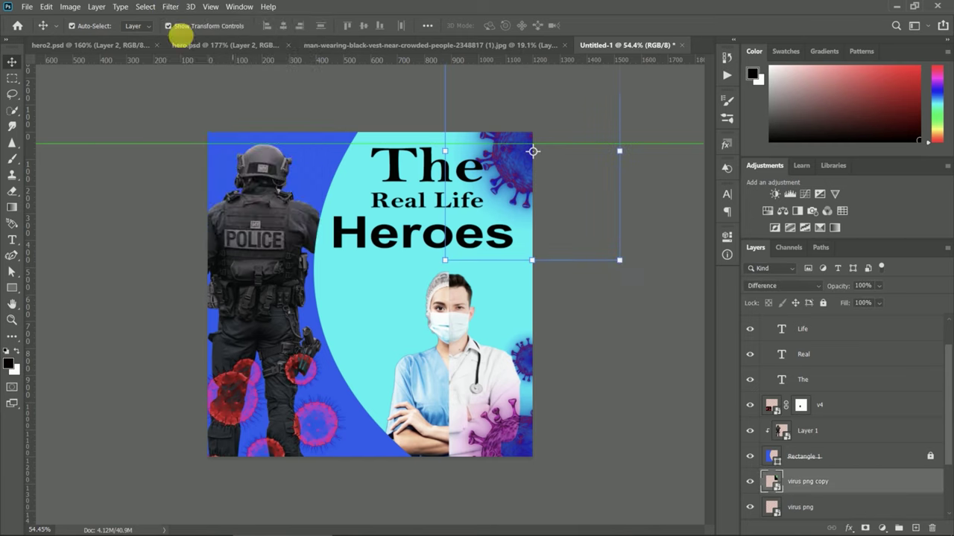
click(170, 7)
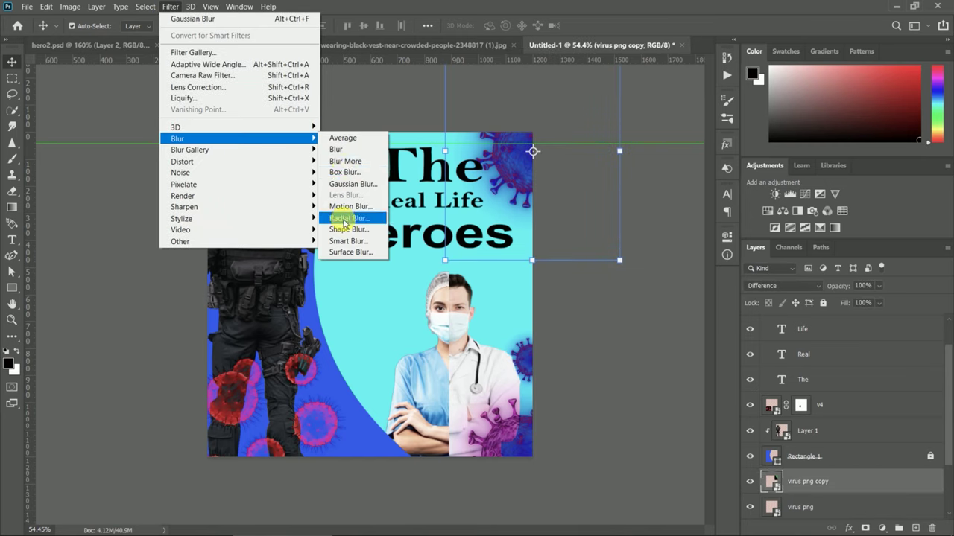
click(347, 186)
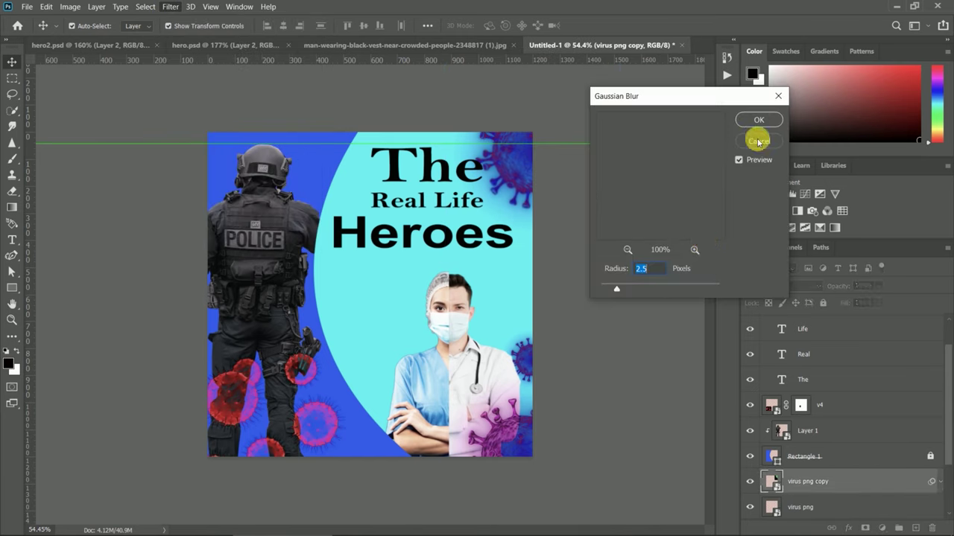
click(751, 123)
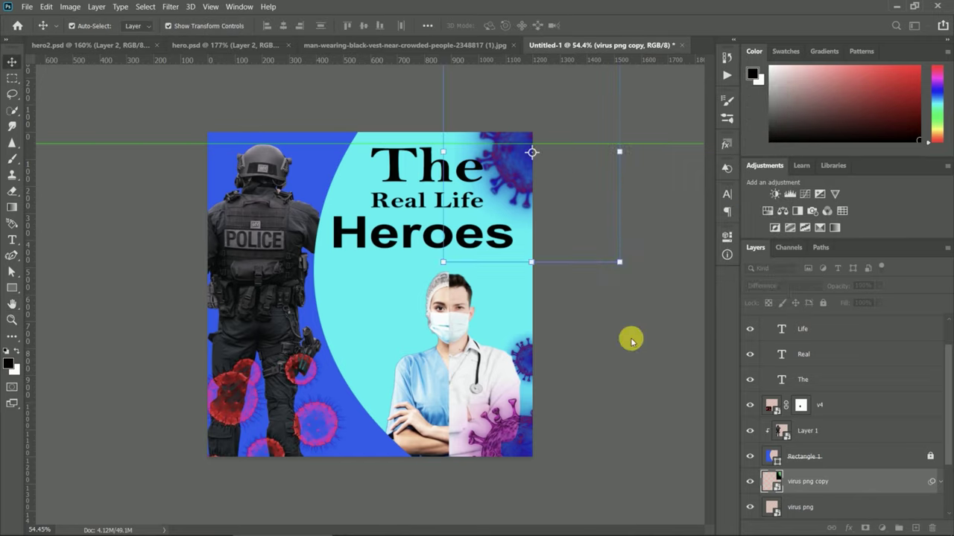